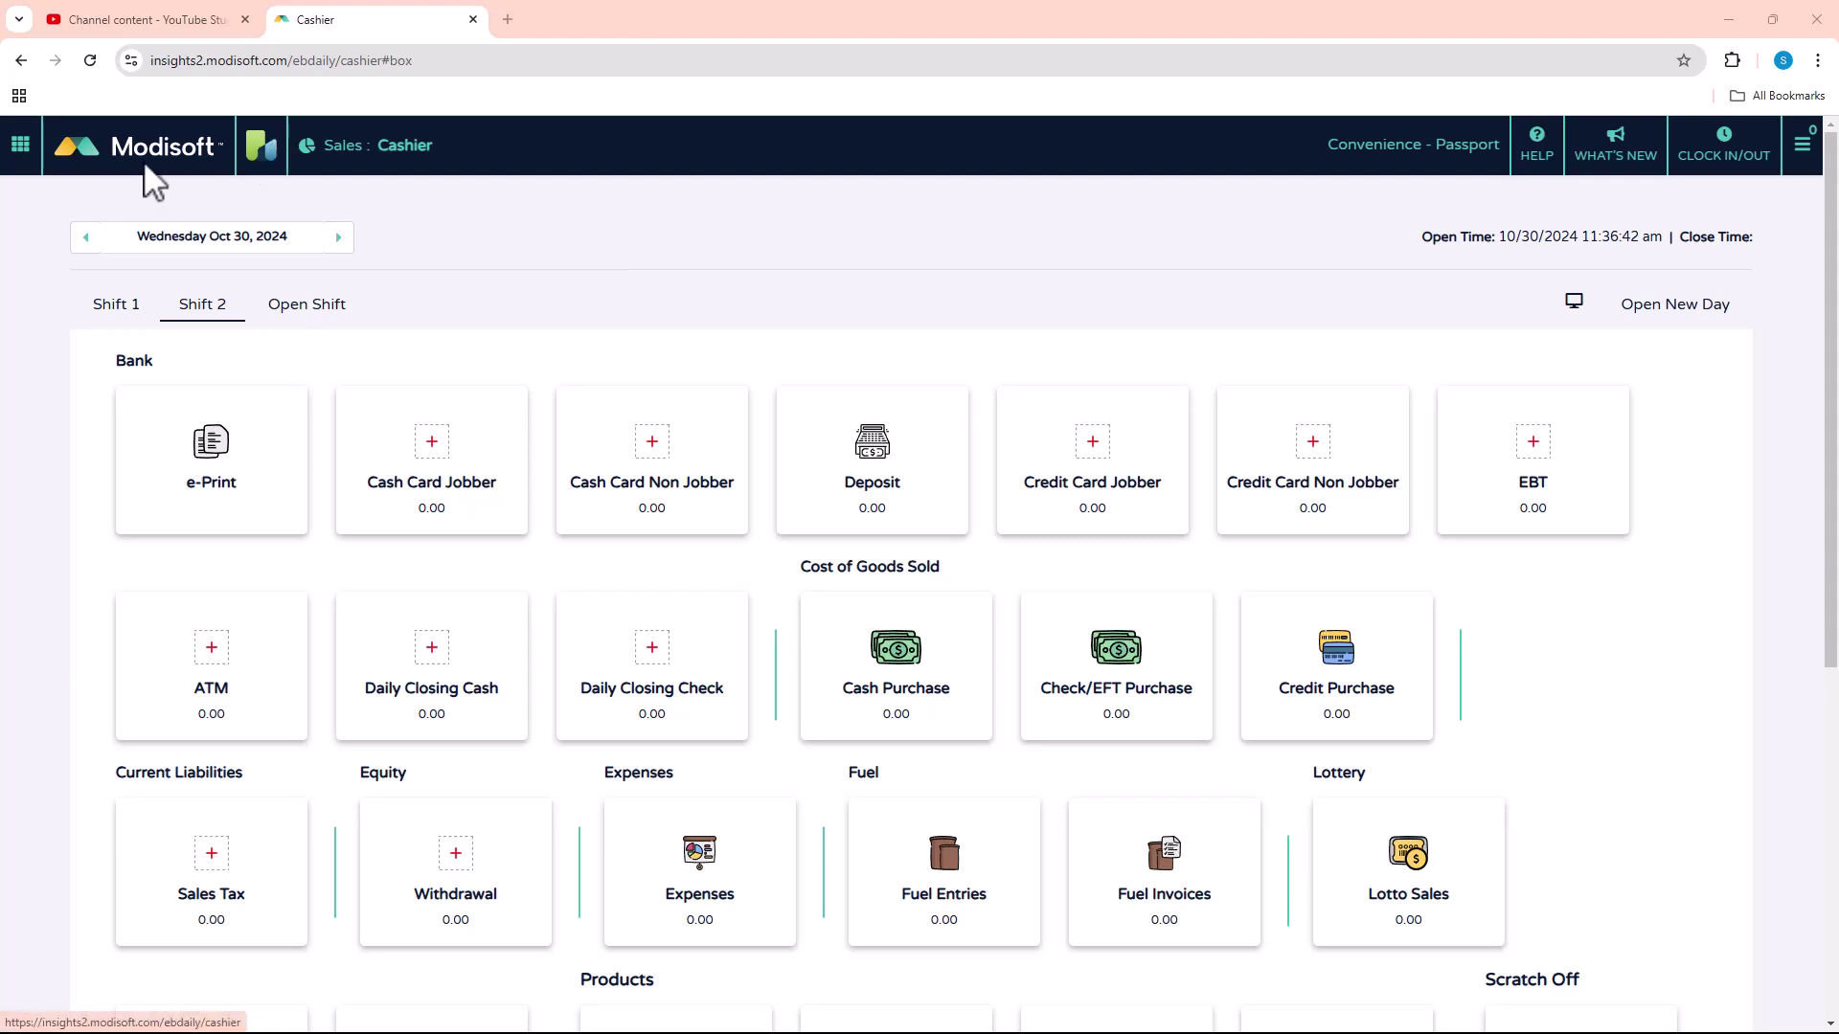
- Open the Bank Register from the Bank module and look over its most recent transactions
left_click(27, 151)
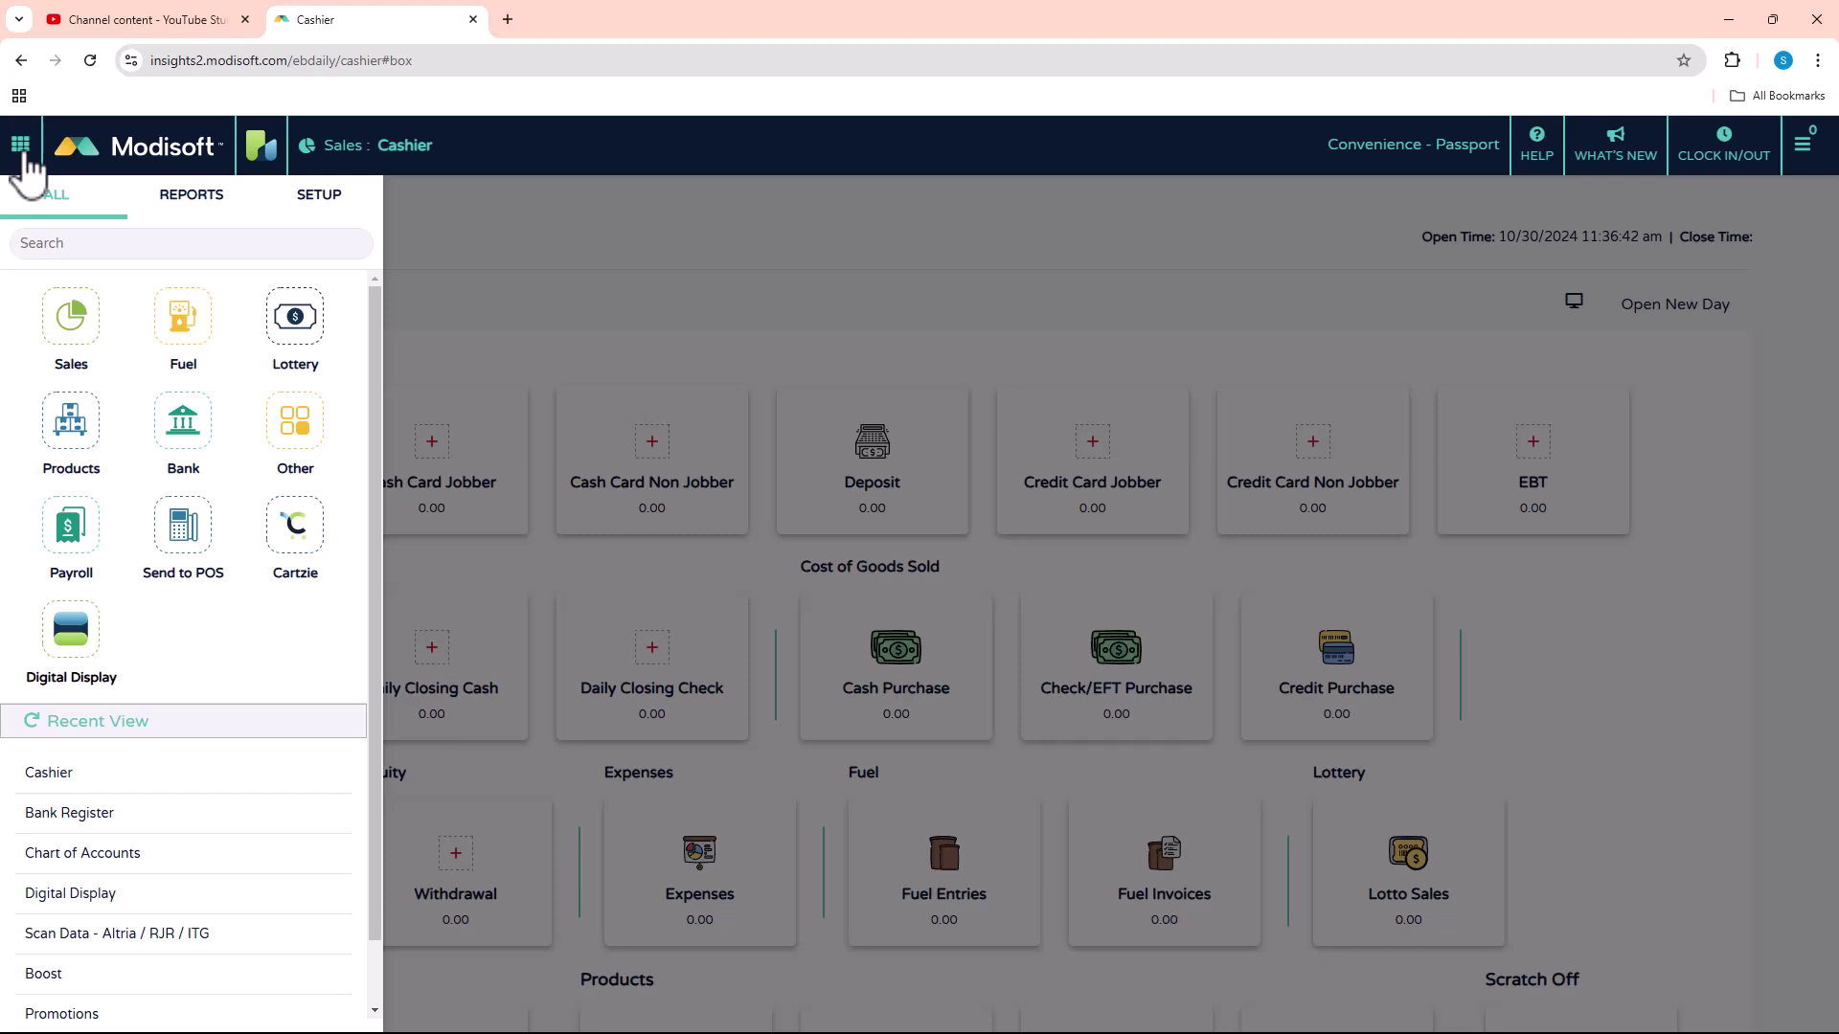
left_click(191, 433)
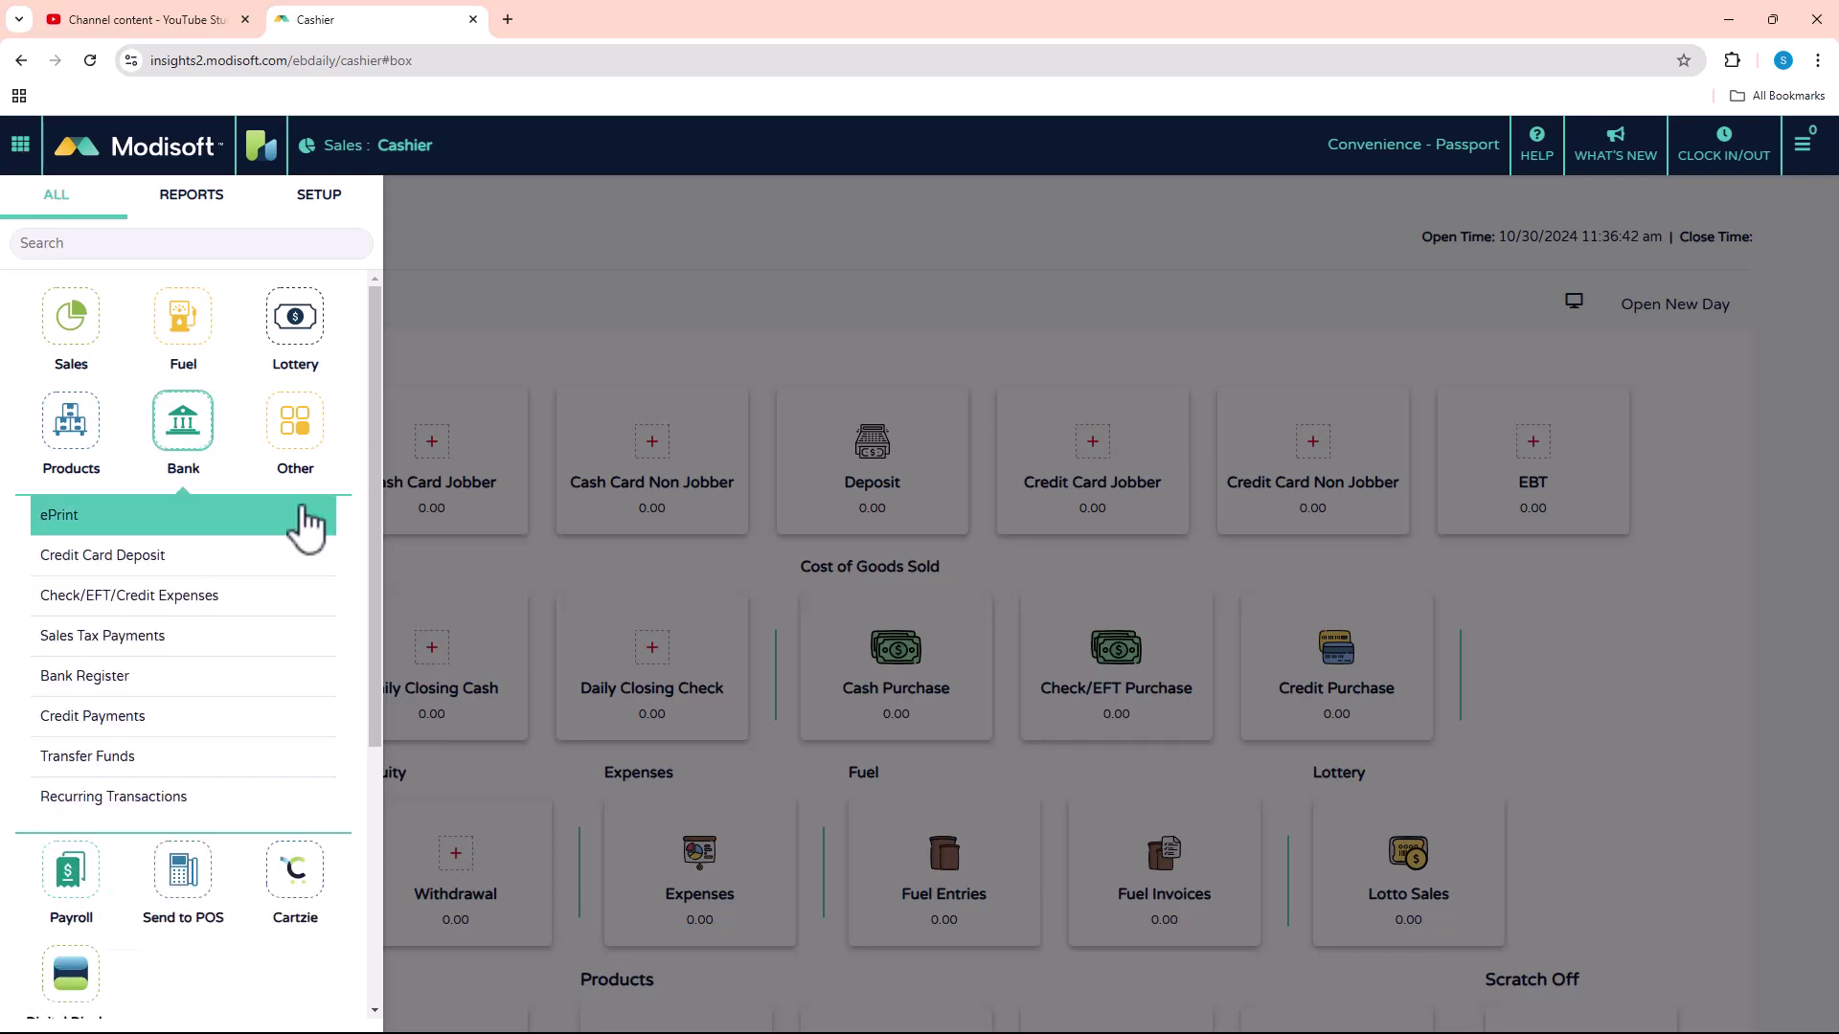
left_click(92, 682)
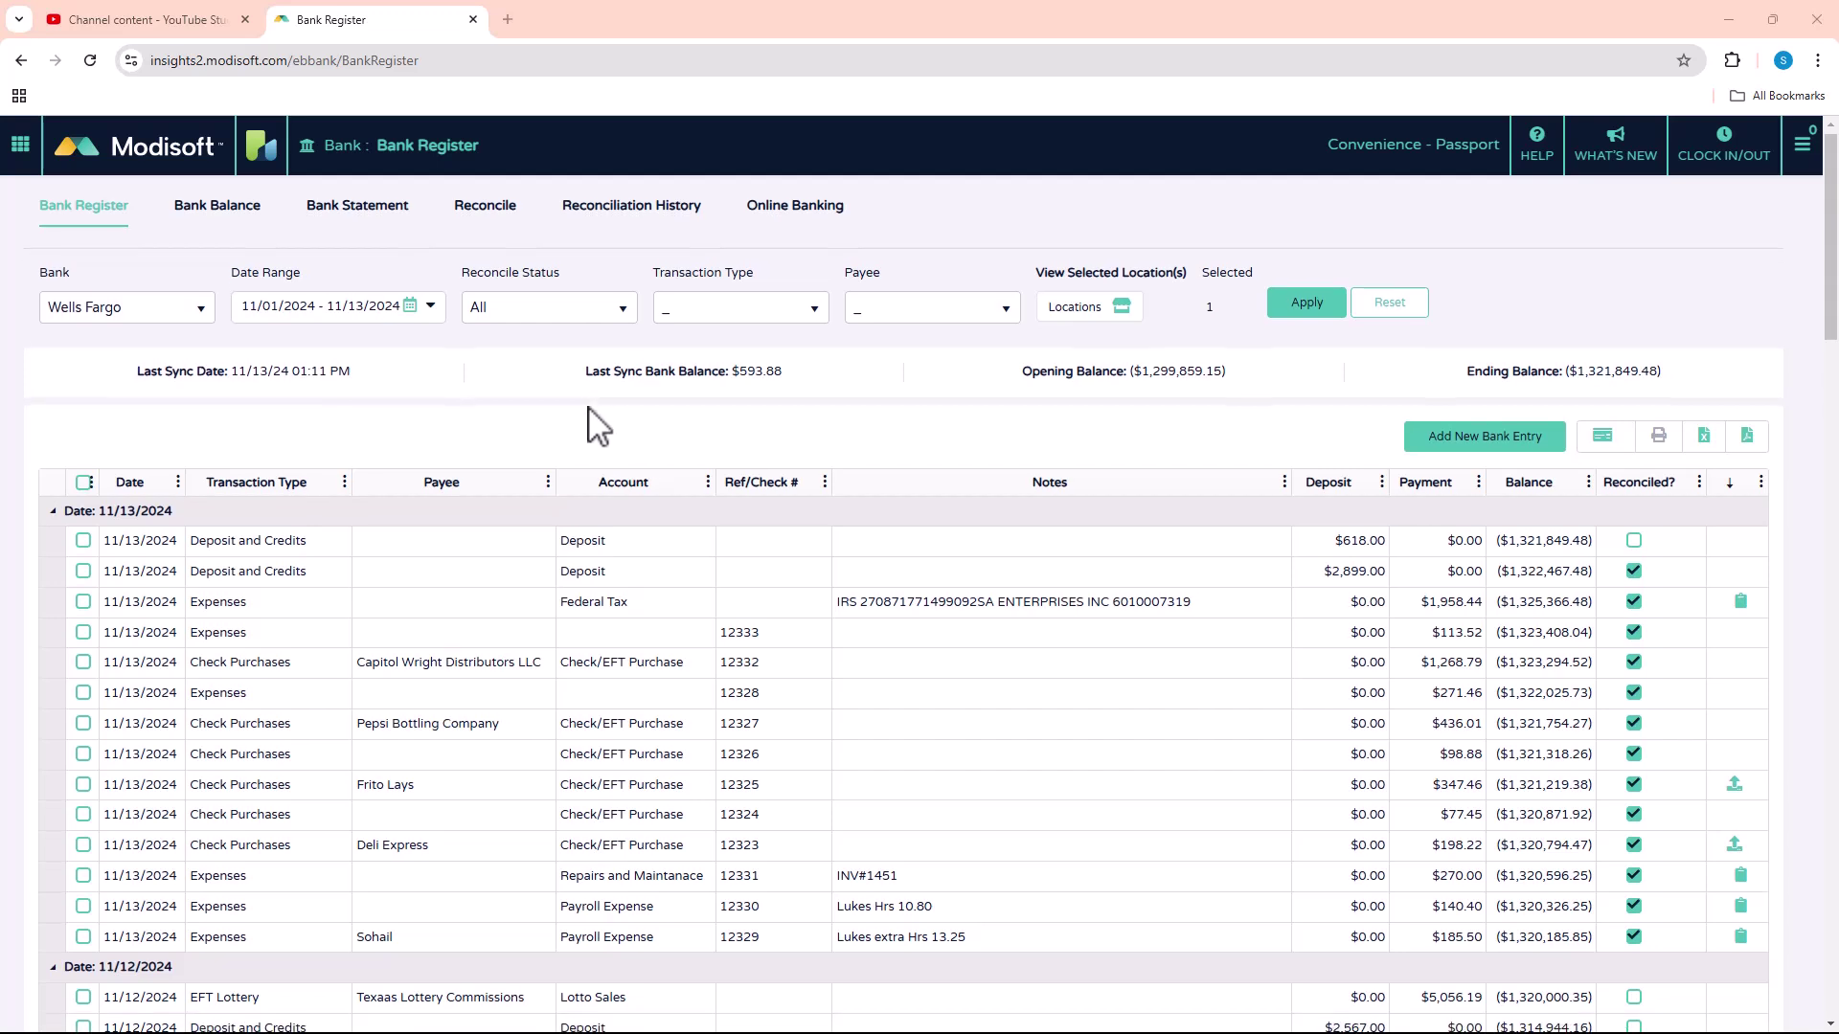
scroll(594, 422, "down", 2)
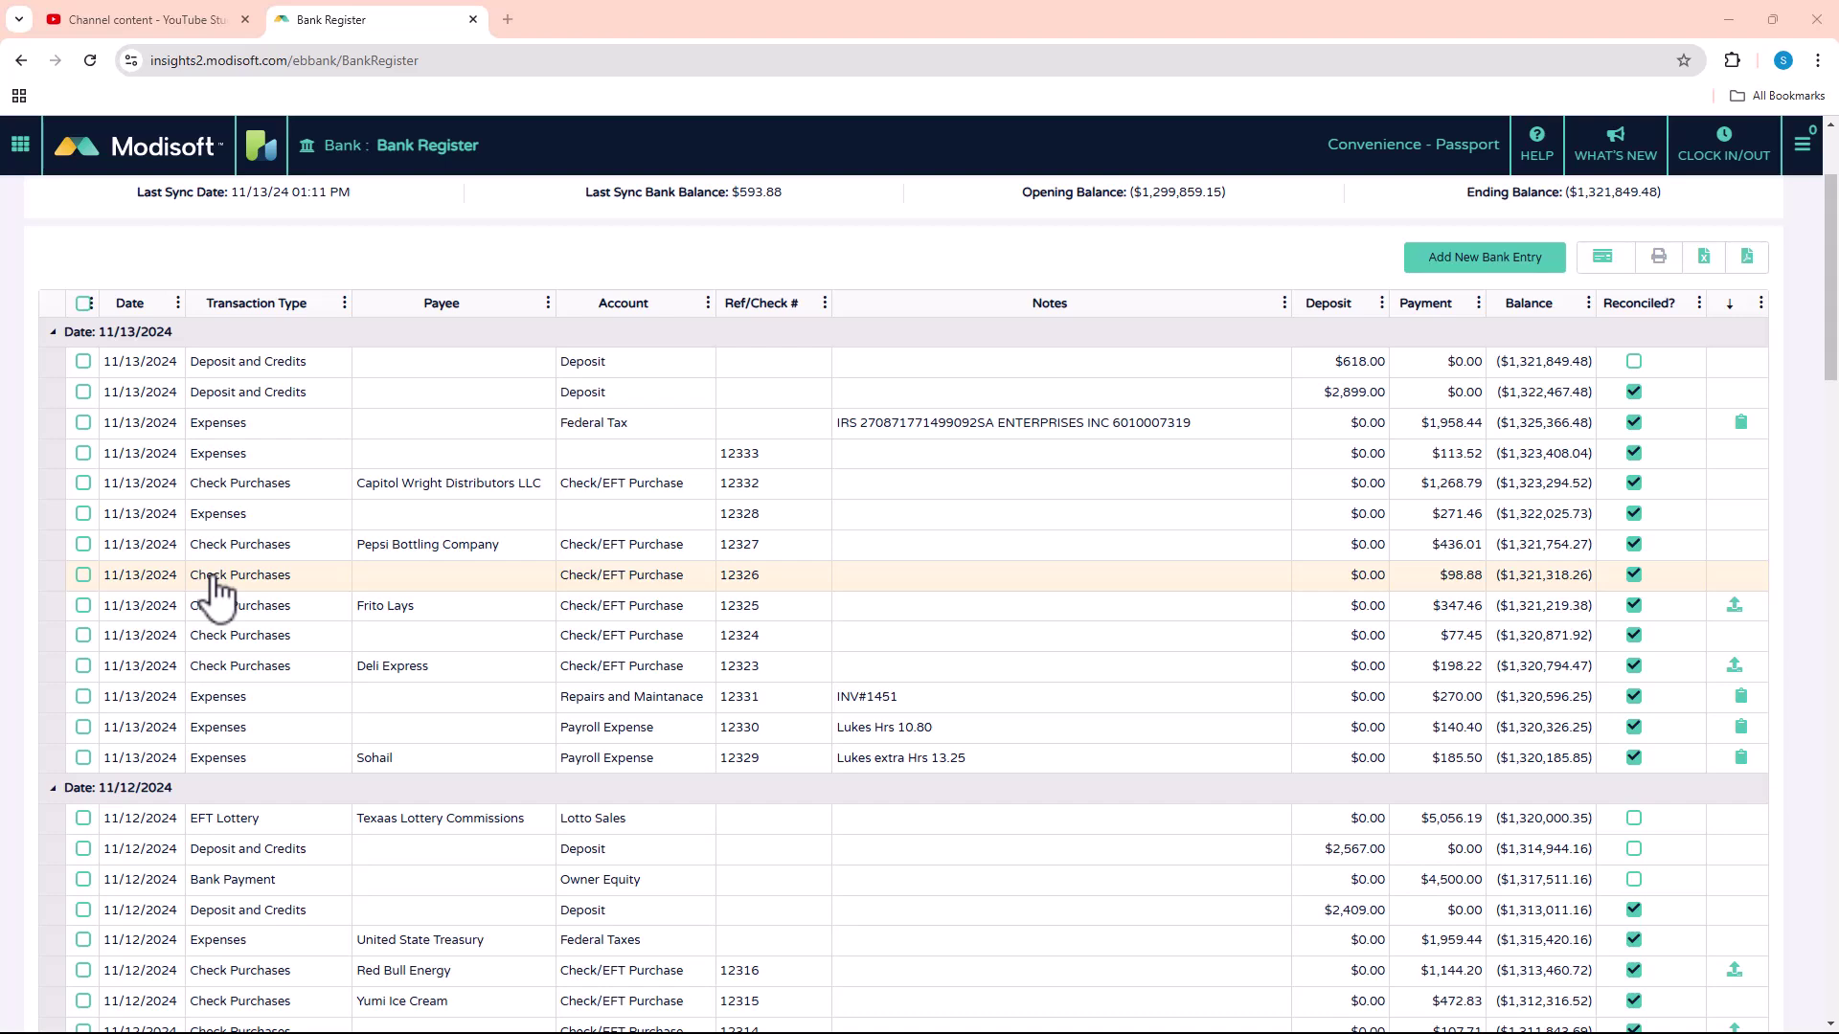
scroll(1705, 522, "up", 2)
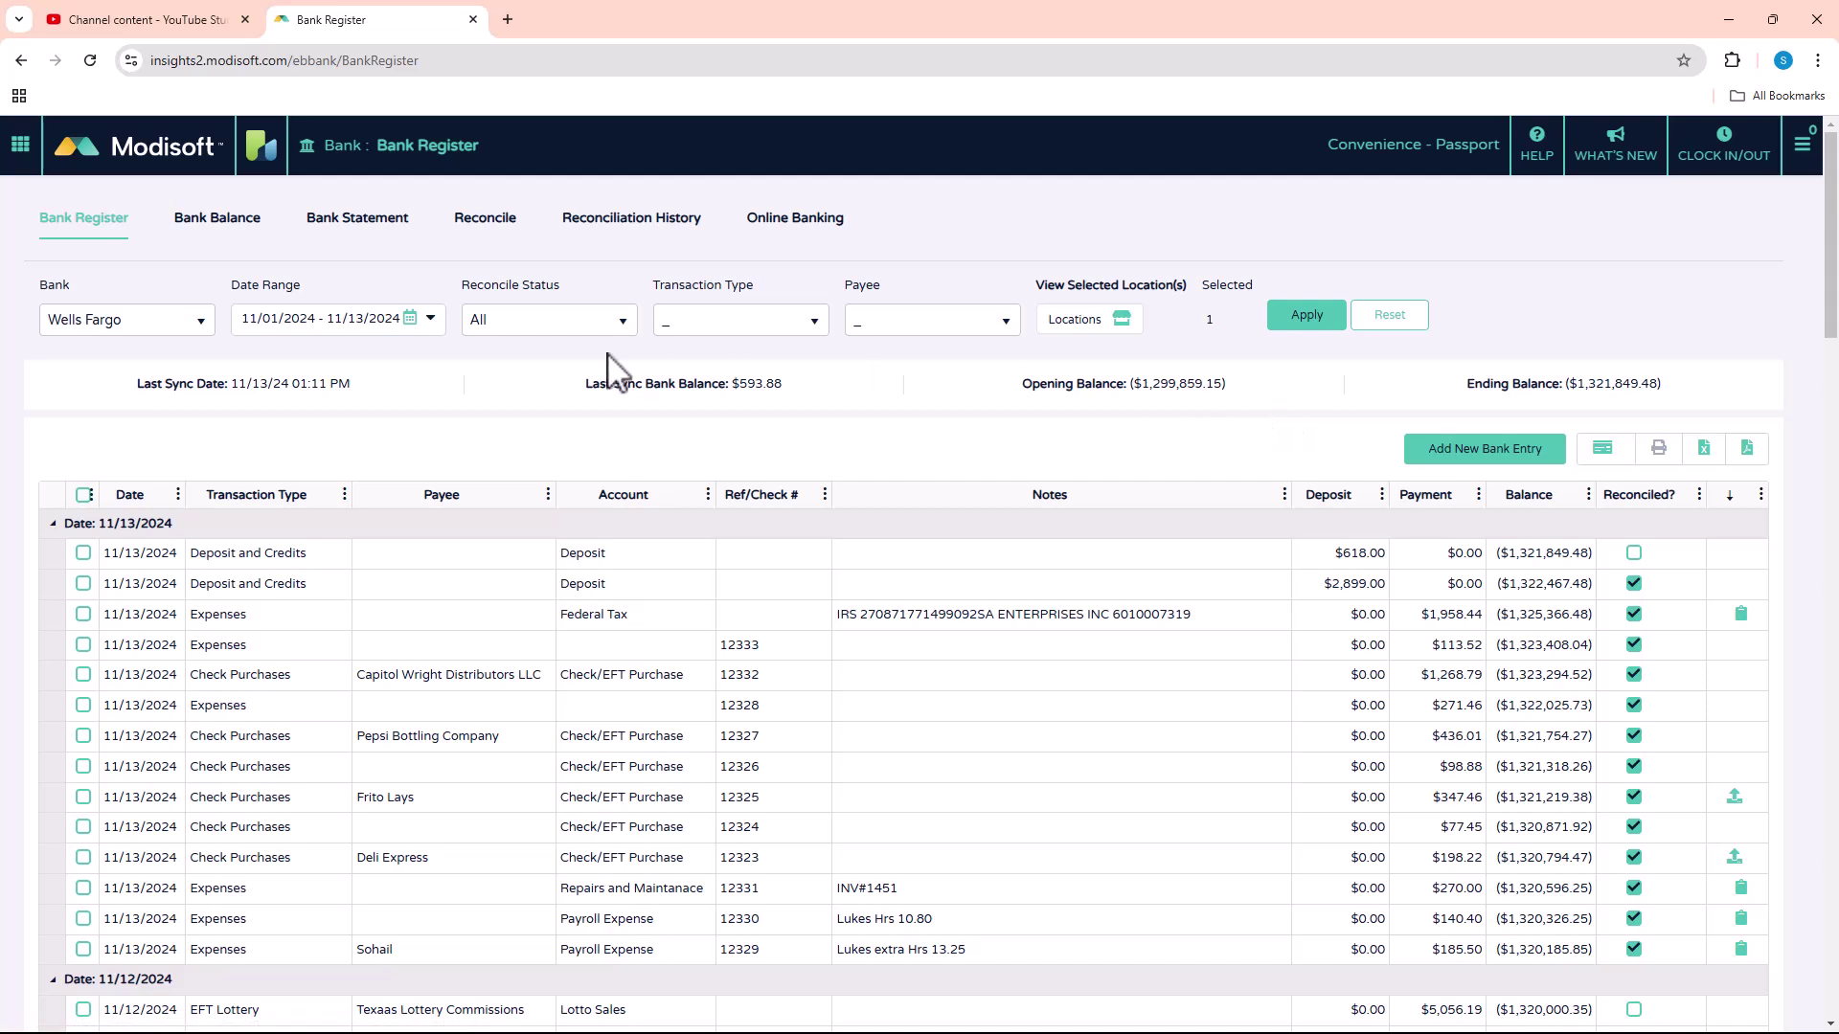
- Select Wells Fargo as the register's bank and review the location choices and listed transactions, leaving the location selection as is
left_click(129, 326)
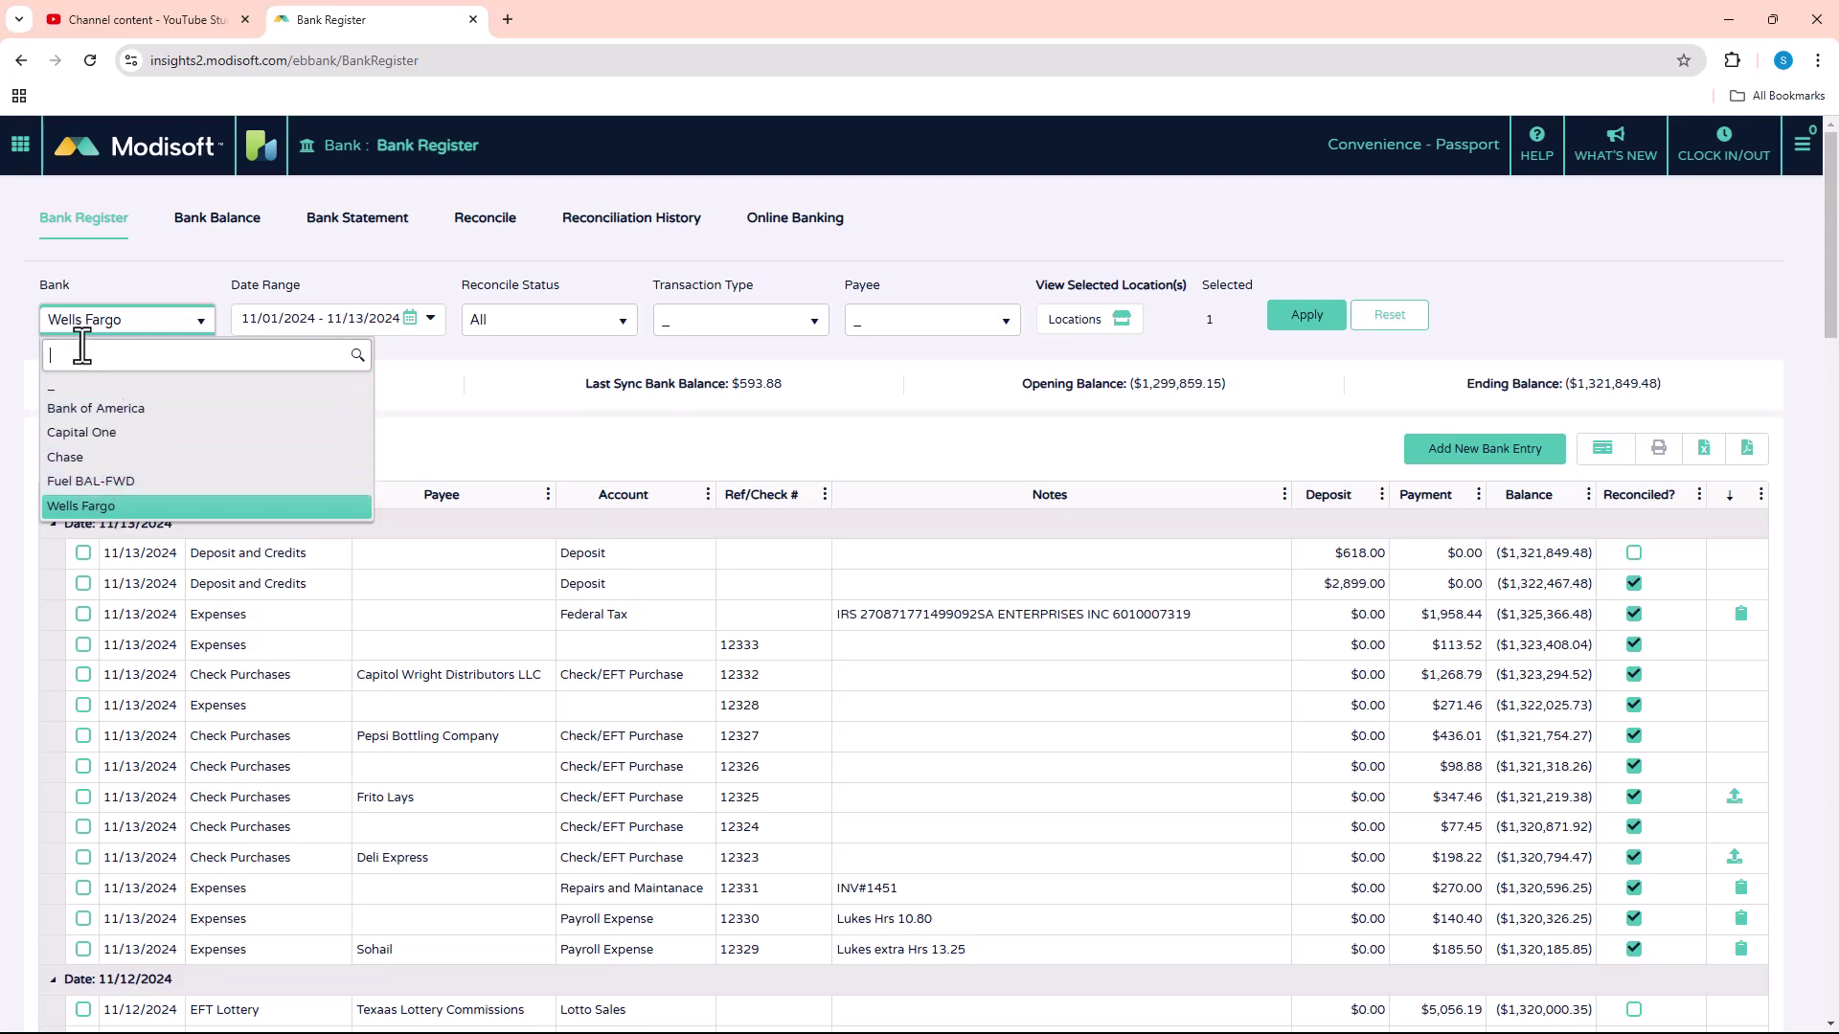
left_click(82, 509)
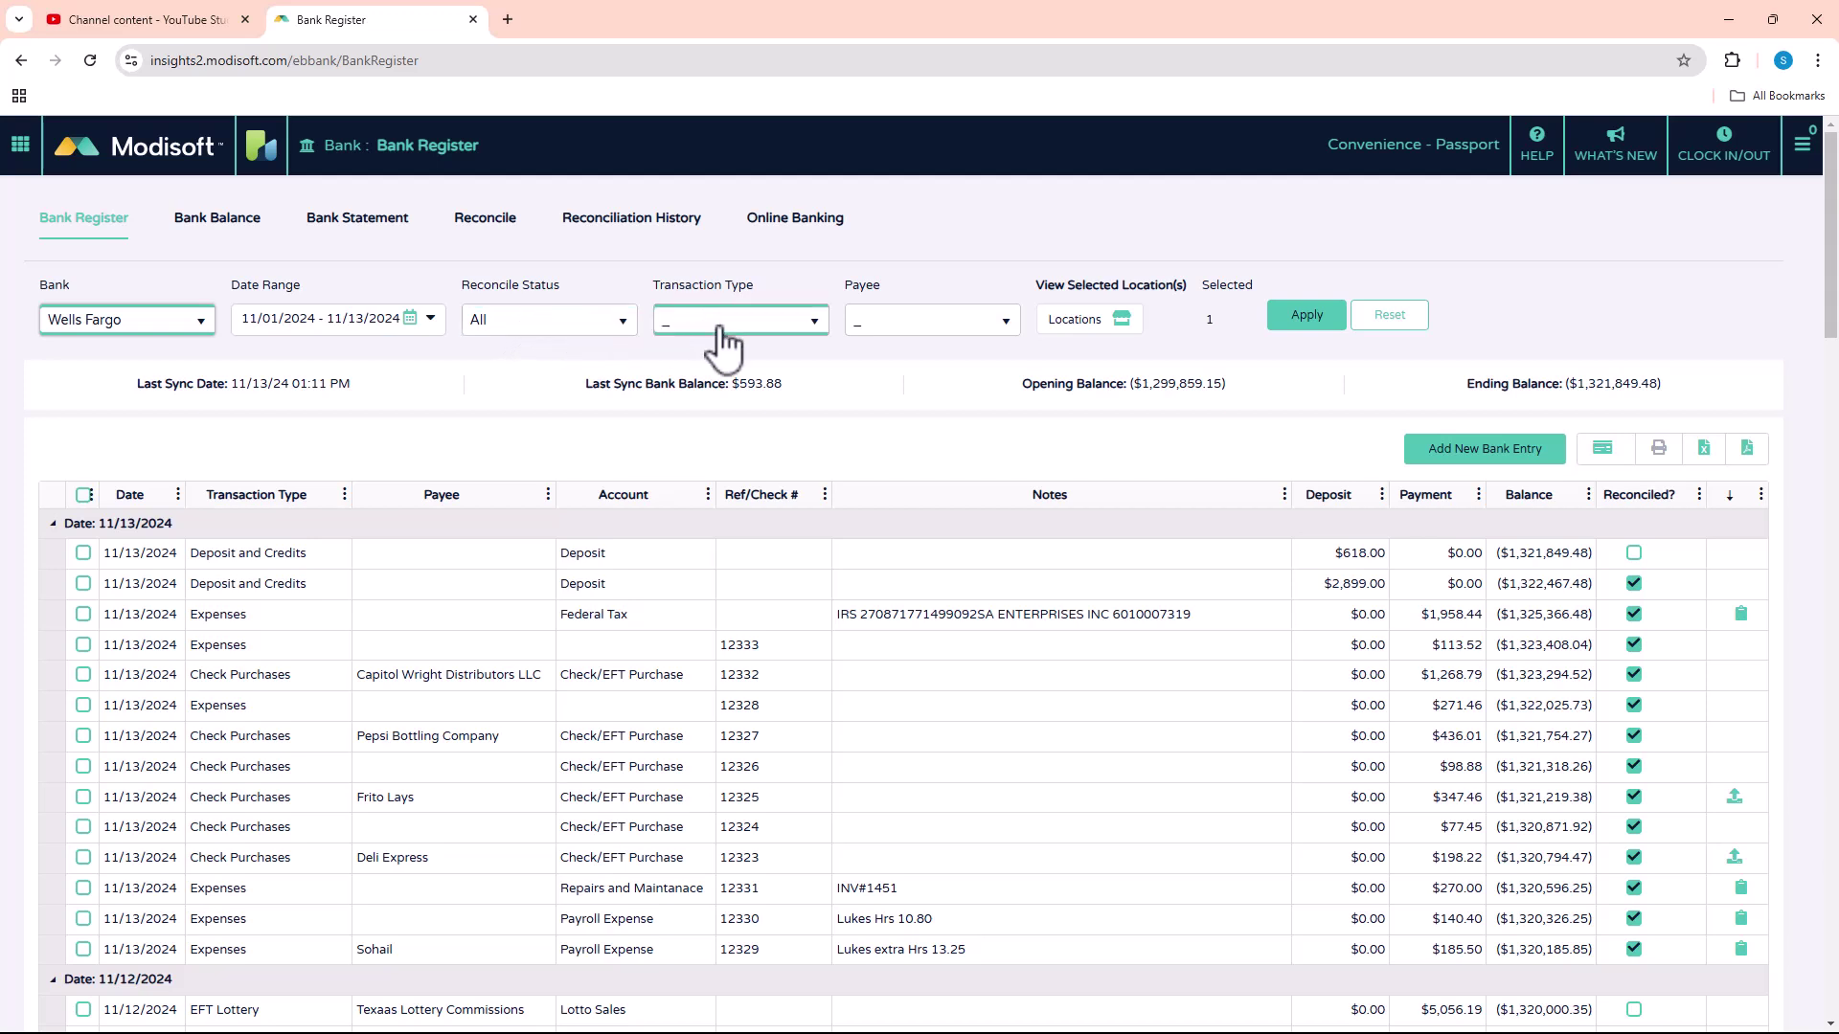
left_click(1089, 322)
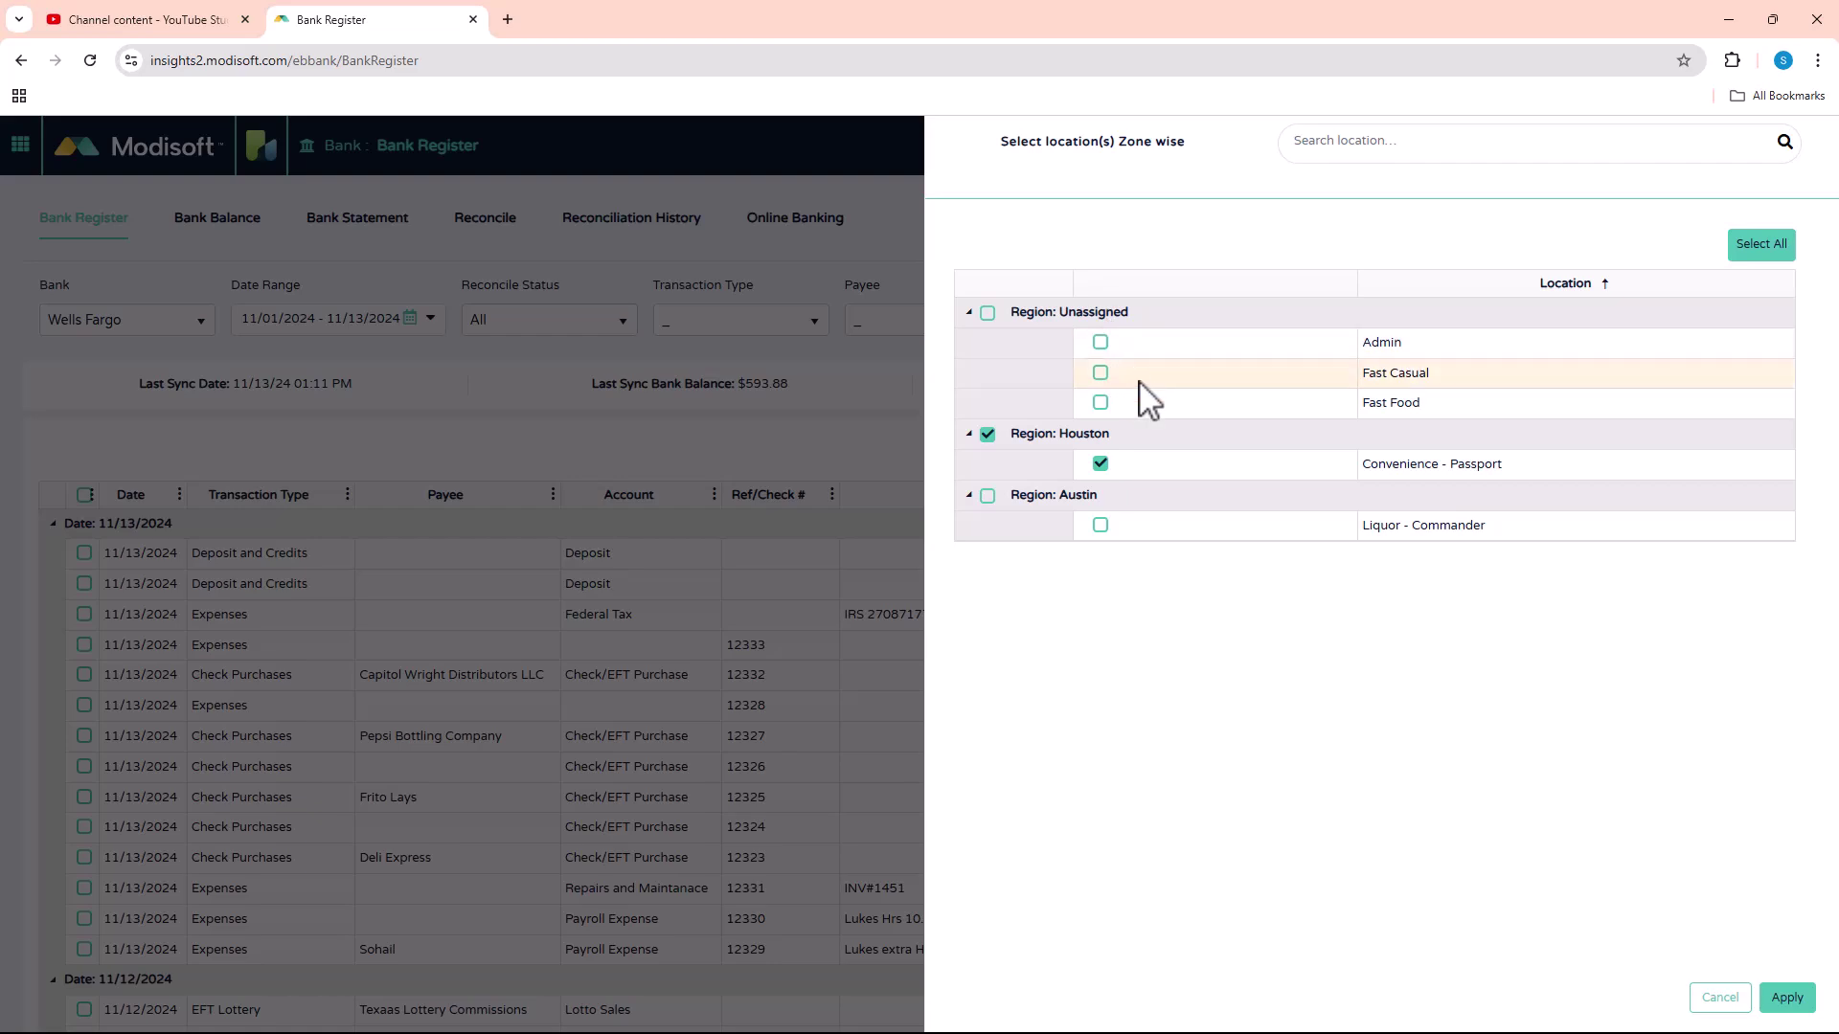
left_click(1720, 999)
scroll(514, 671, "down", 7)
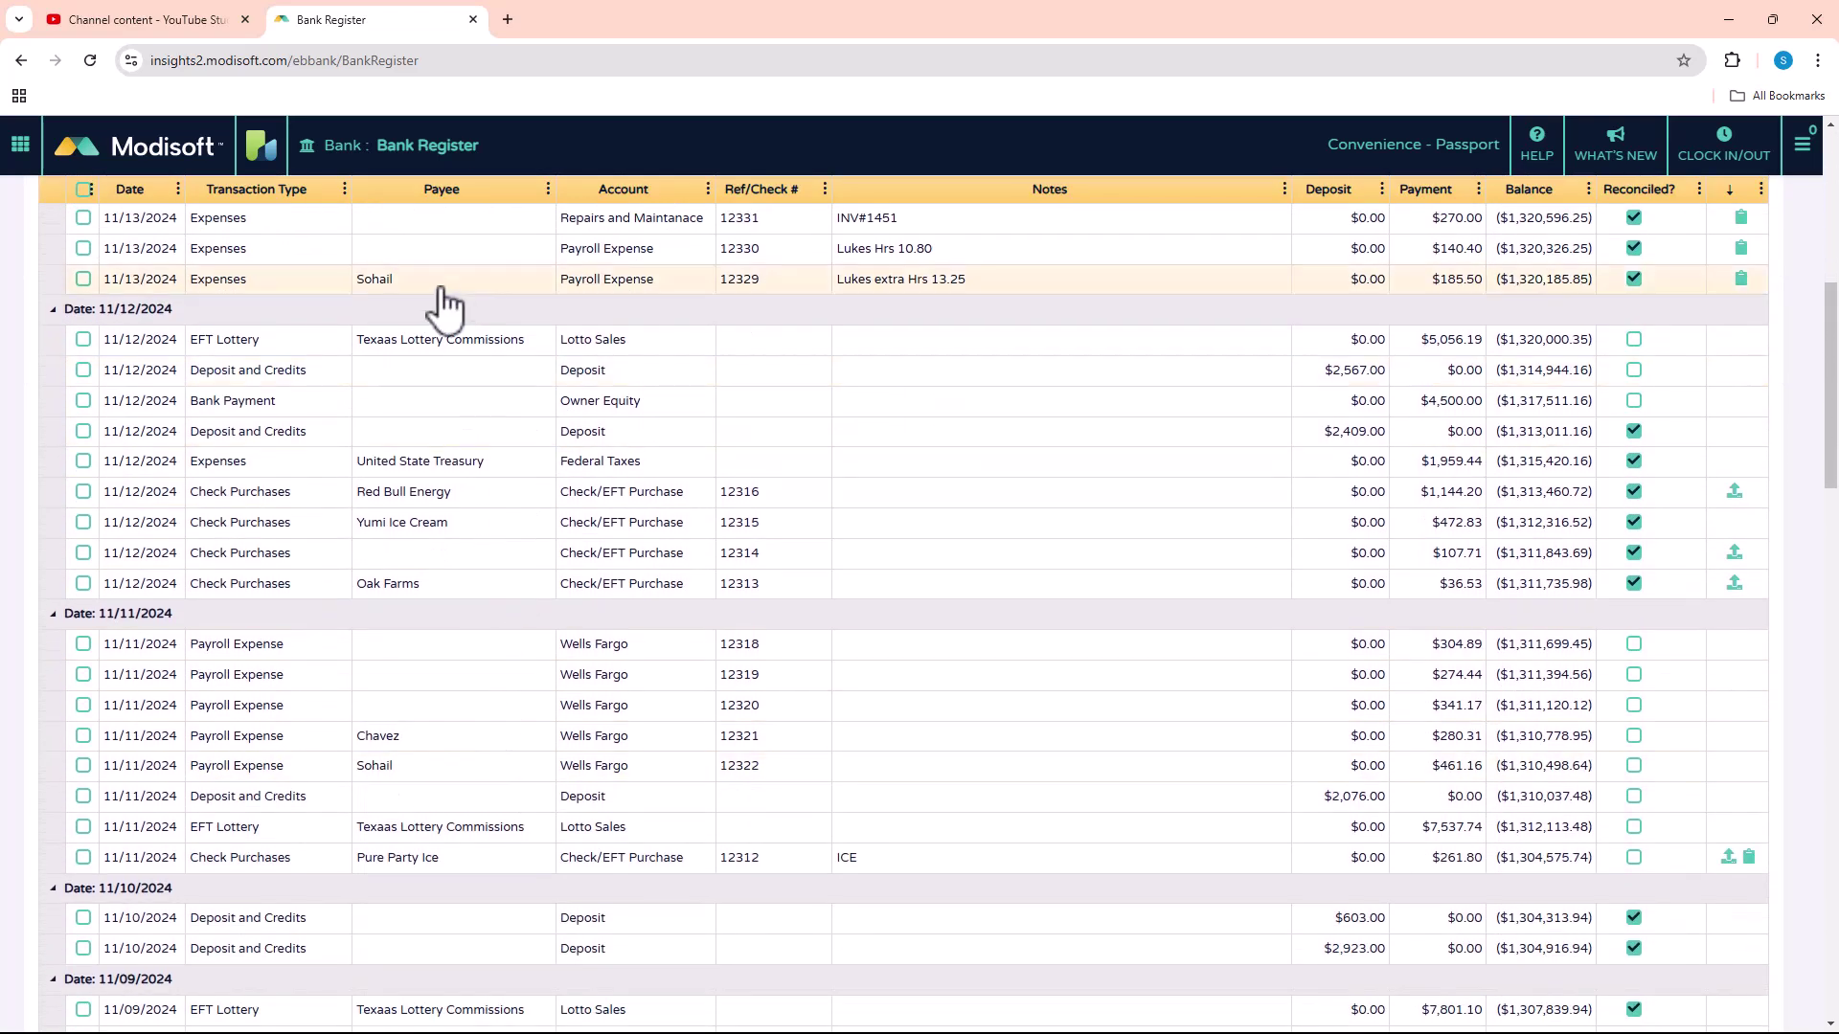
scroll(450, 305, "up", 7)
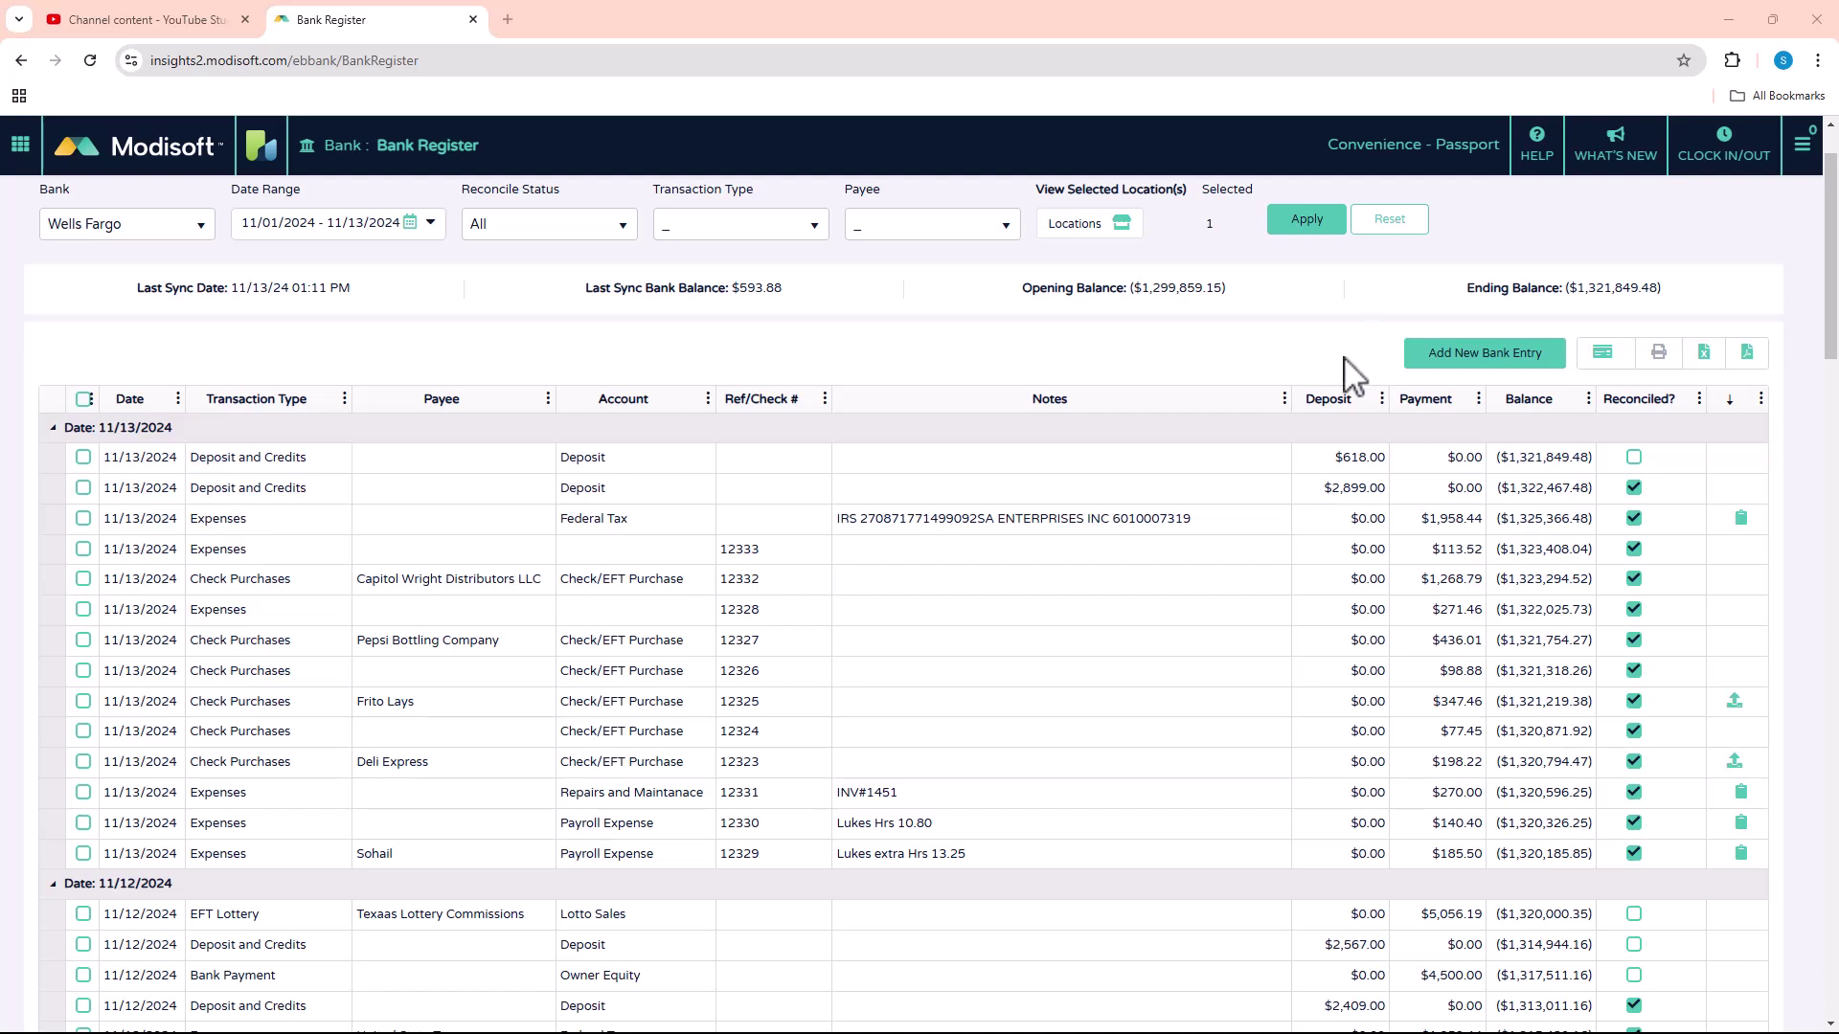
- Start a new bank entry and select the person being paid as the payee
left_click(1490, 357)
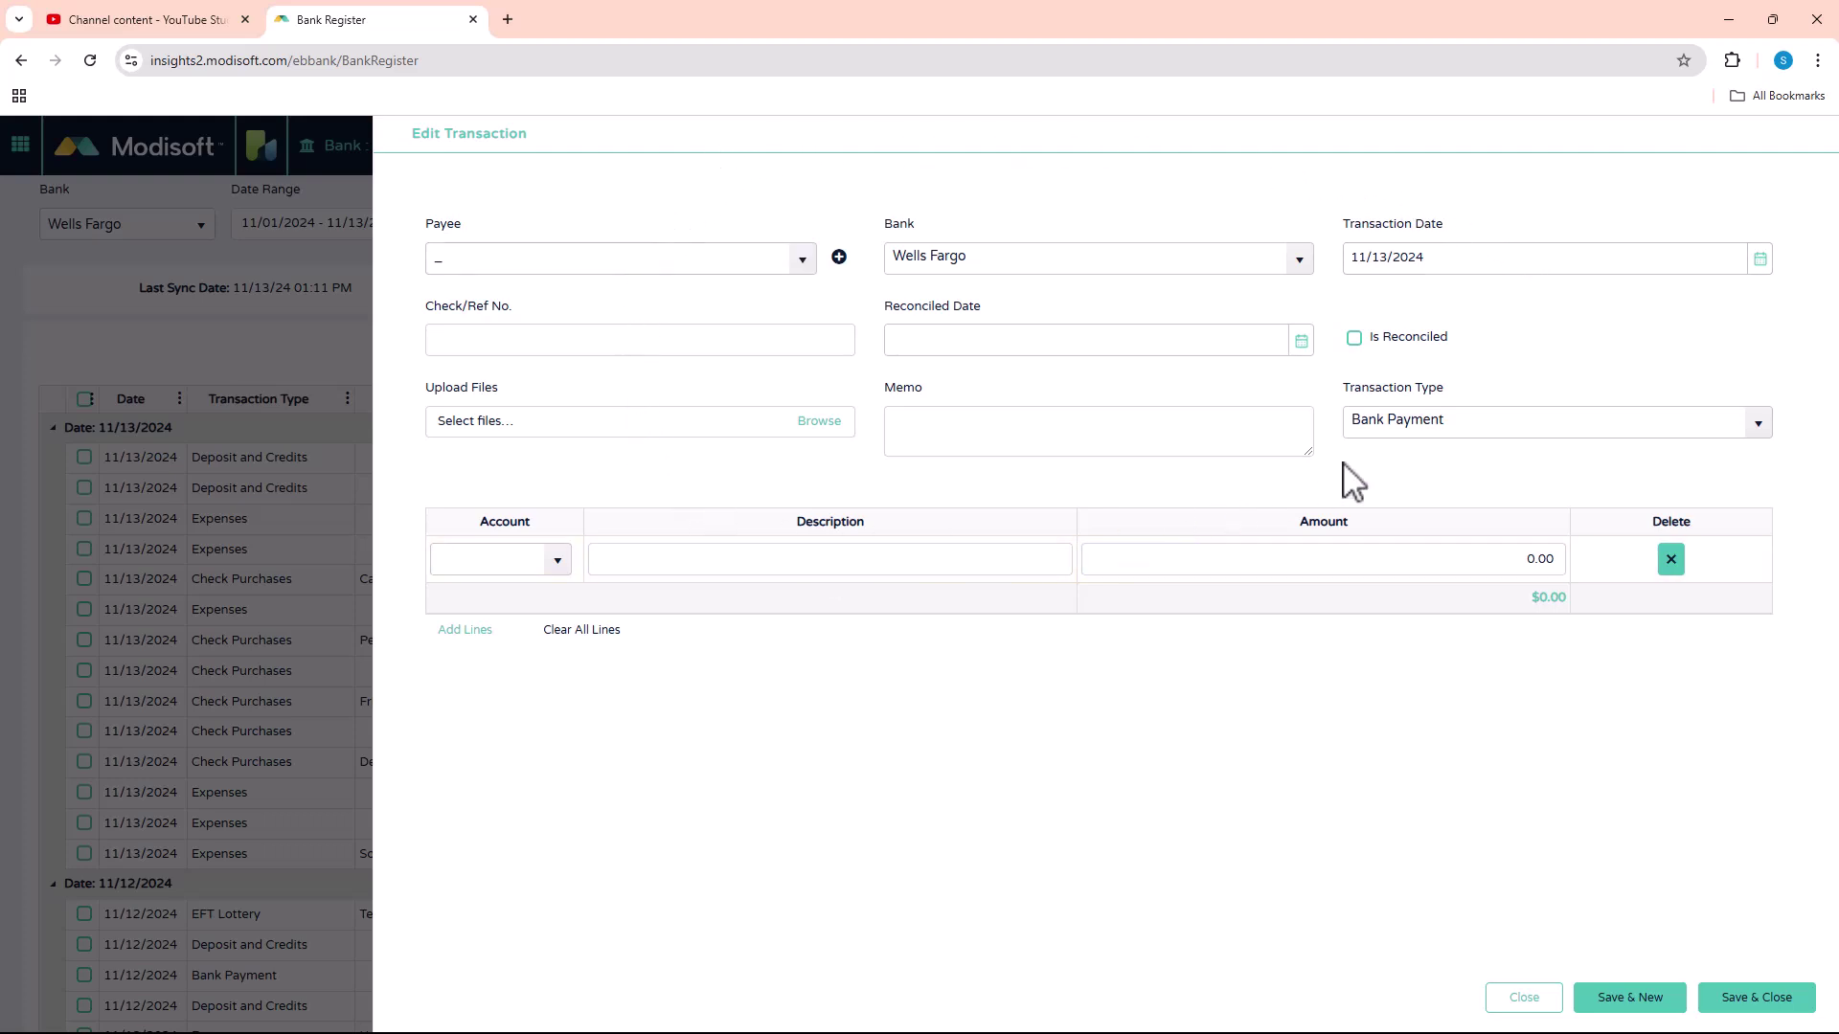
left_click(801, 260)
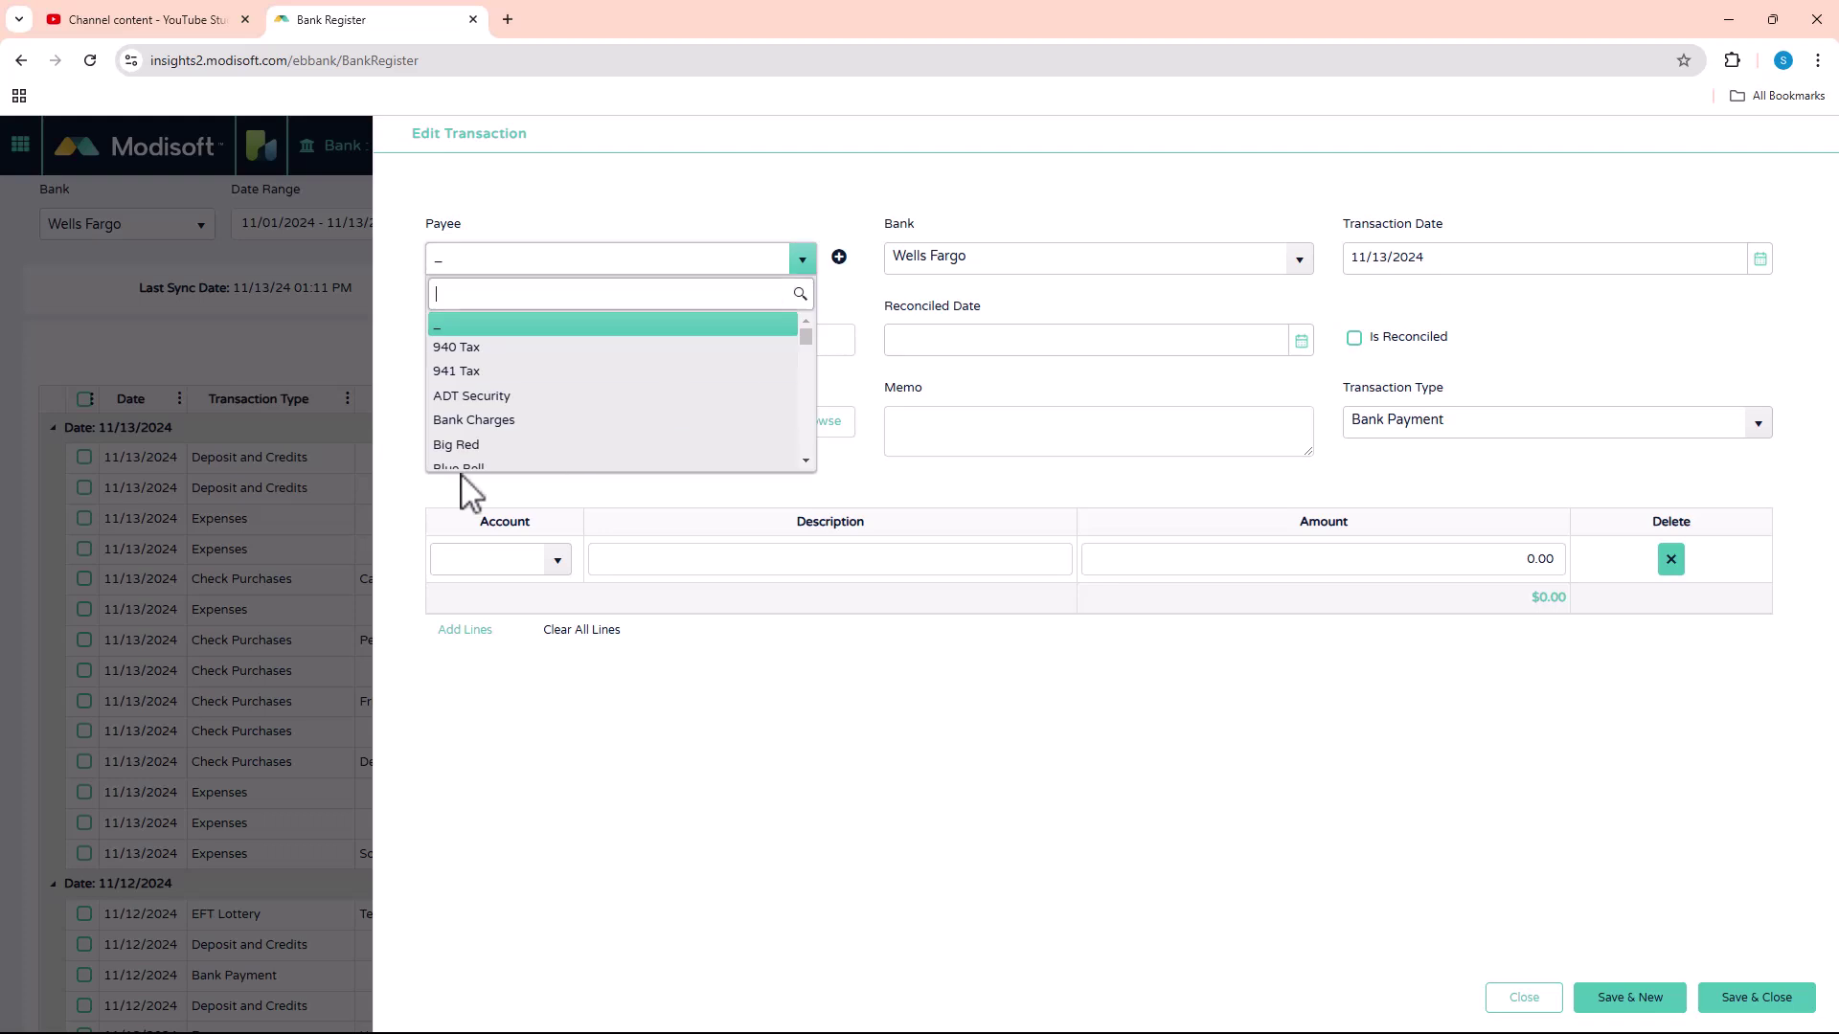
scroll(487, 385, "down", 3)
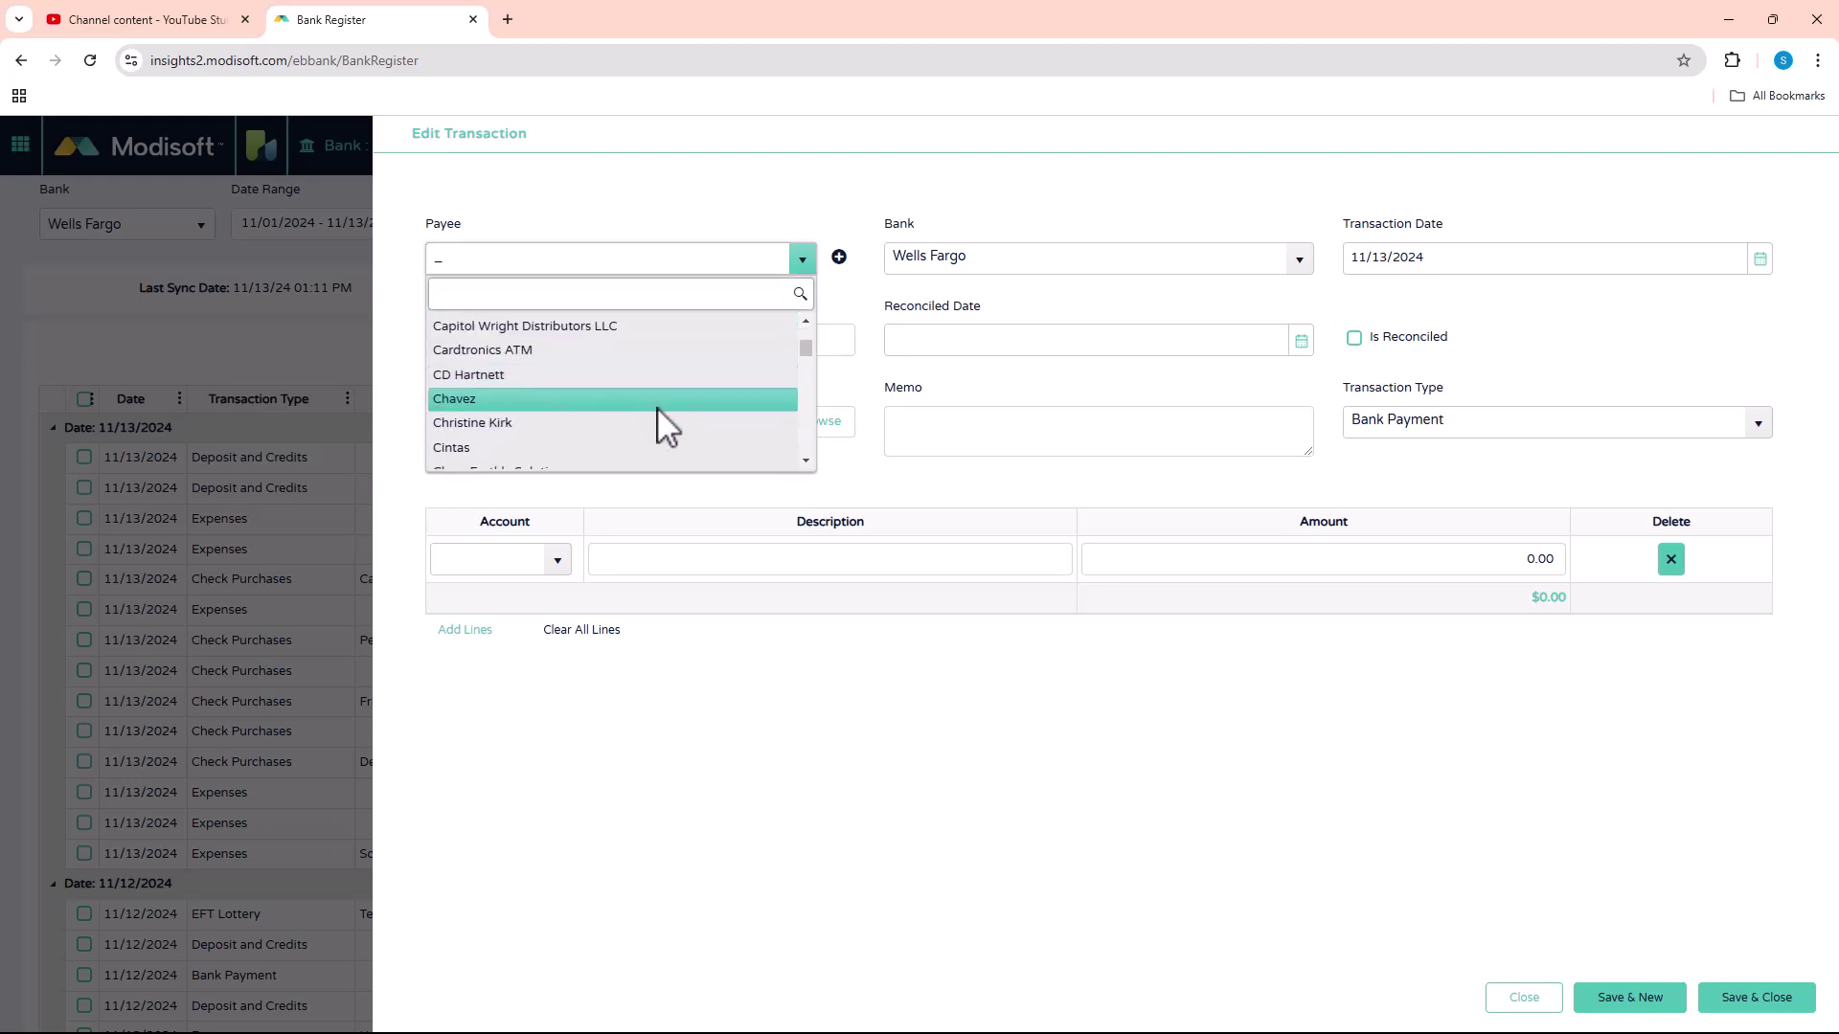
left_click(603, 425)
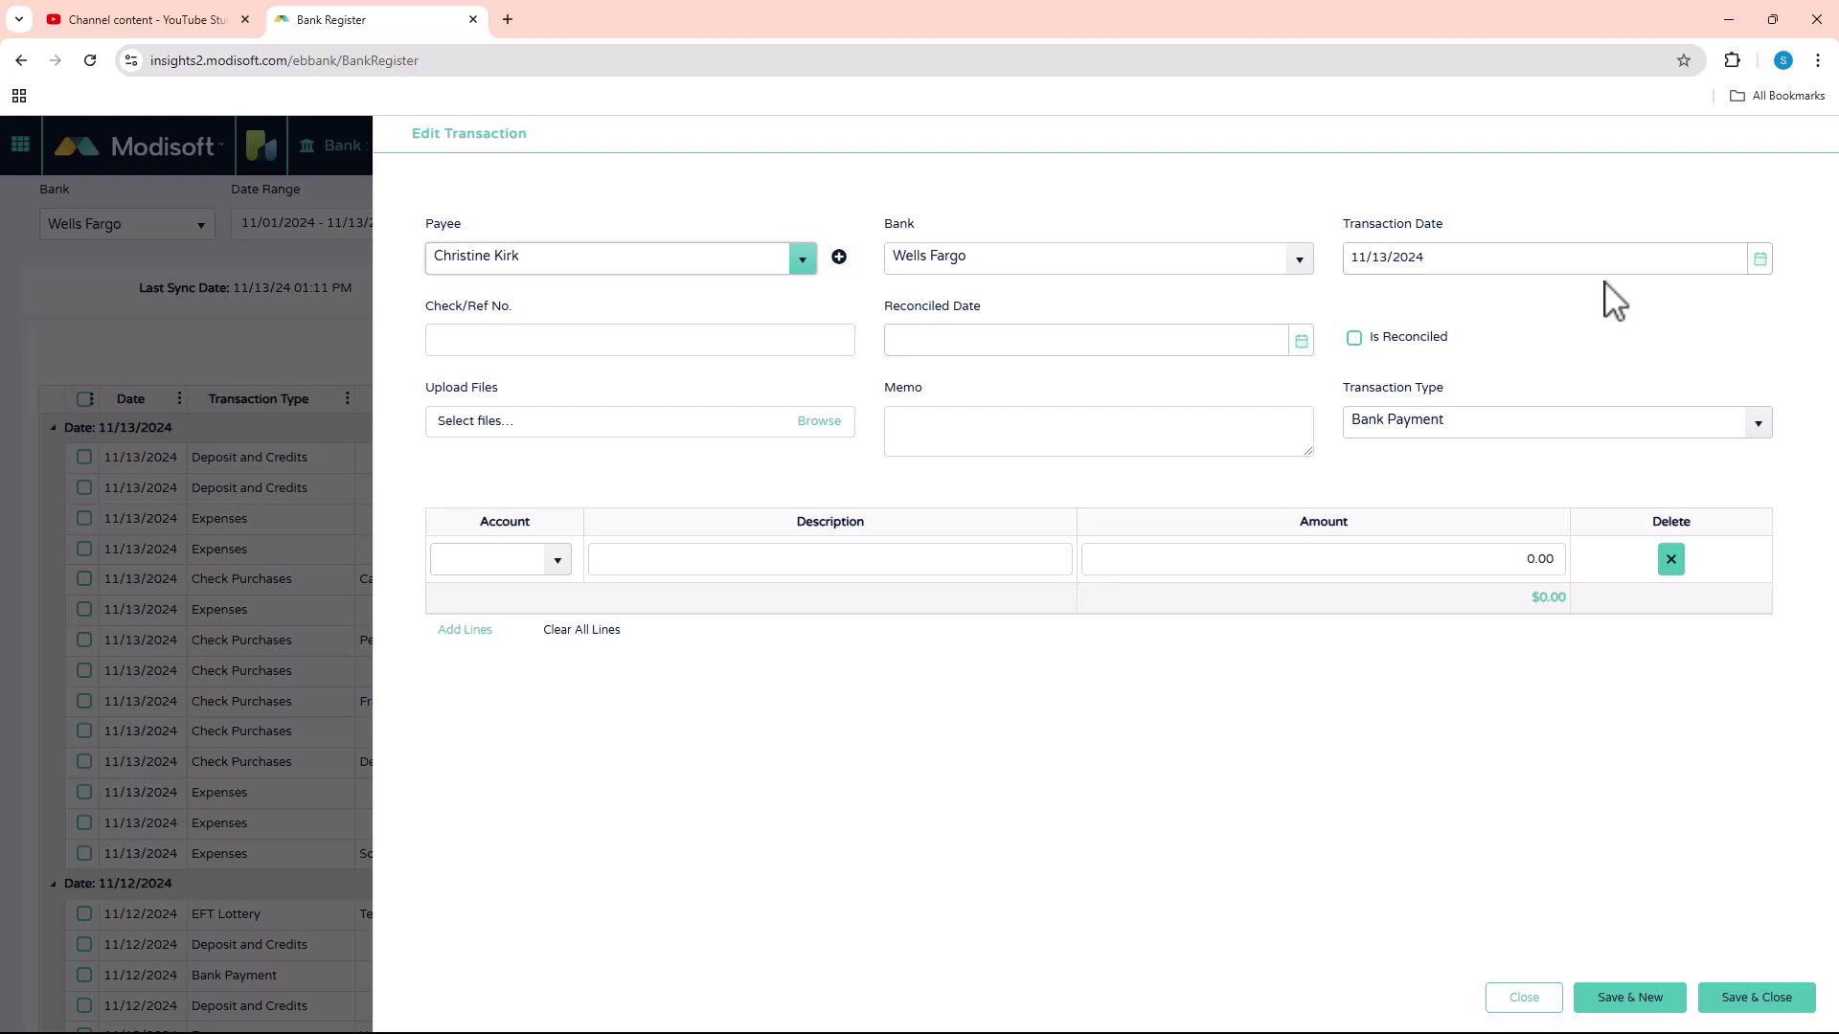
- Examine the entry's transaction date, check number, reconciled date, memo, transaction type and file upload options without changing them
left_click(1762, 262)
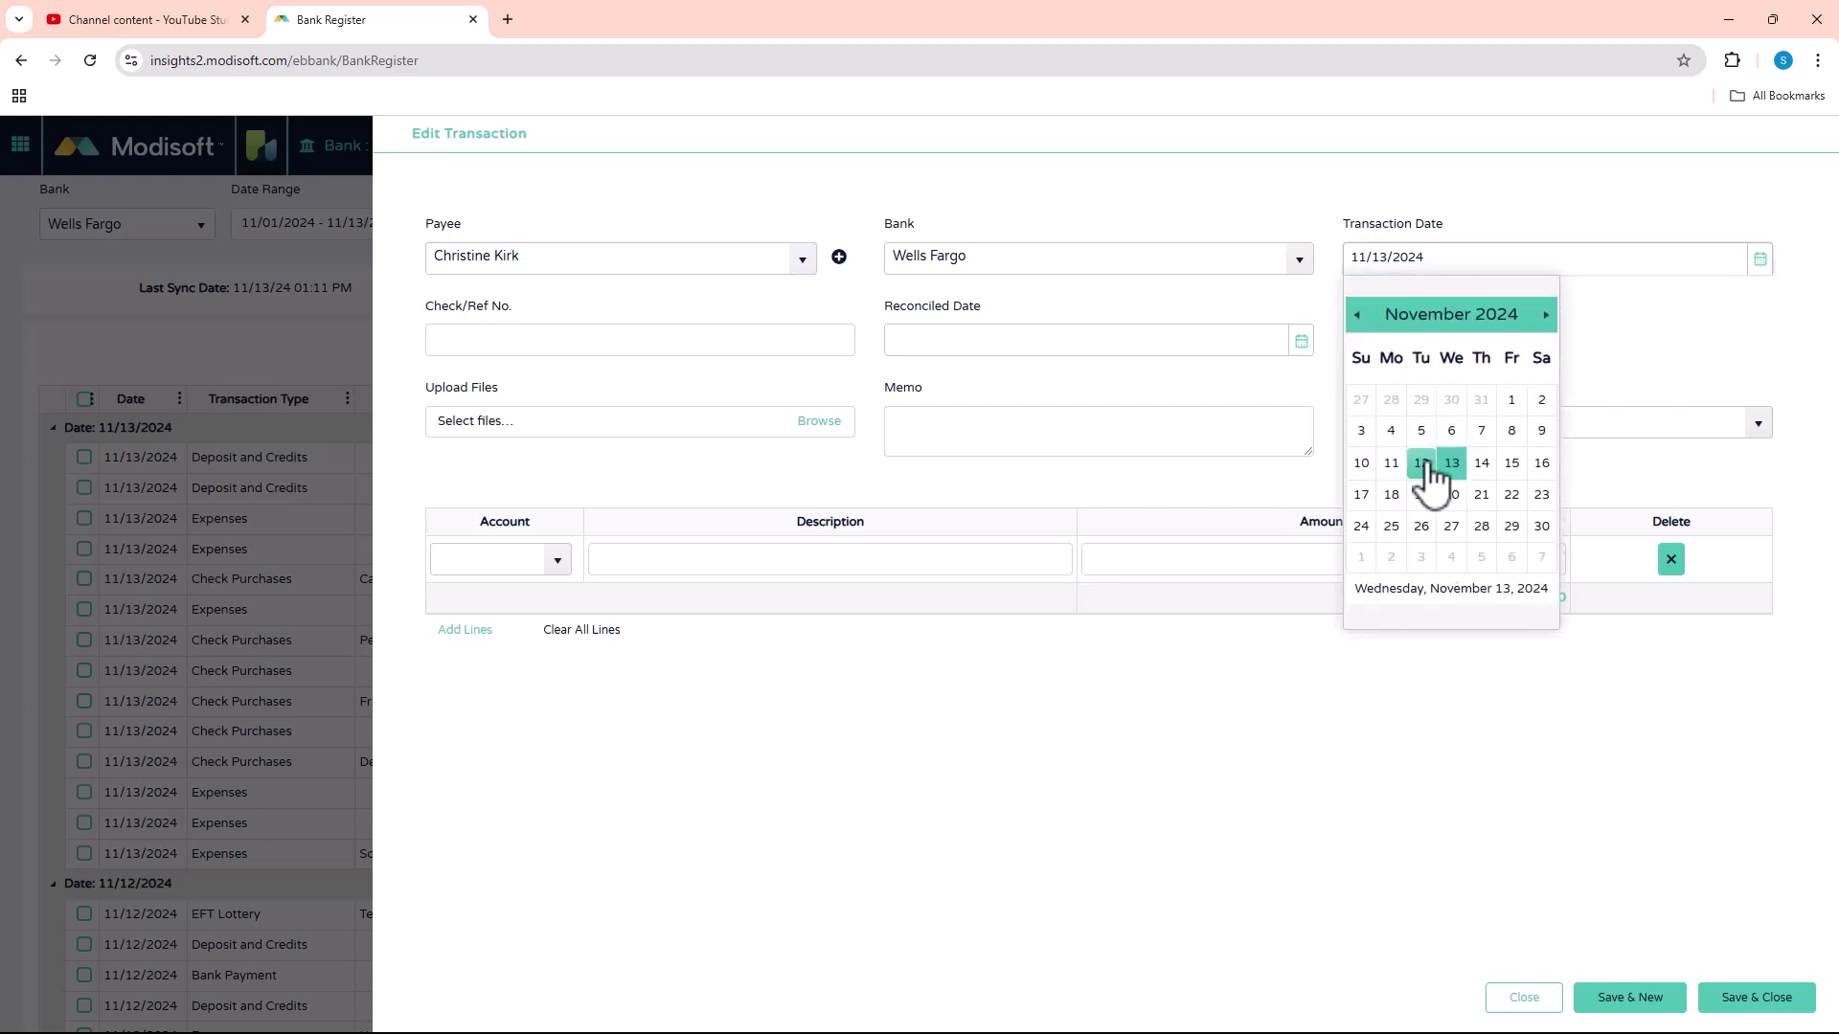
left_click(1514, 270)
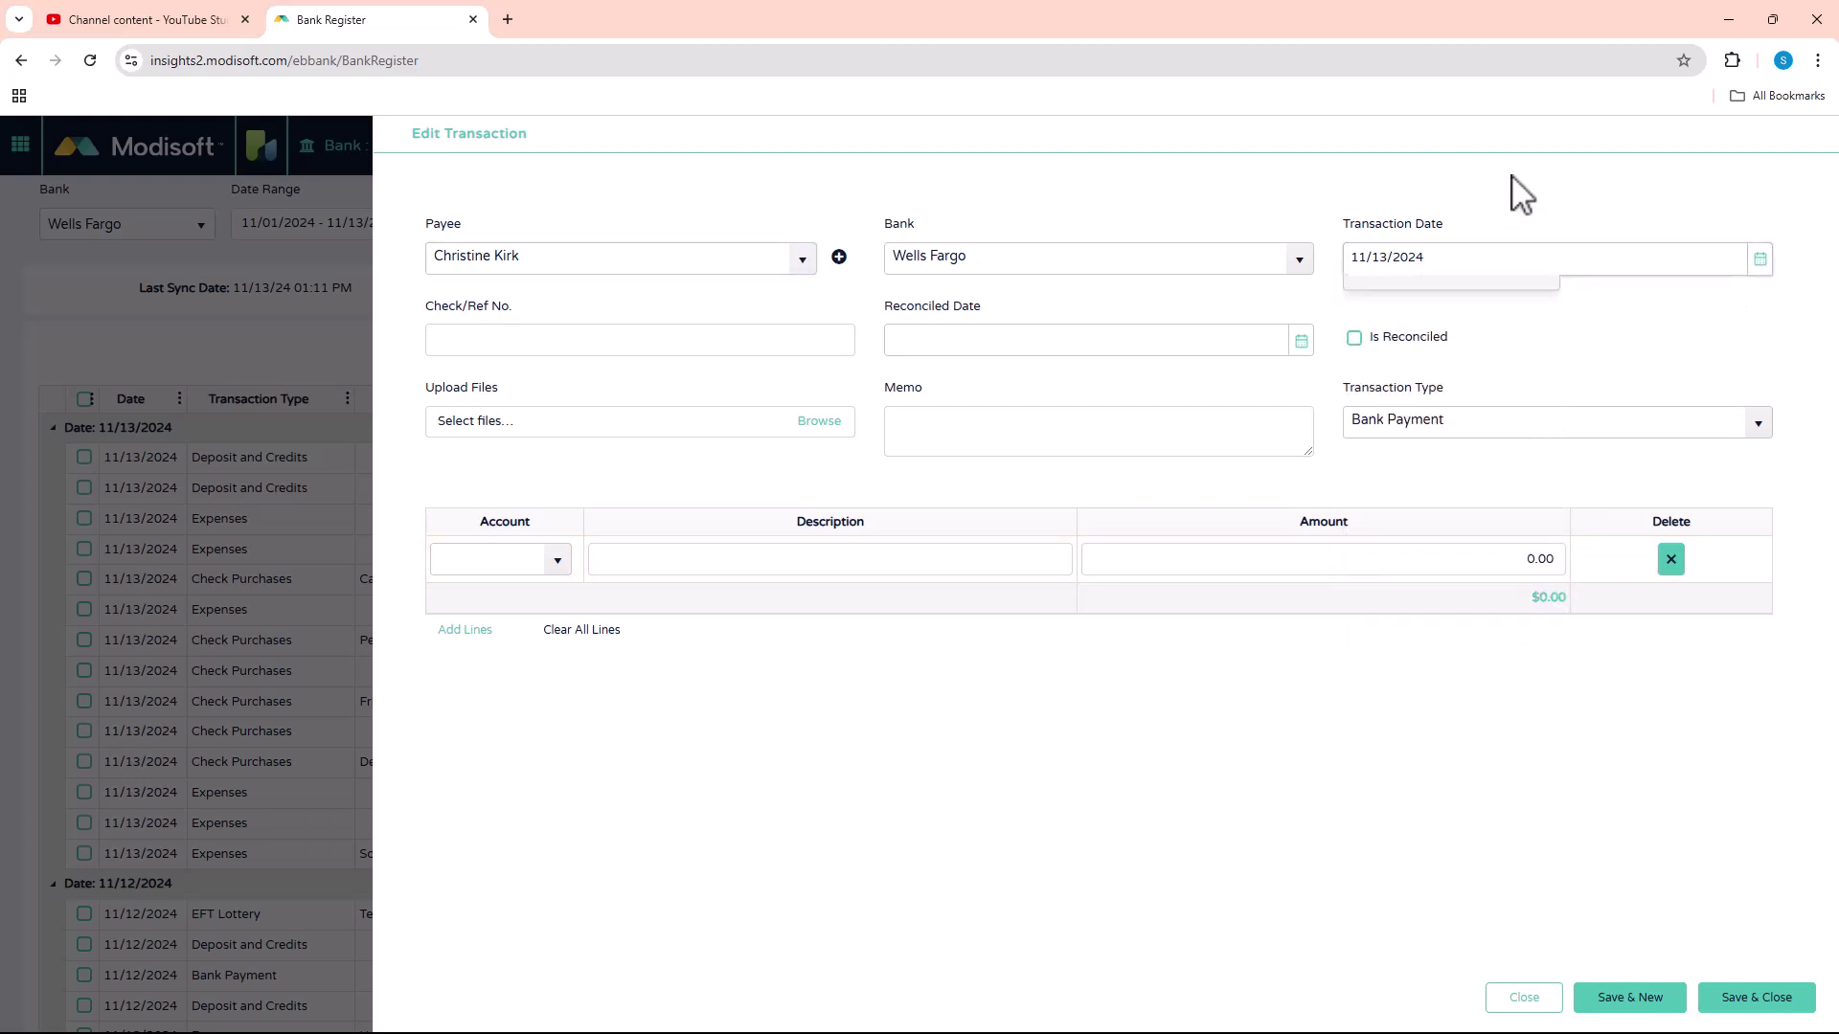
left_click(511, 350)
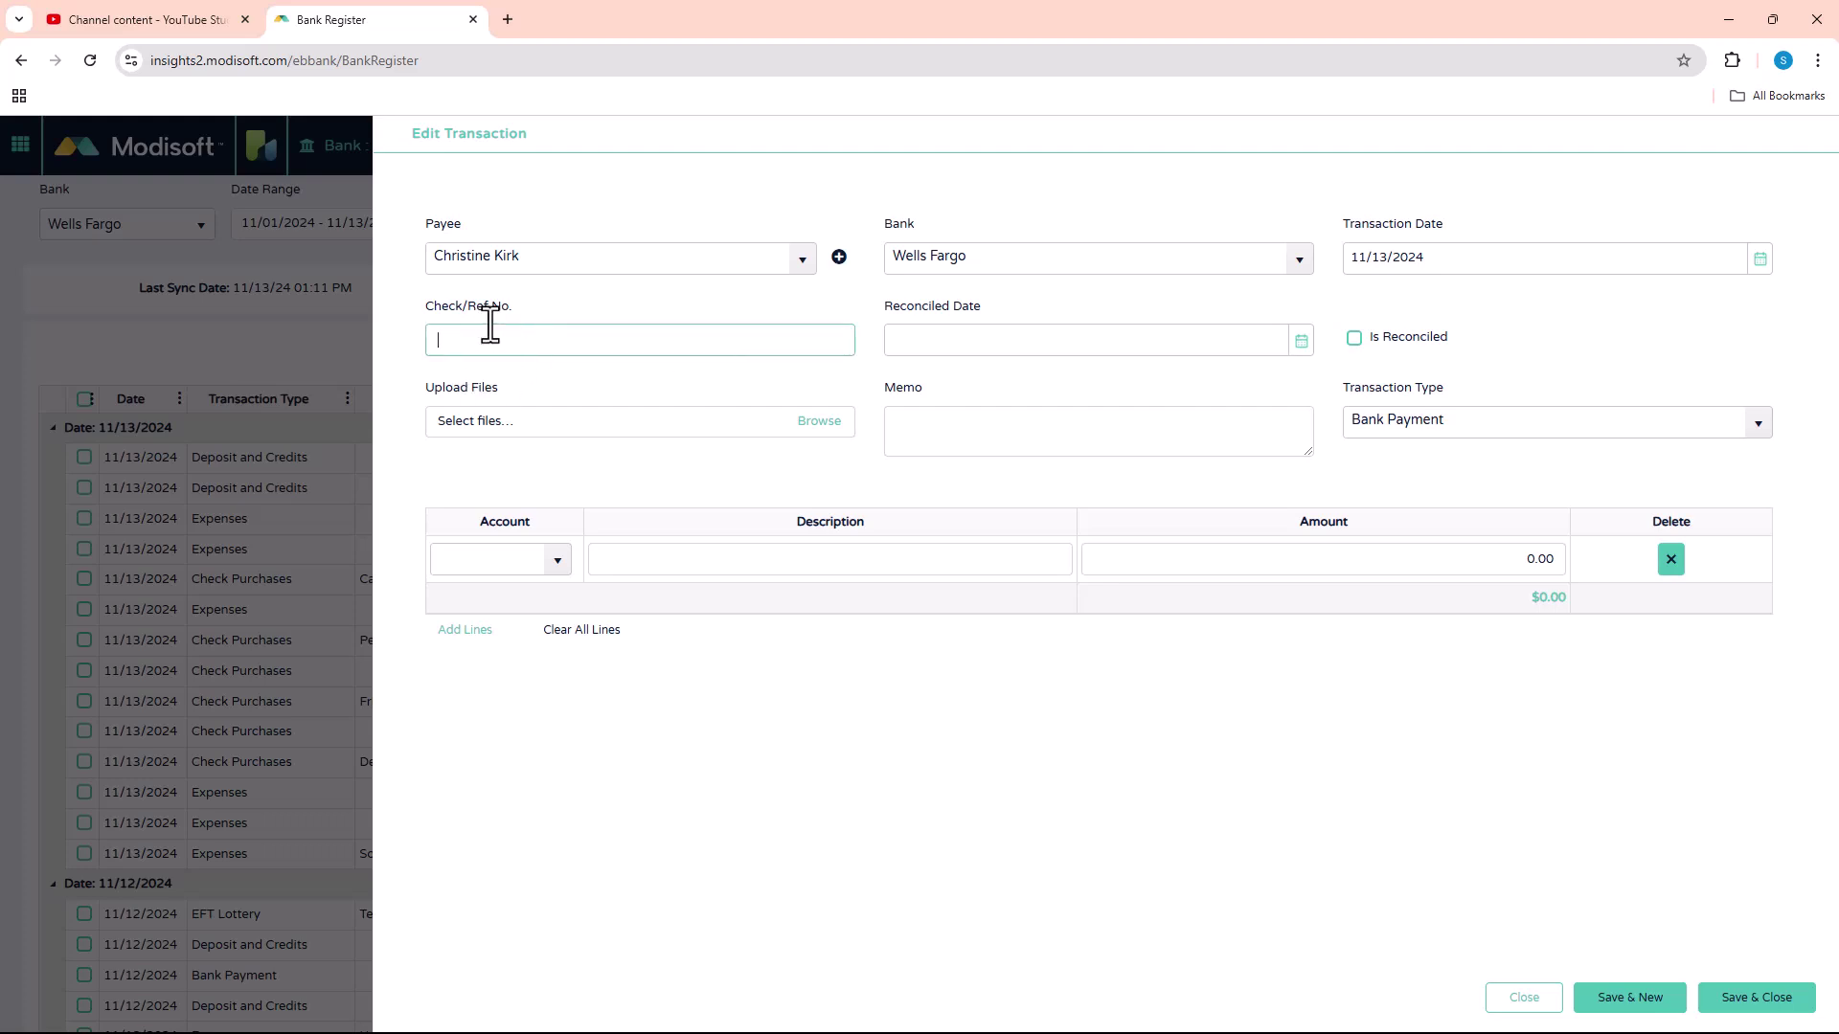
left_click(1301, 345)
left_click(1300, 348)
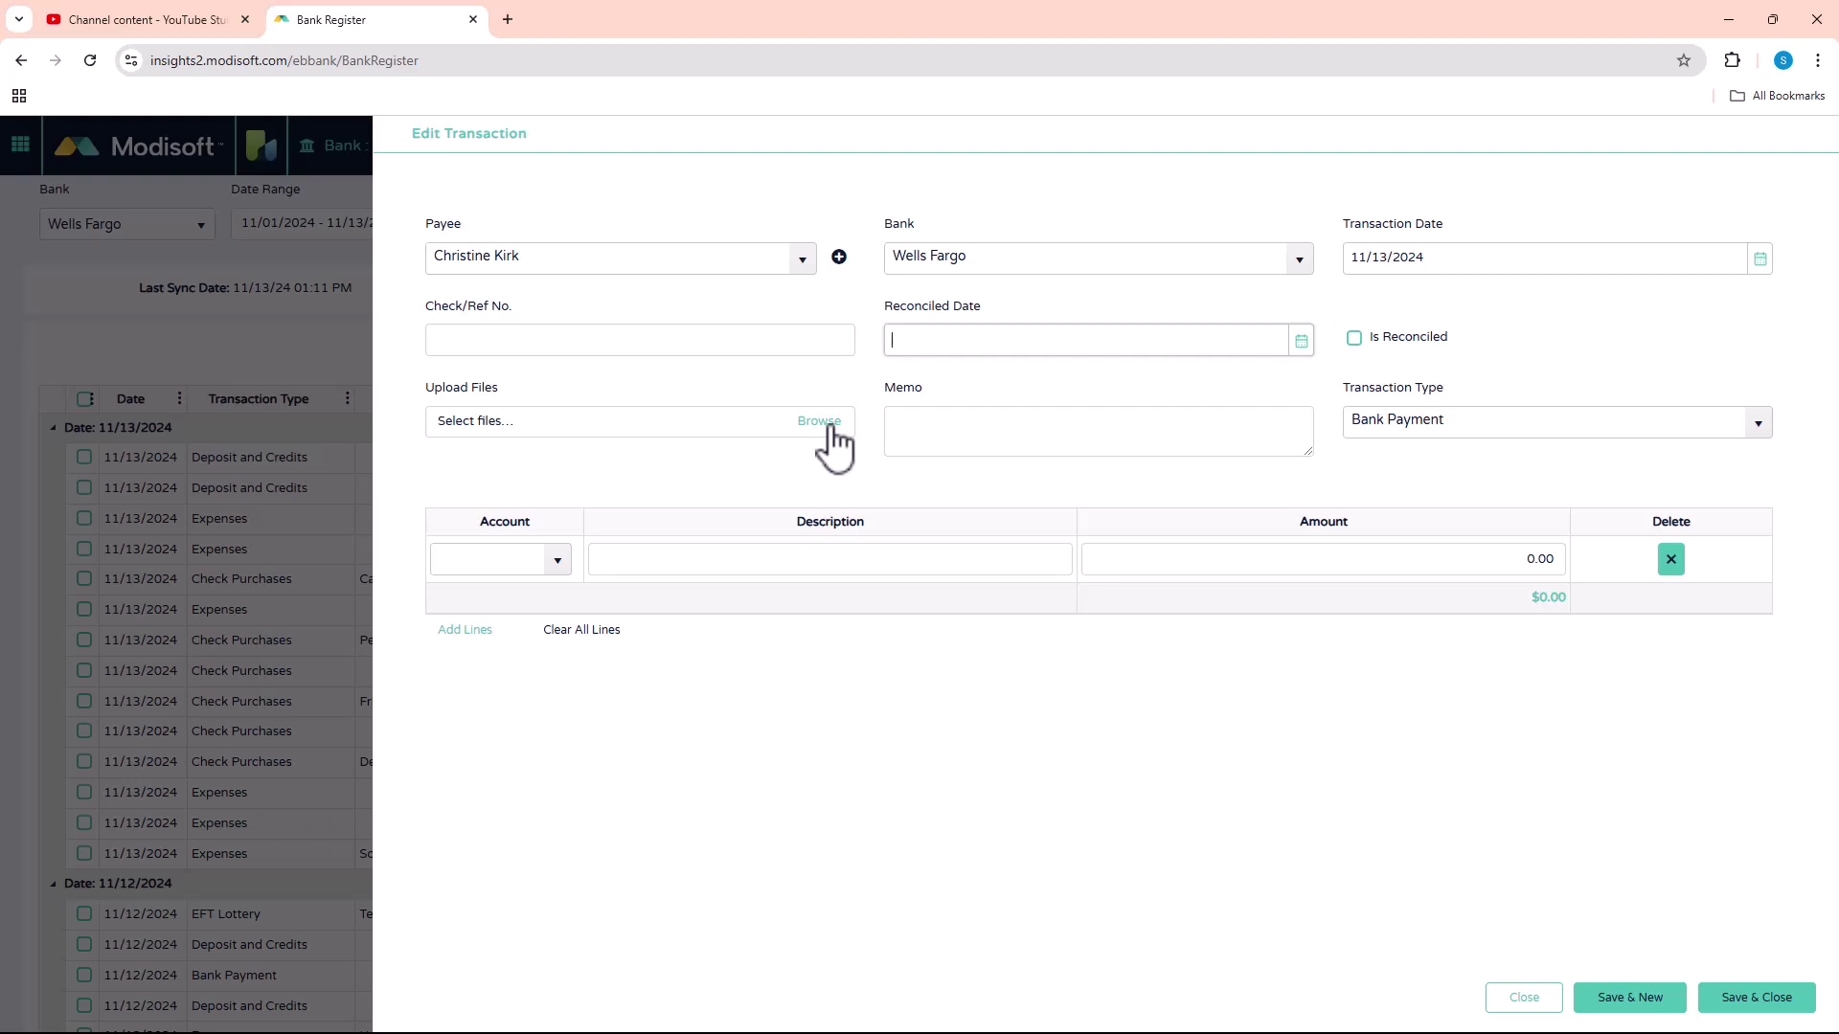
left_click(923, 427)
left_click(1492, 428)
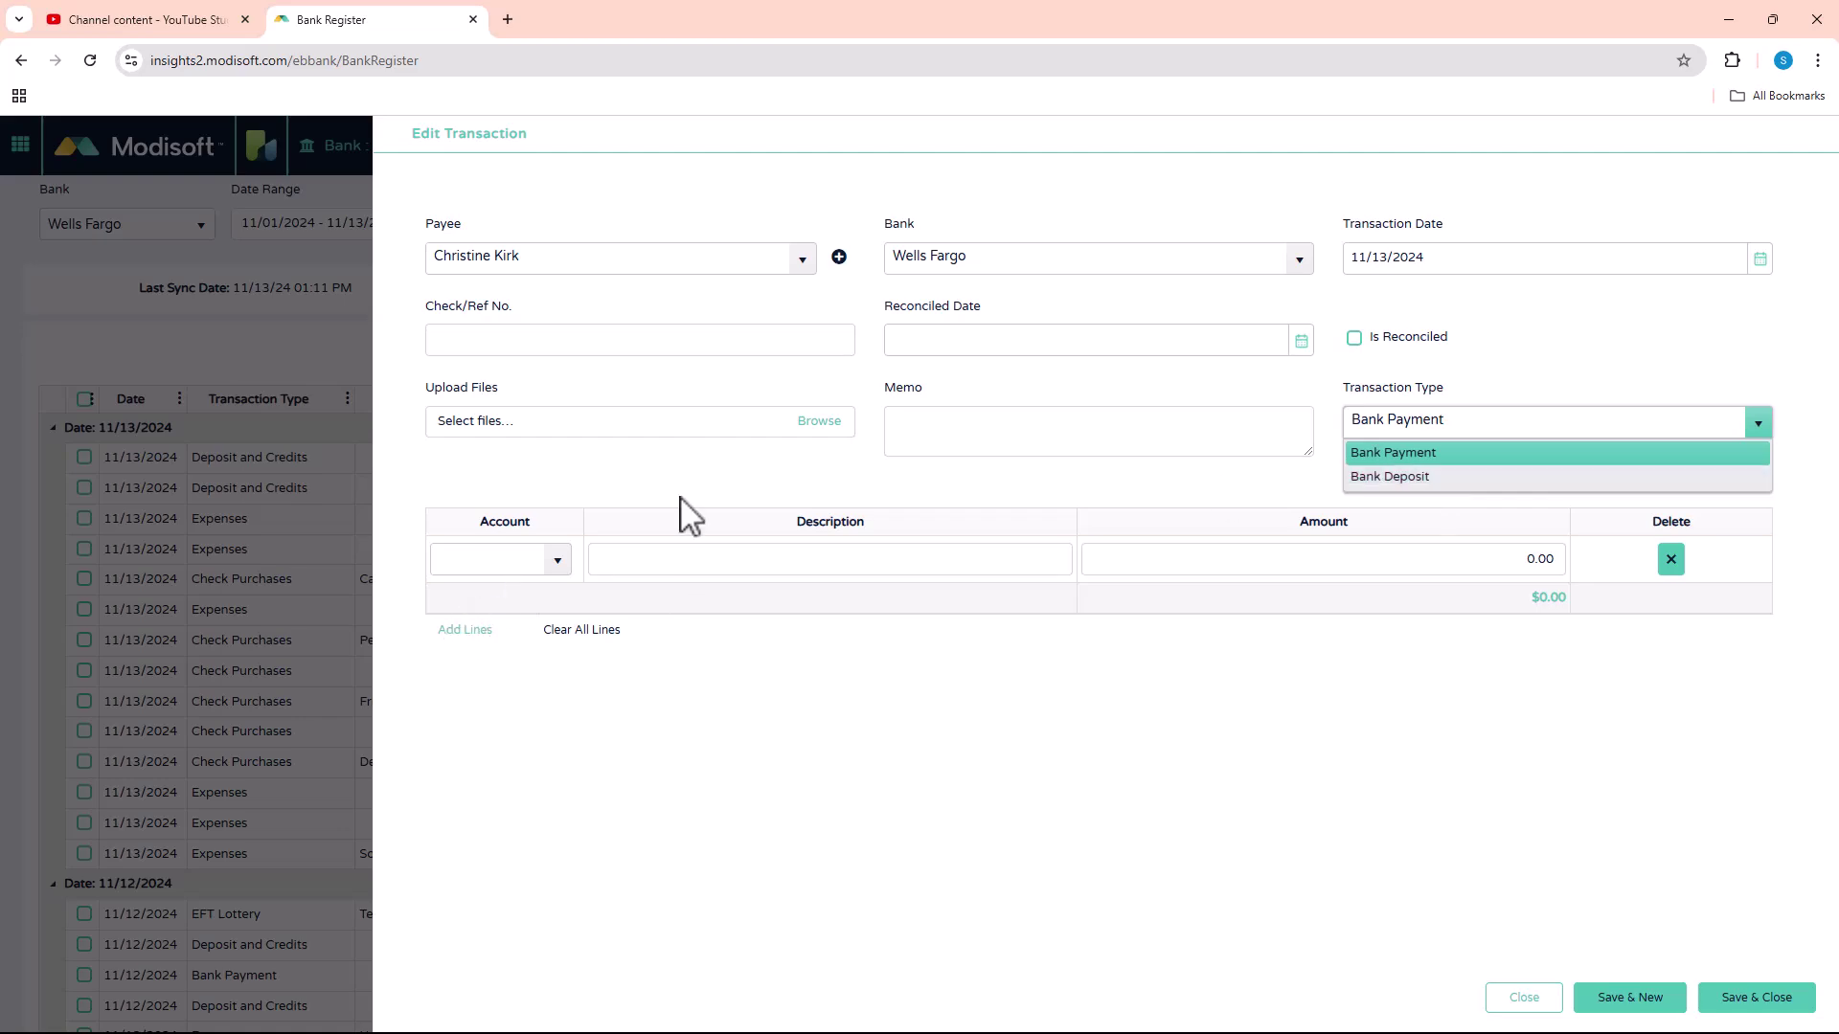
left_click(738, 422)
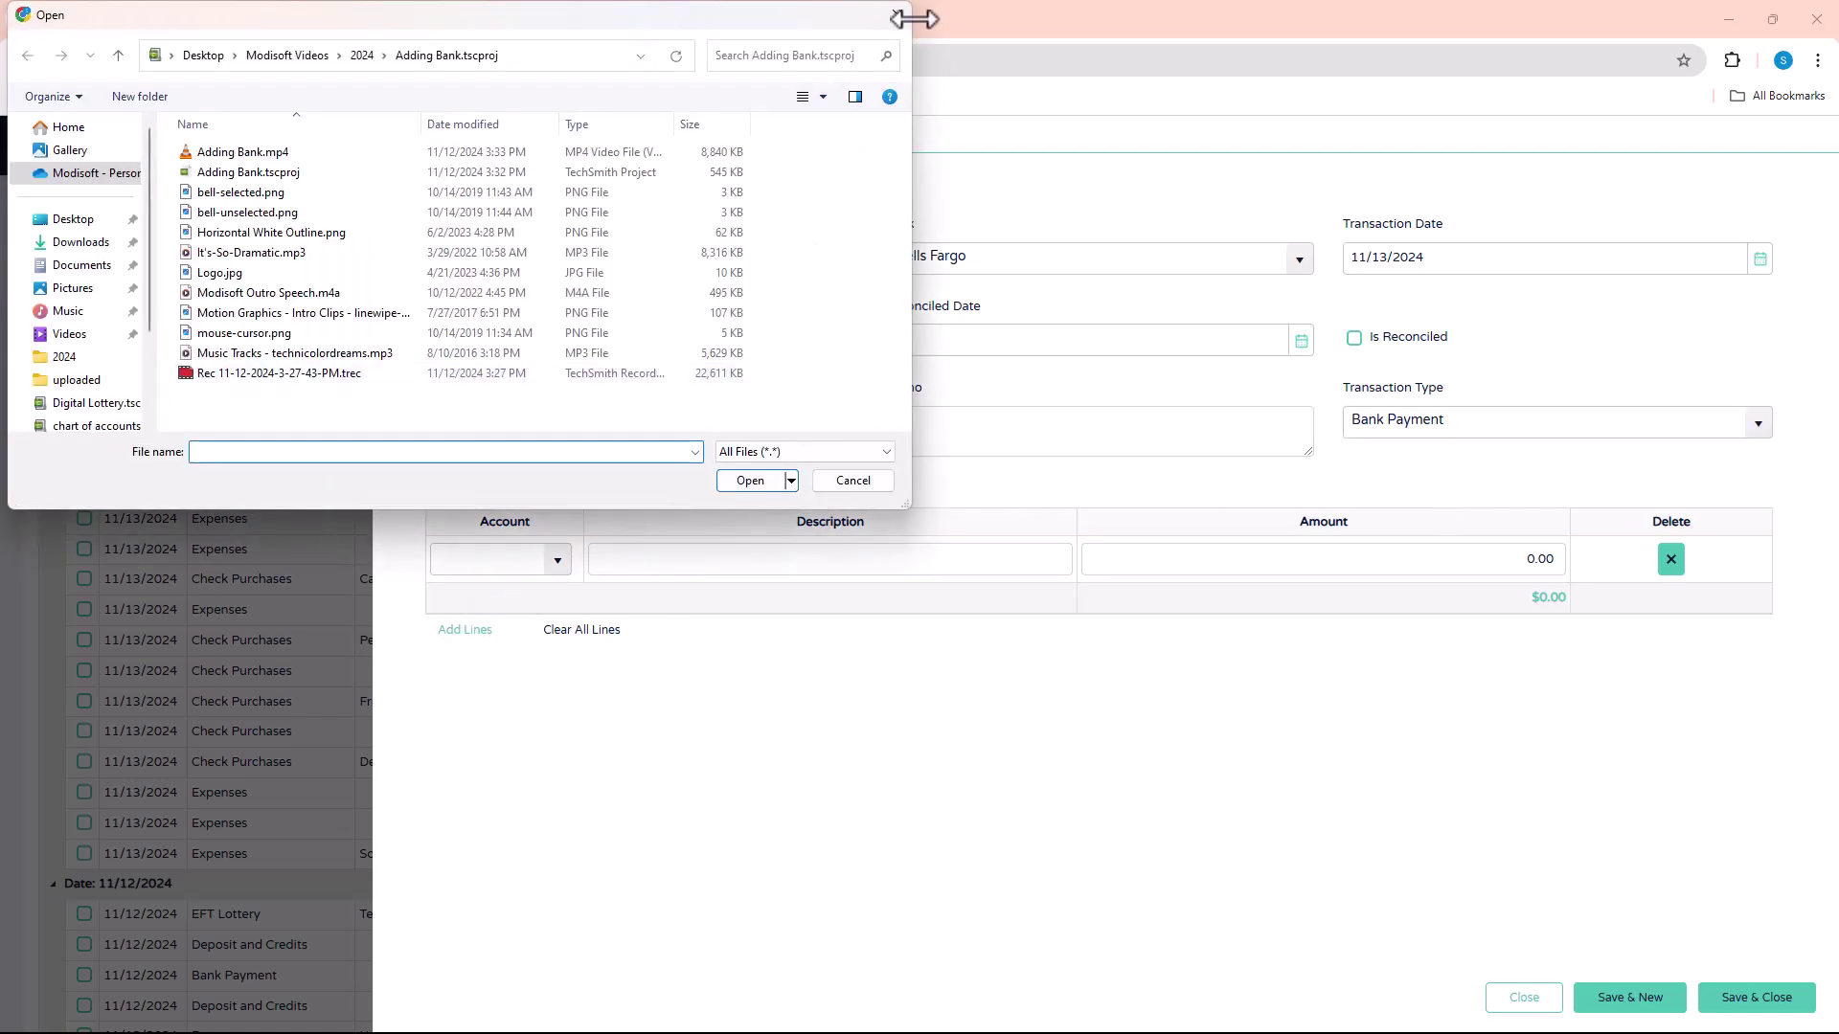
left_click(898, 17)
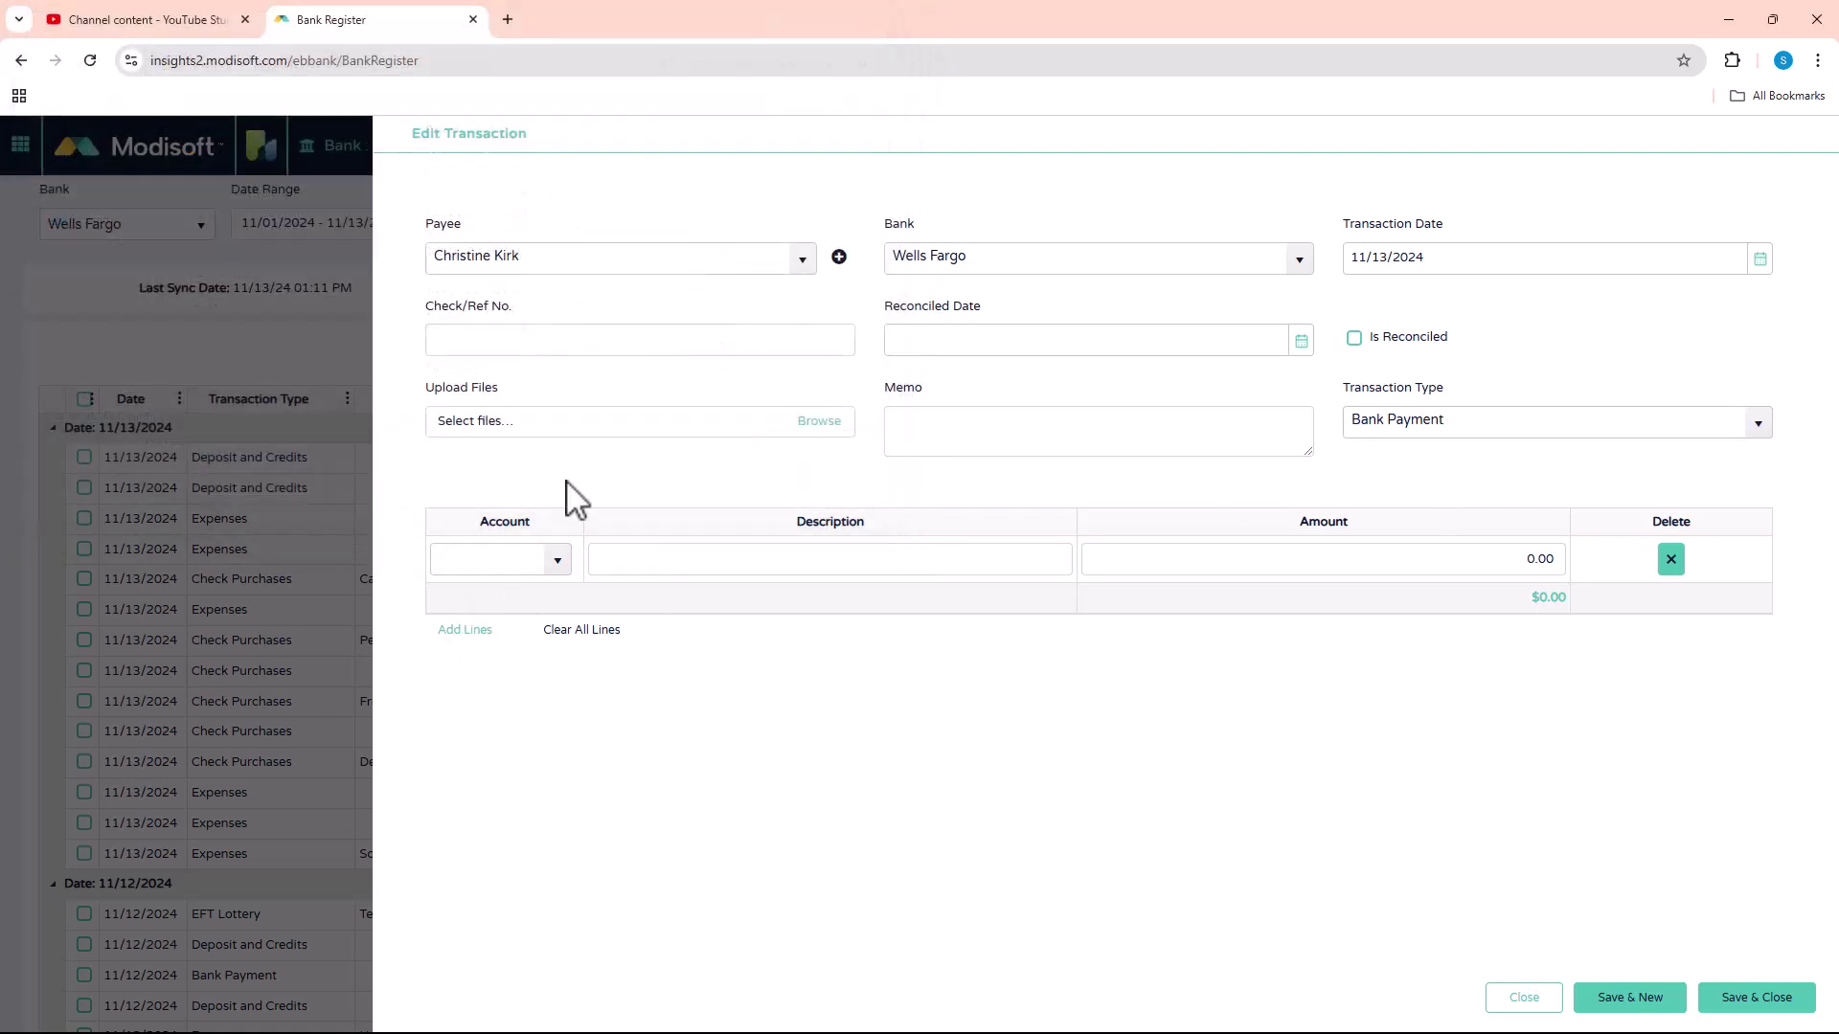
- Assign the entry line to the Payroll Expense account with an amount of 1500, and save and close the entry
left_click(557, 562)
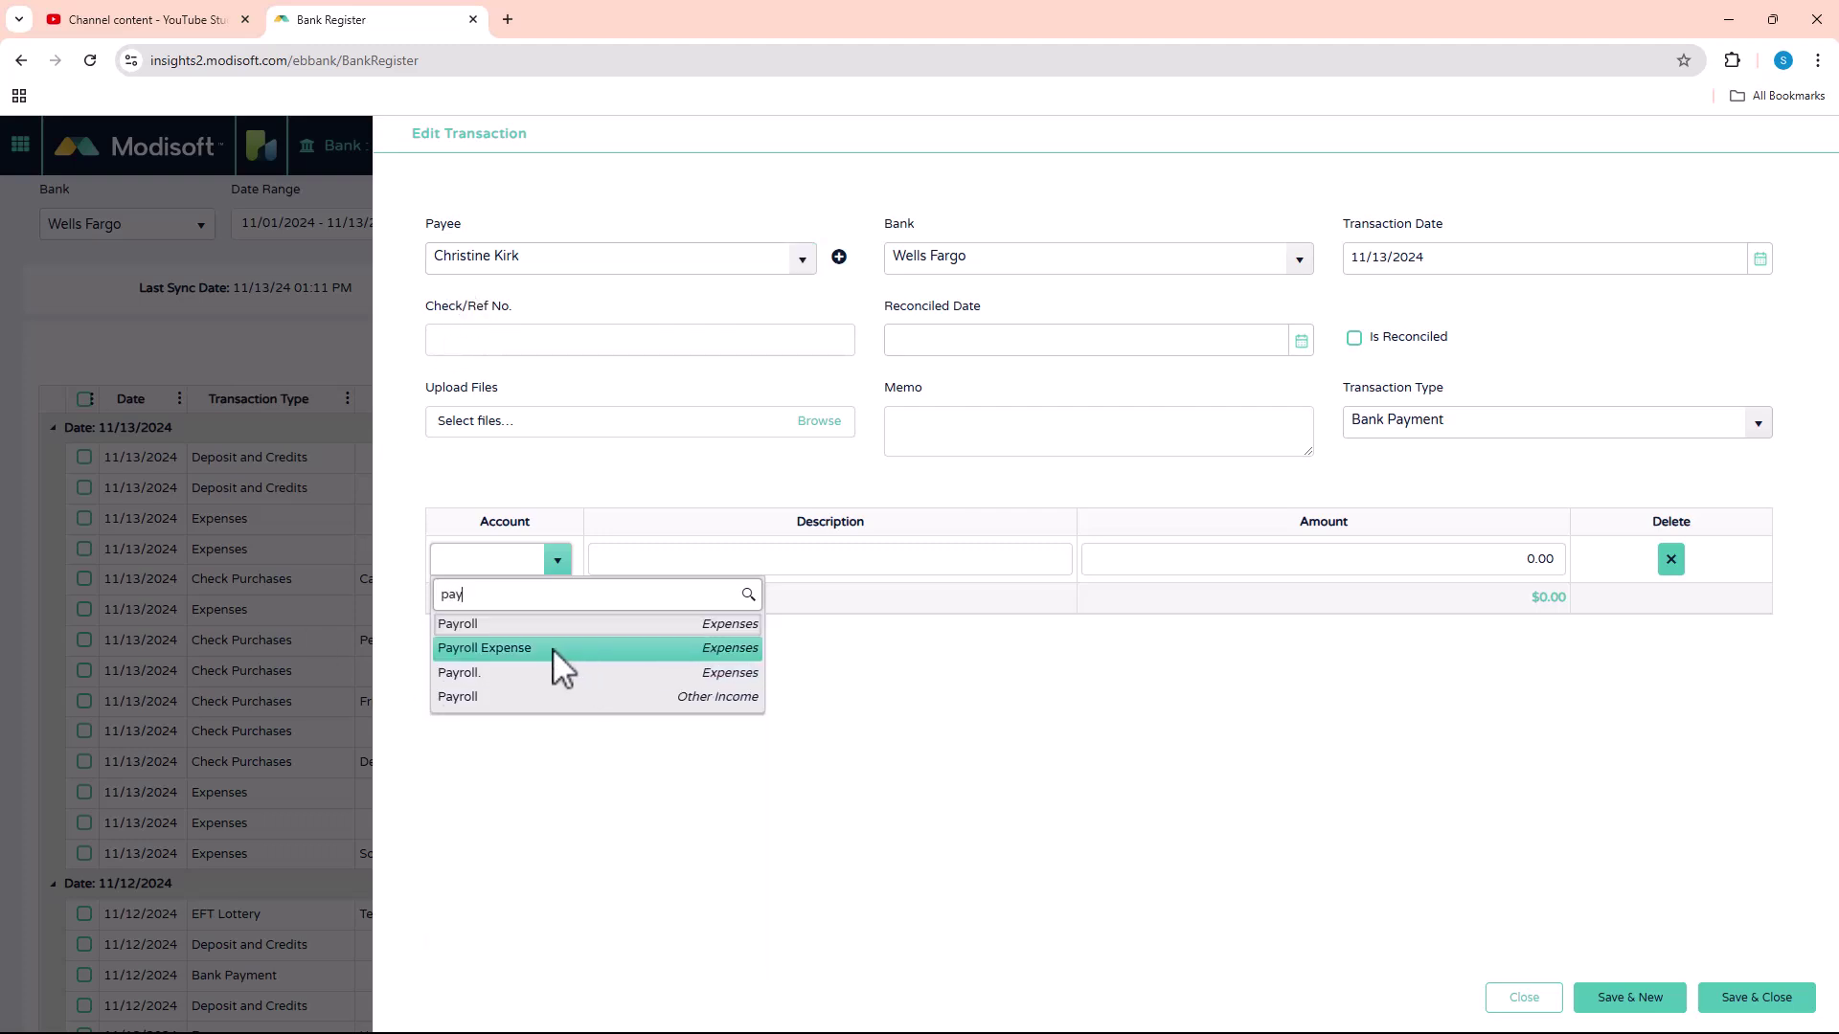
left_click(553, 648)
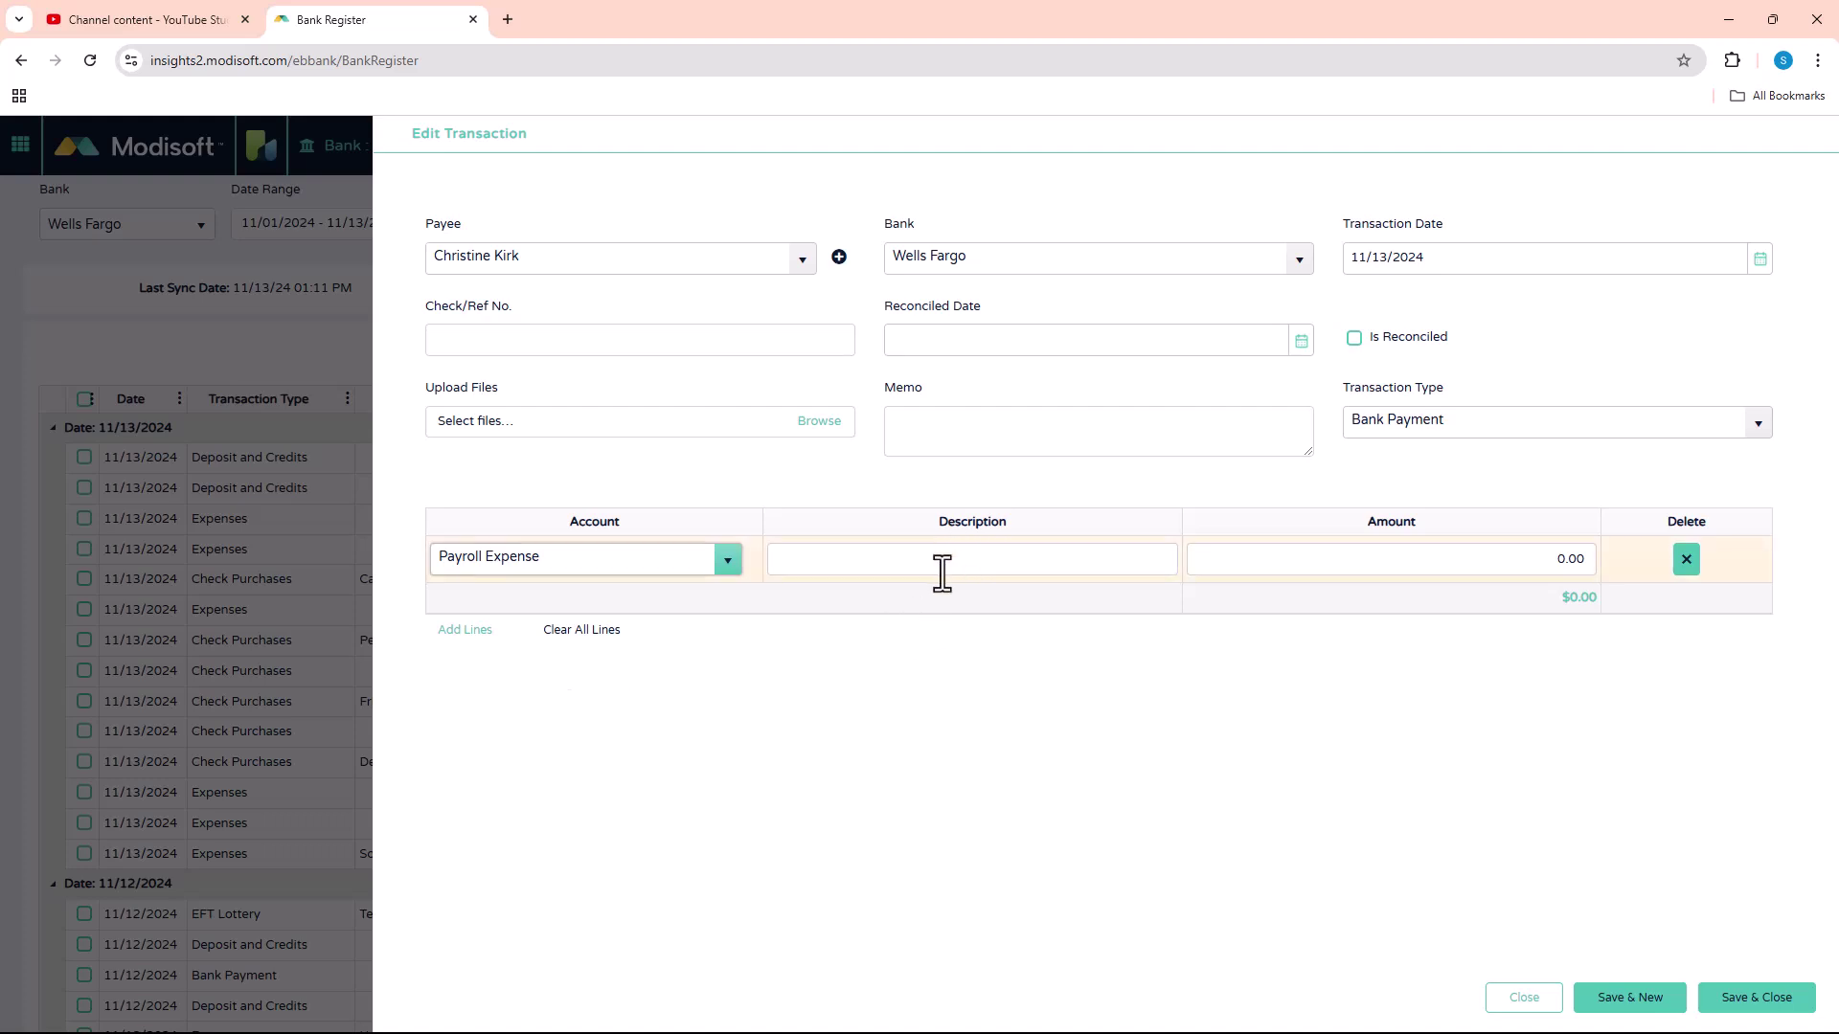
left_click(902, 565)
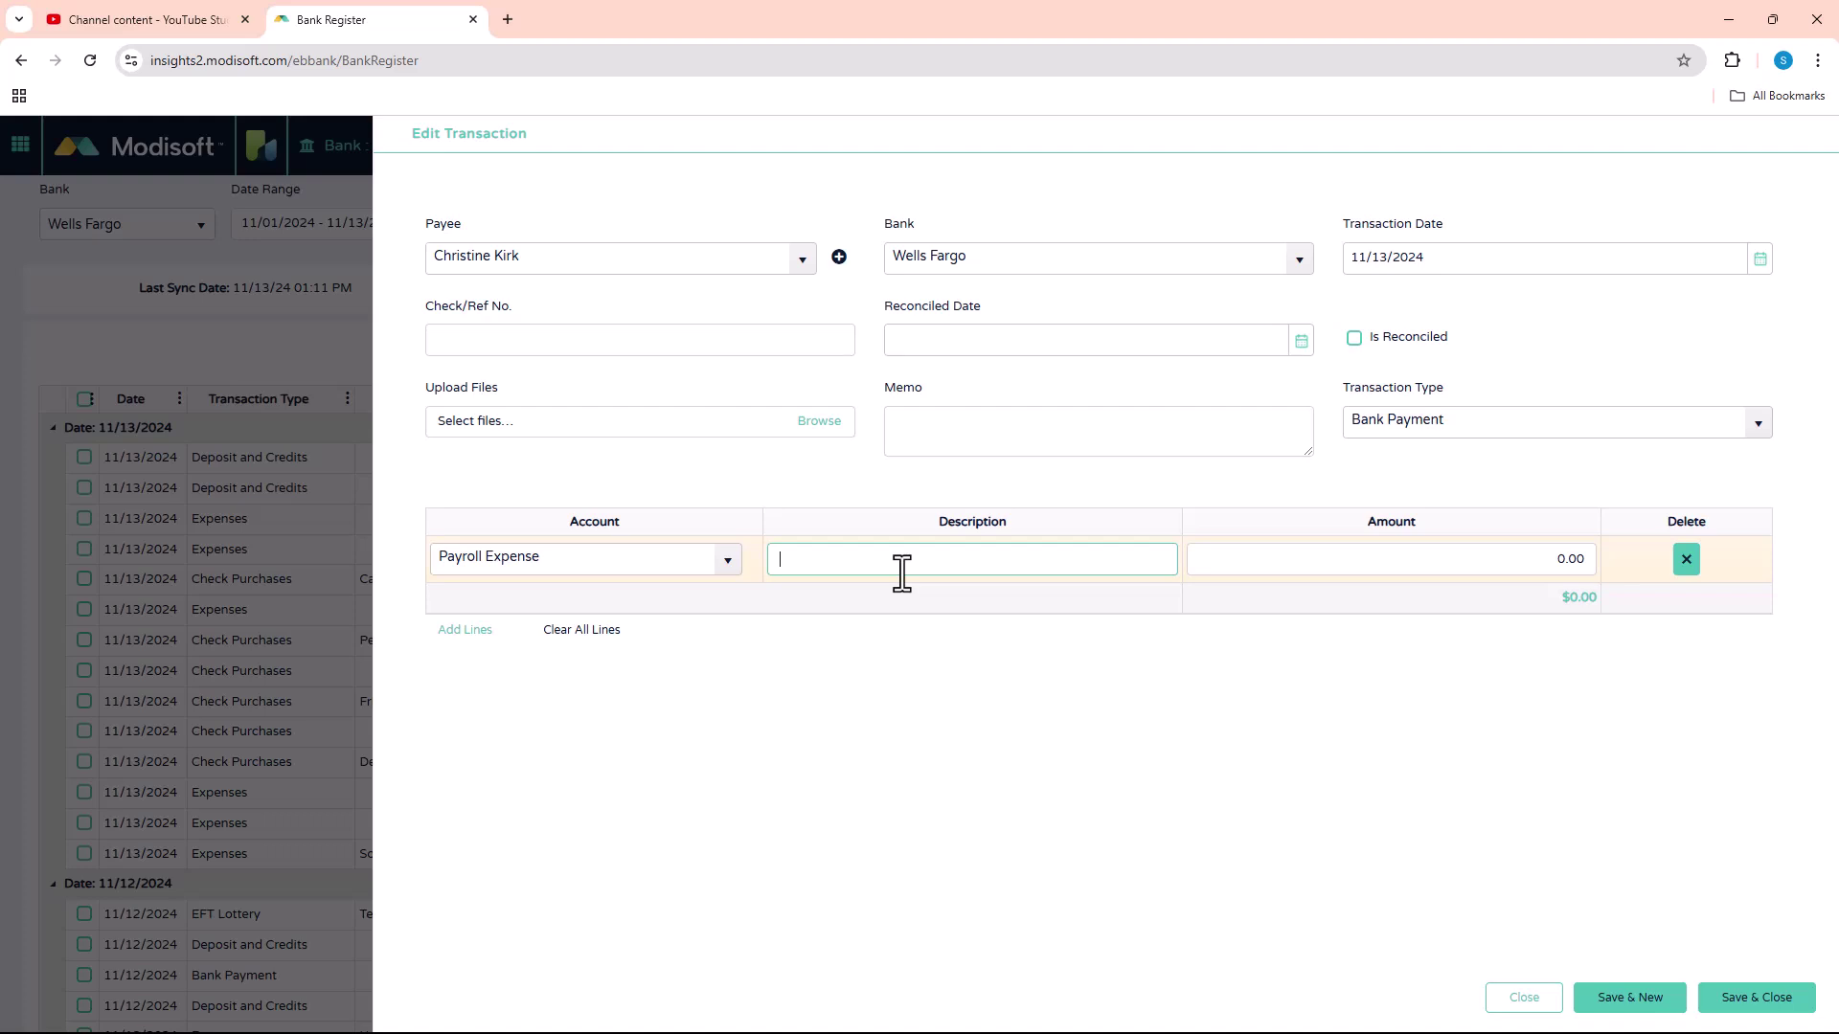
left_click(1396, 560)
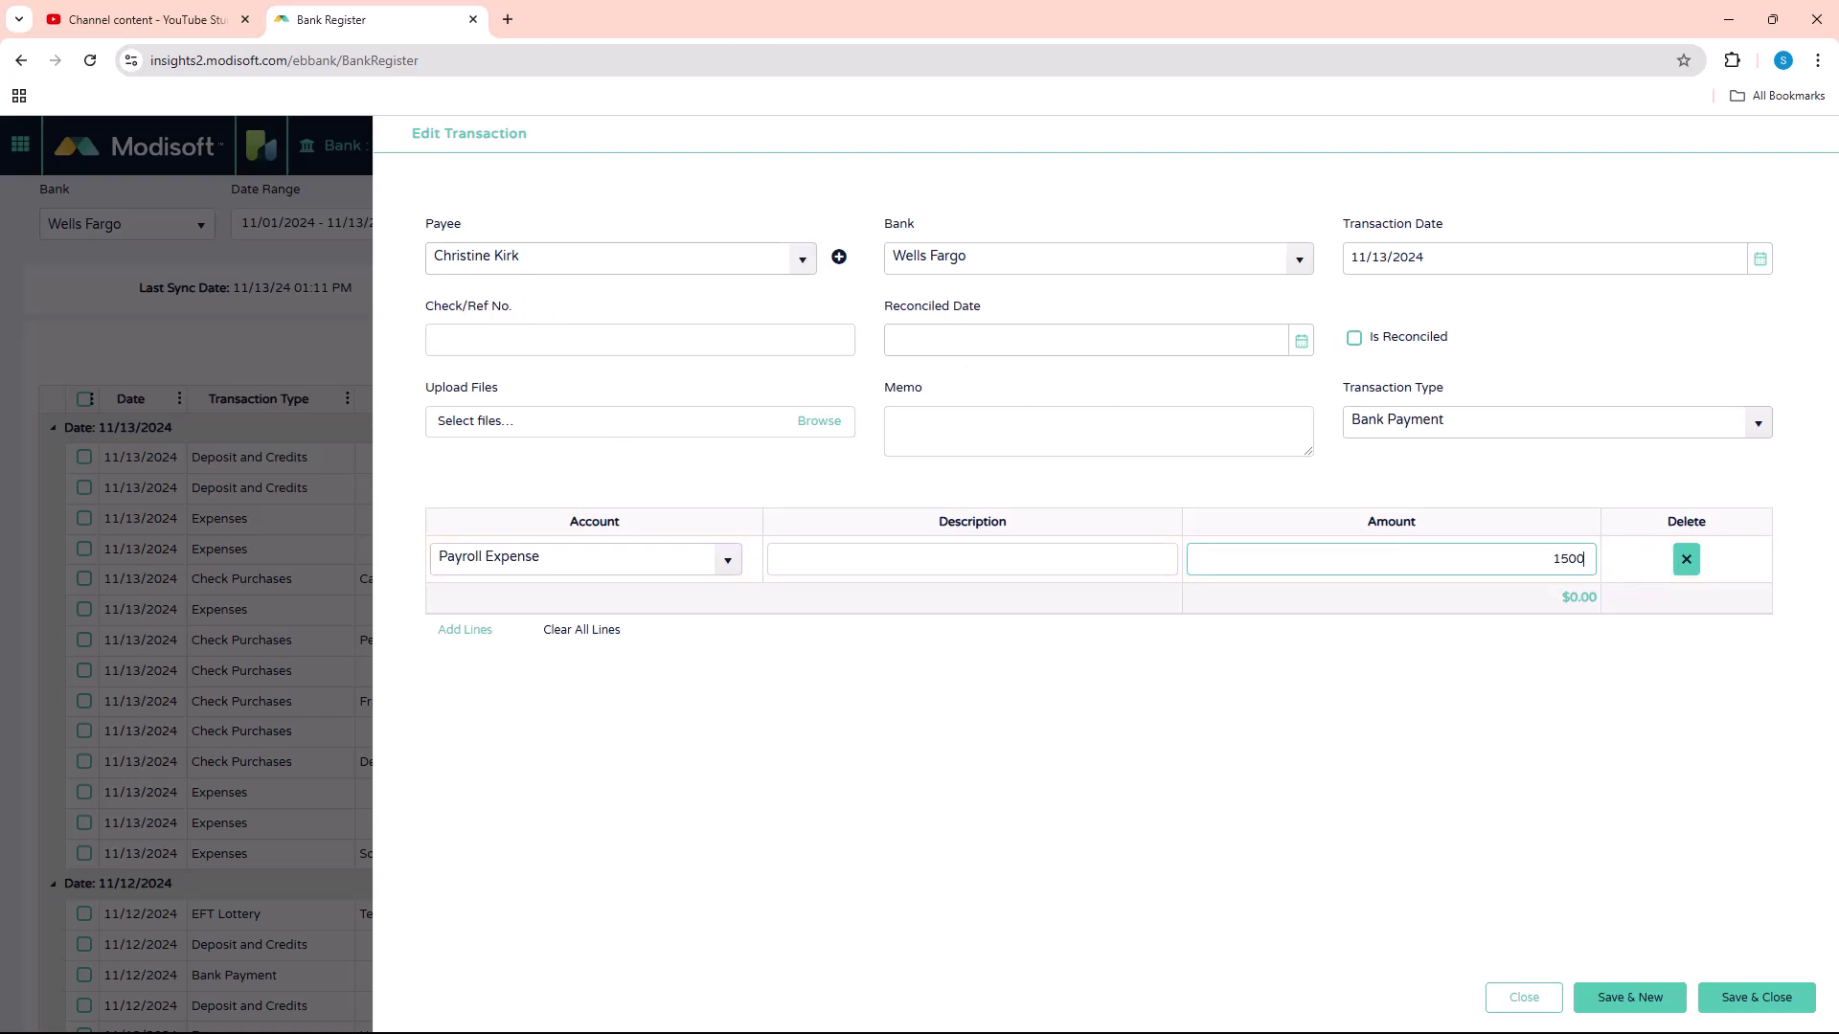
left_click(1760, 1002)
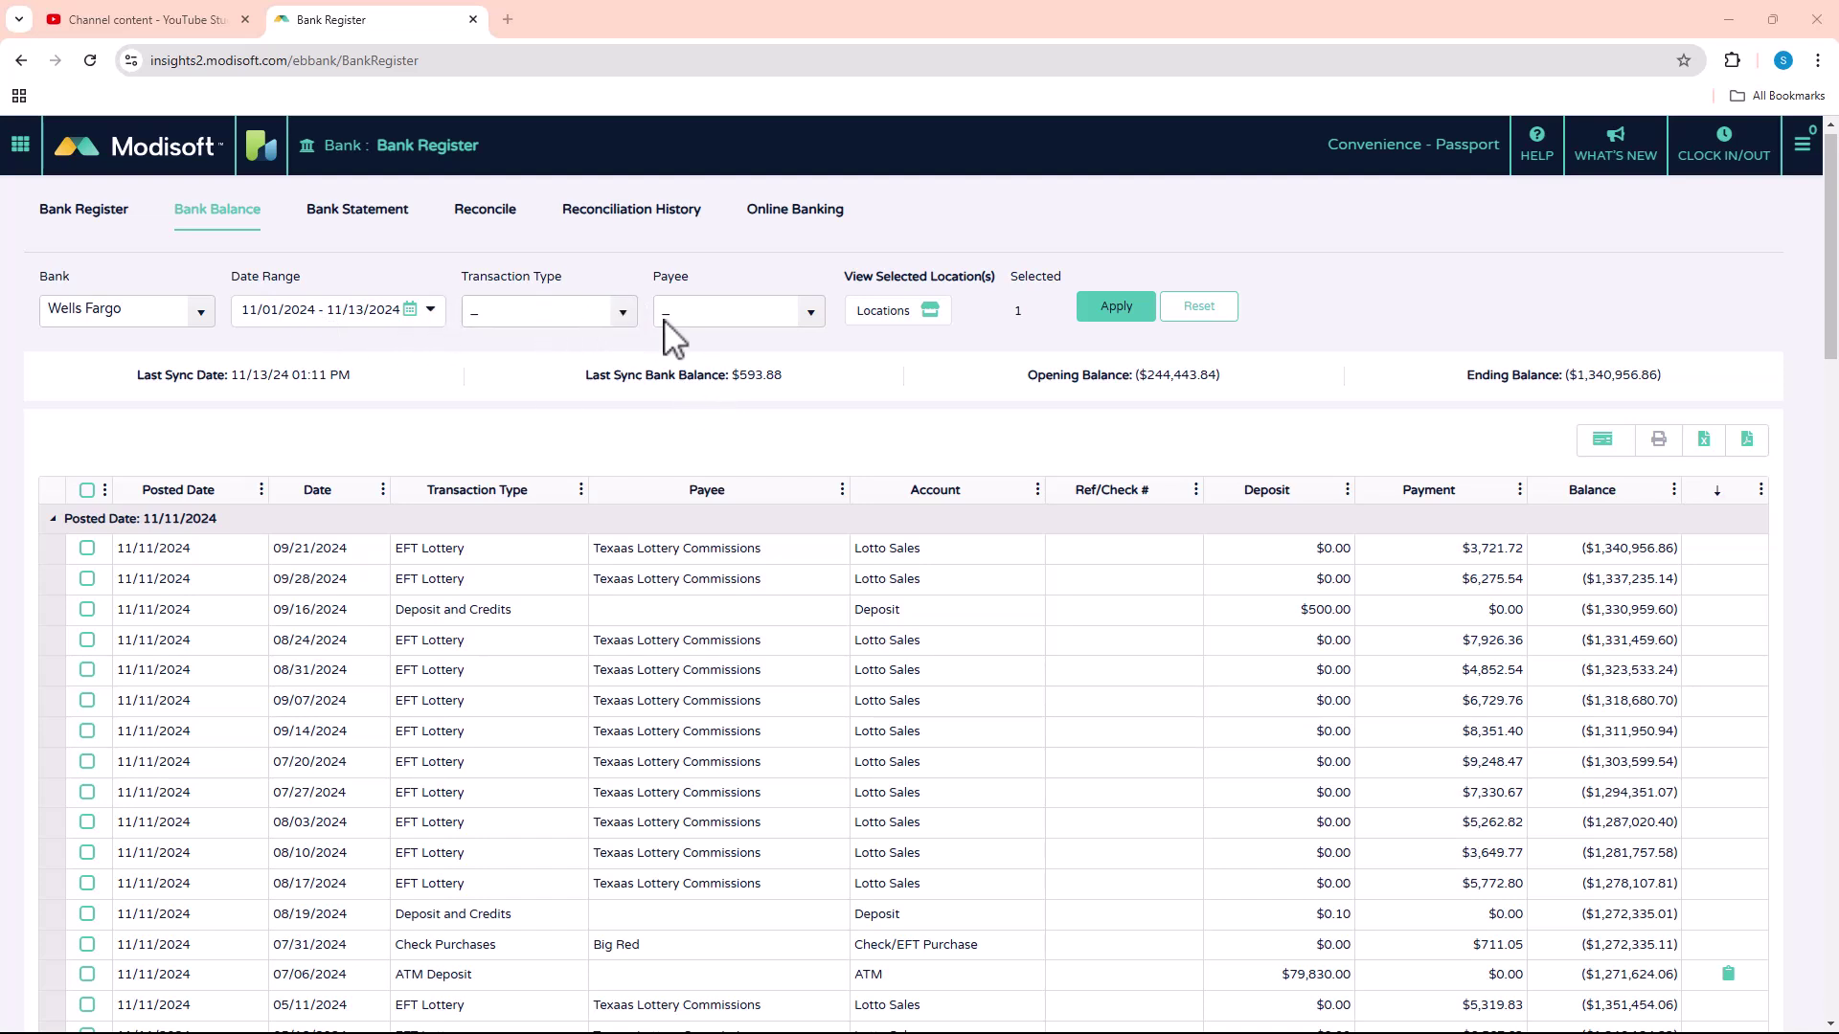
- Load the Bank Balance for Wells Fargo over 11/01/2024 - 11/13/2024 and review its posted transactions
left_click(1140, 311)
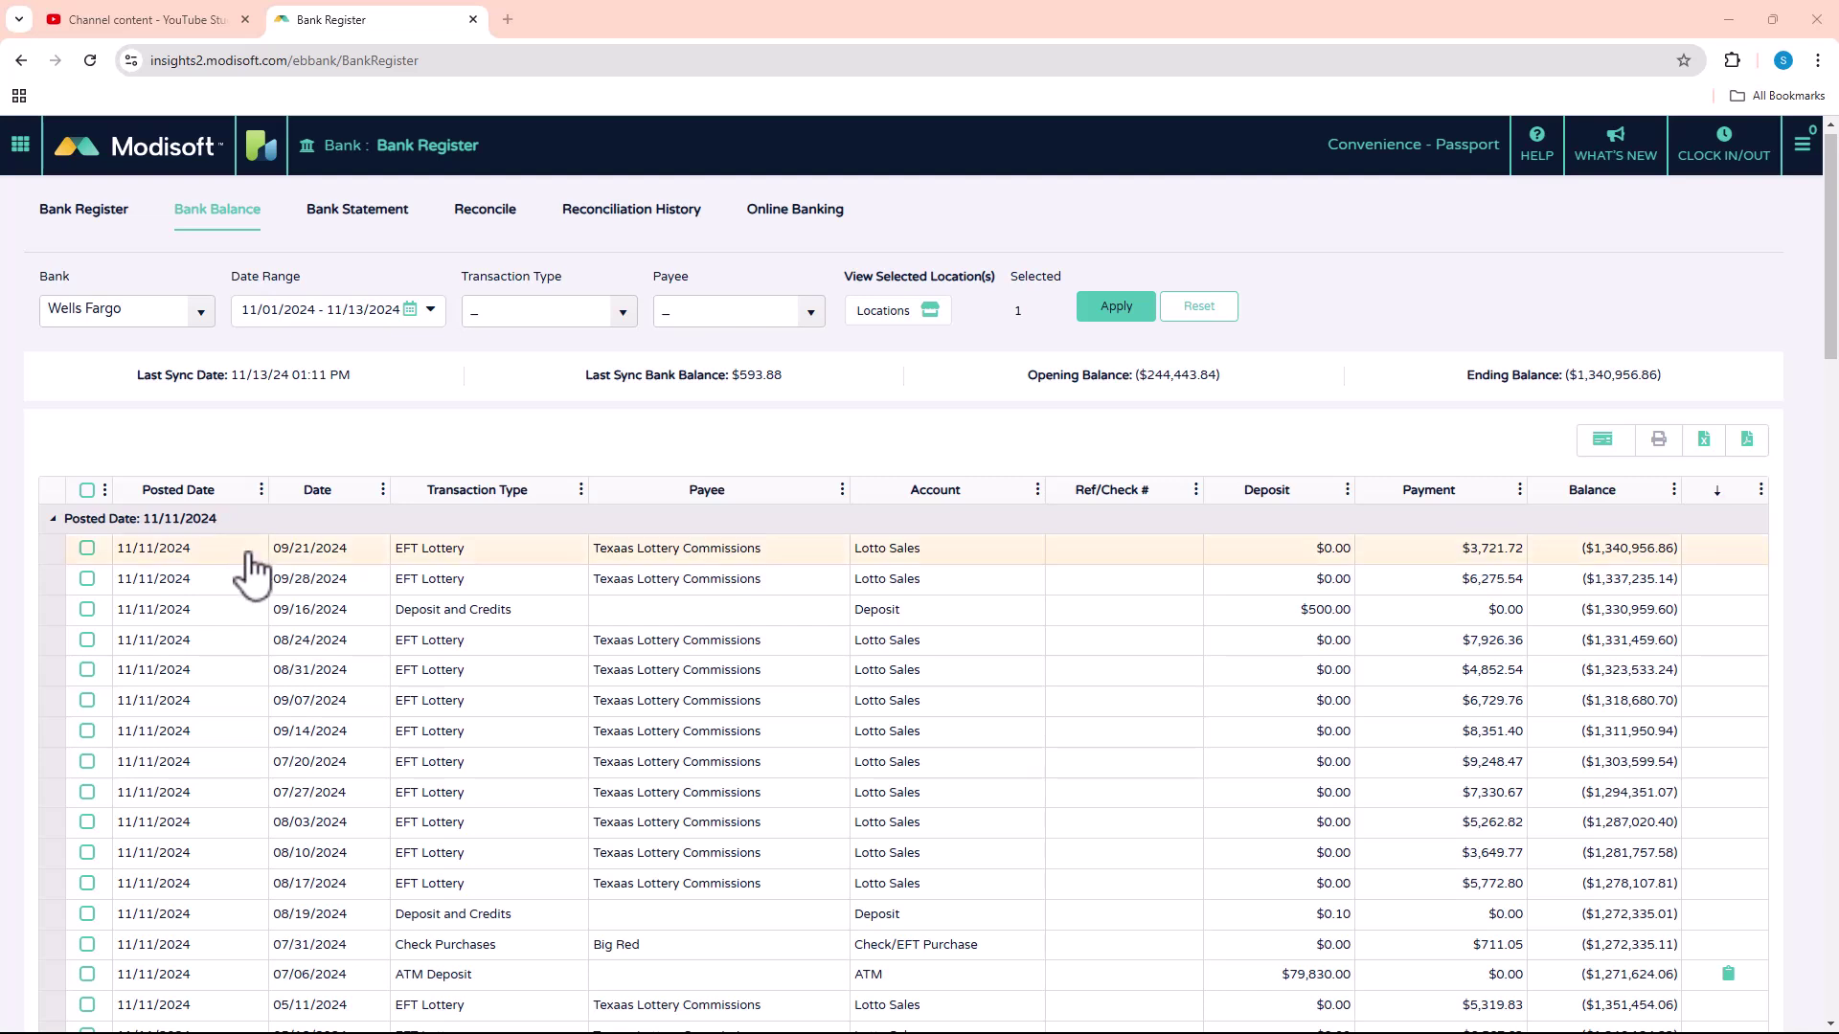
scroll(227, 579, "down", 1)
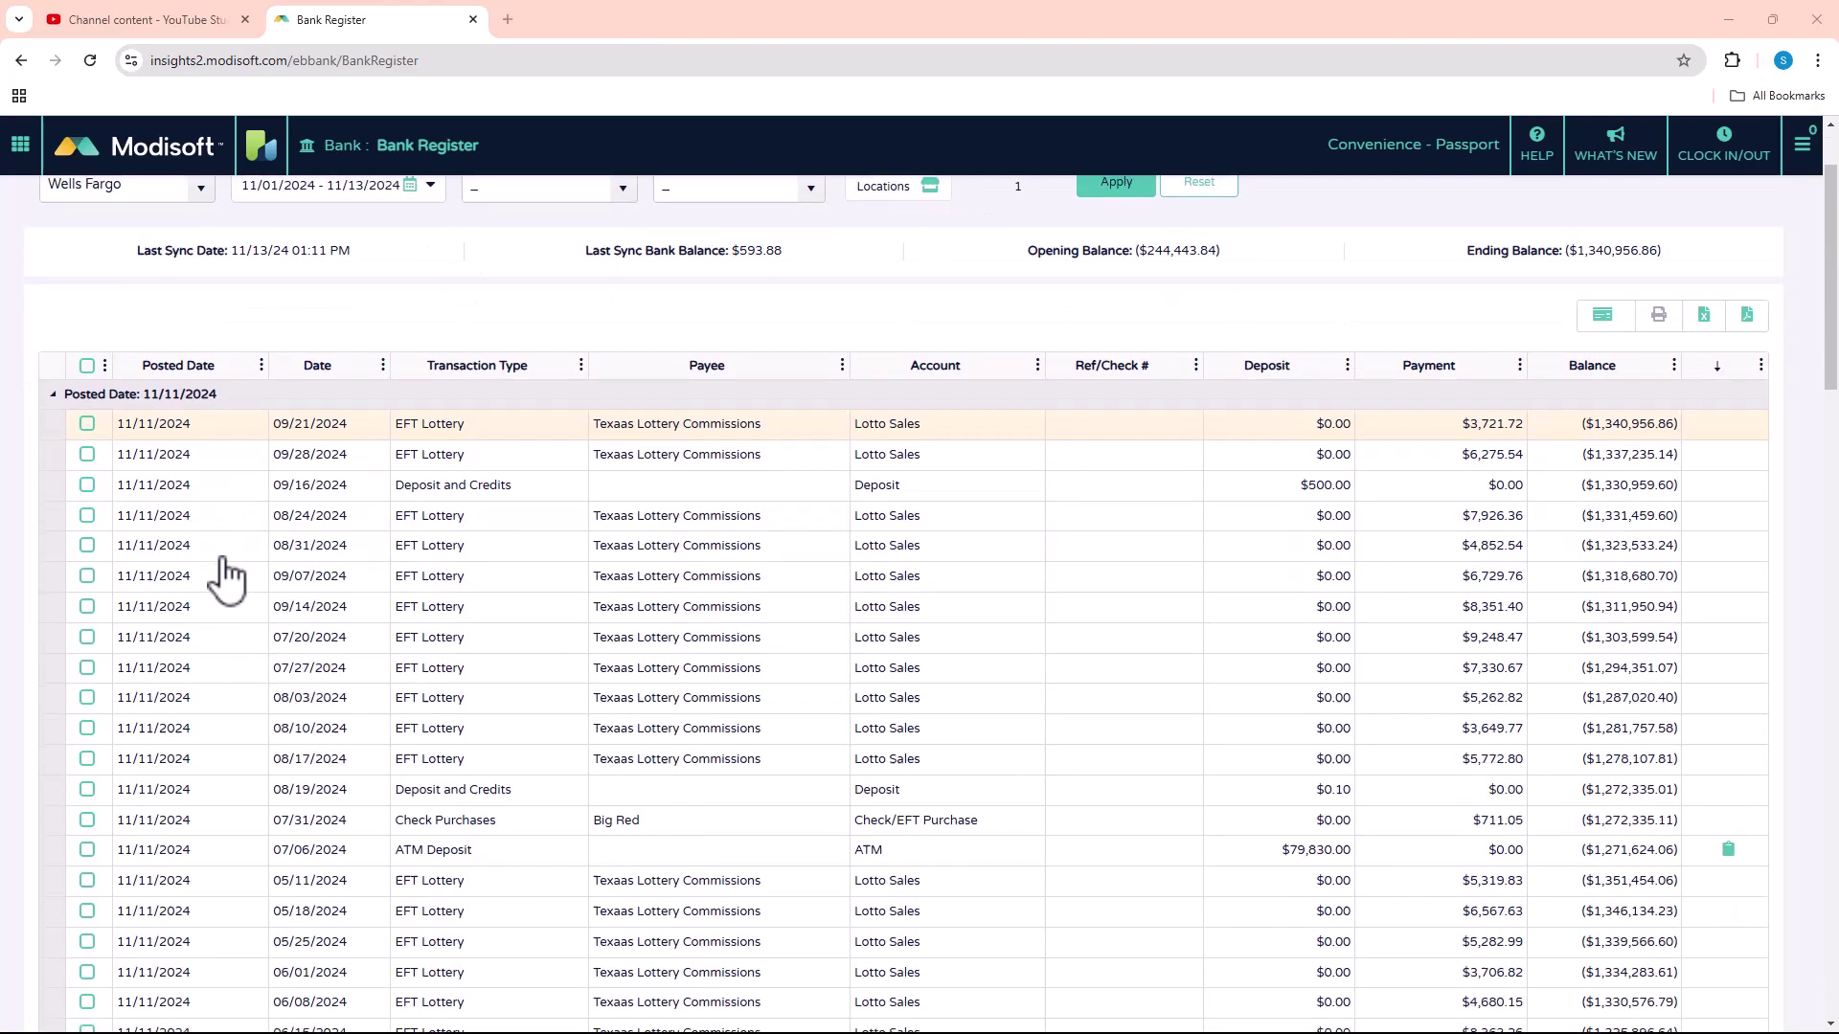
scroll(227, 579, "down", 10)
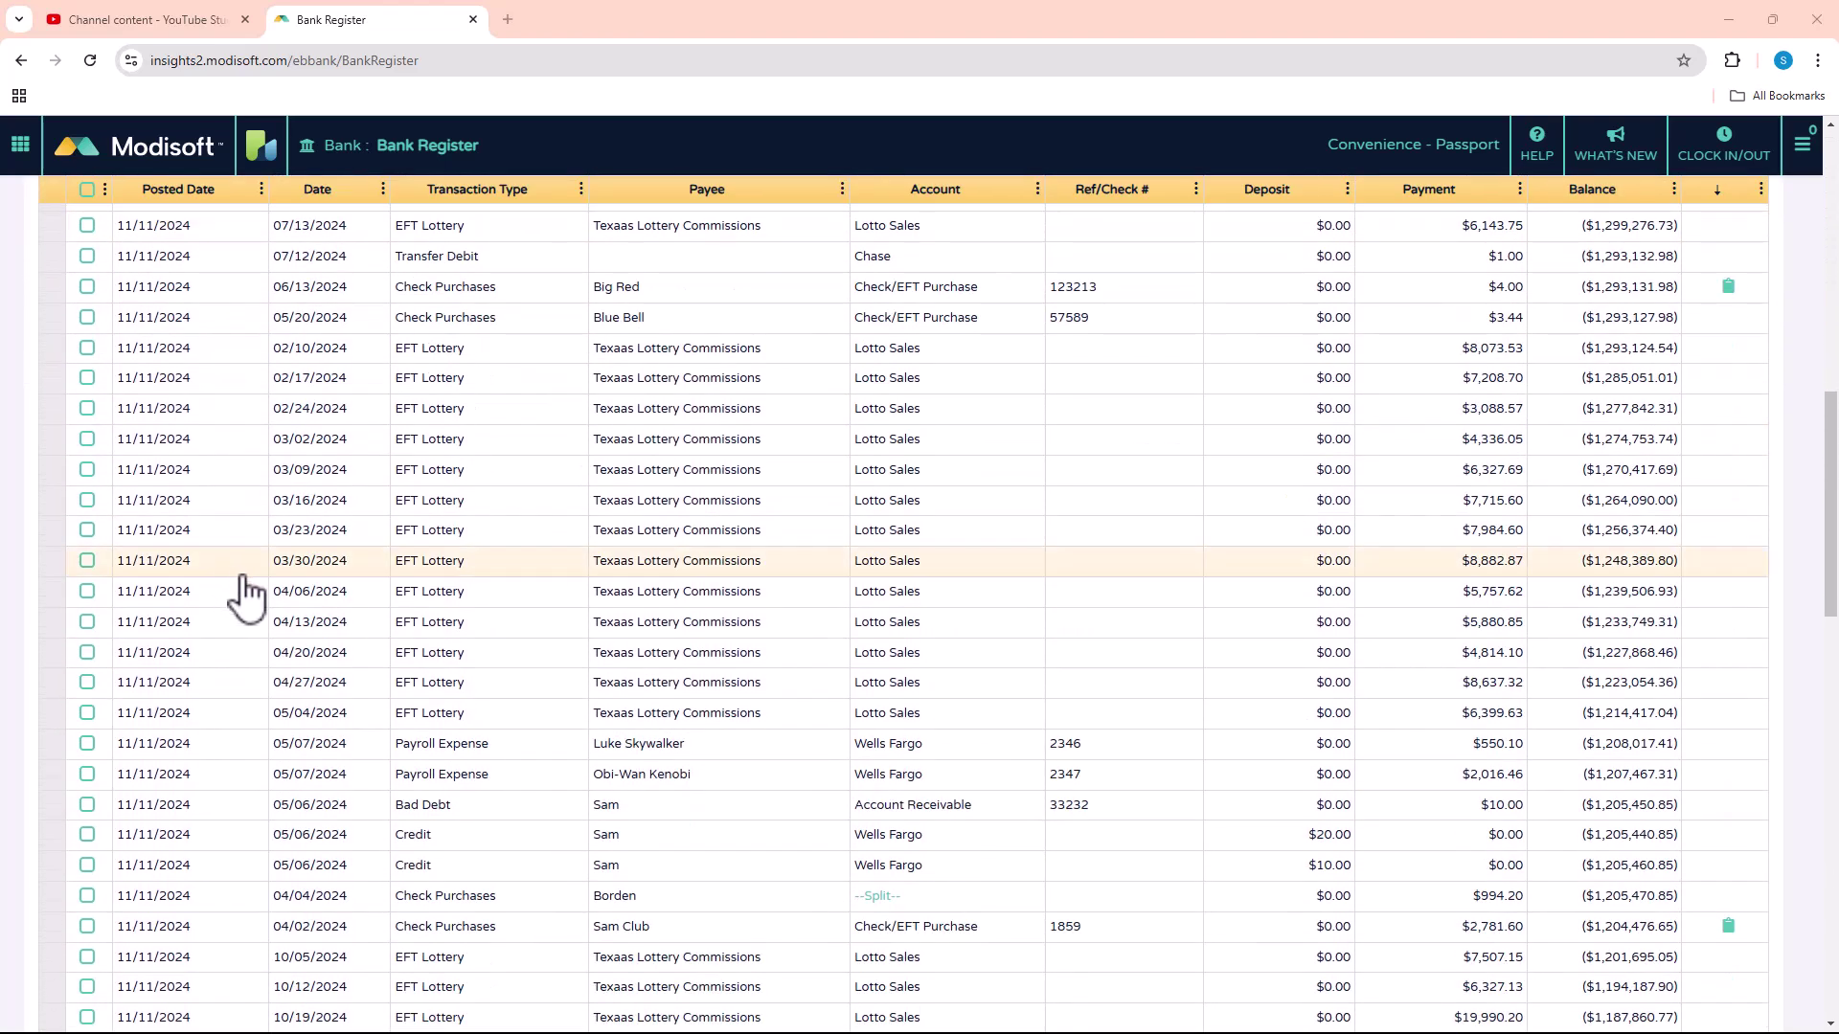
scroll(192, 613, "up", 3)
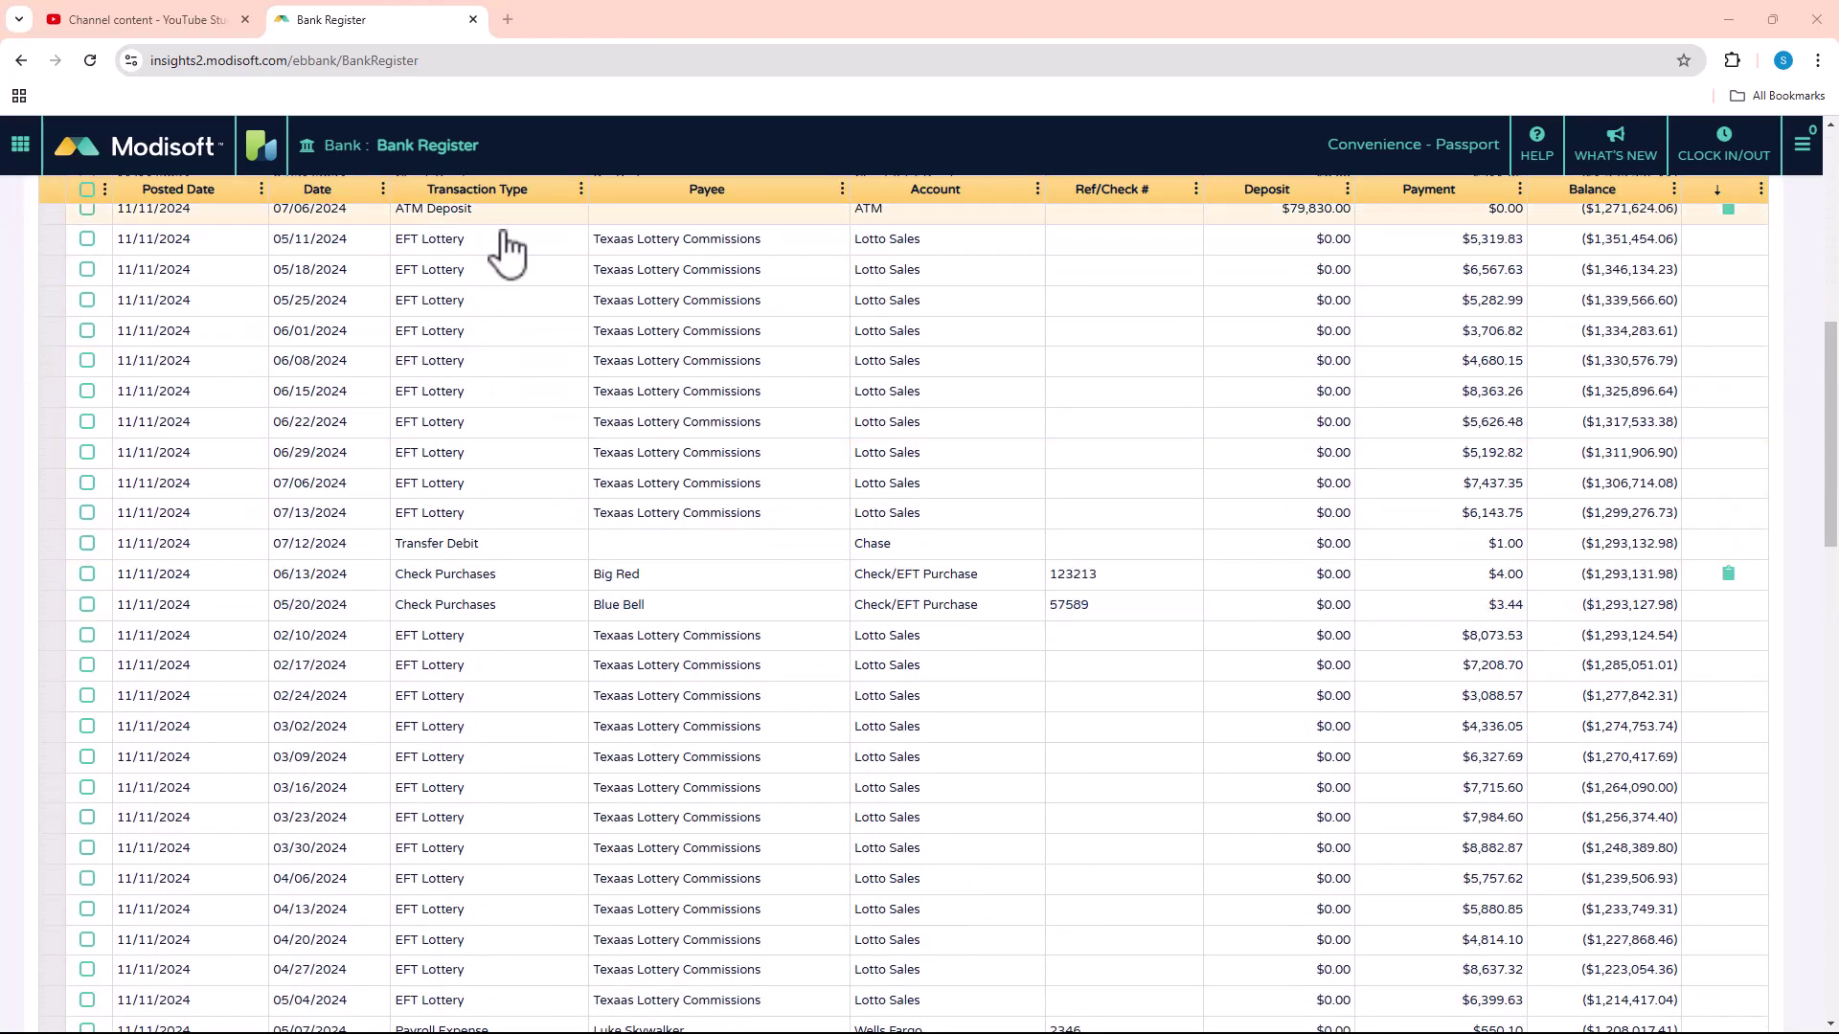
left_click_drag(1832, 352, 1832, 856)
scroll(957, 575, "up", 20)
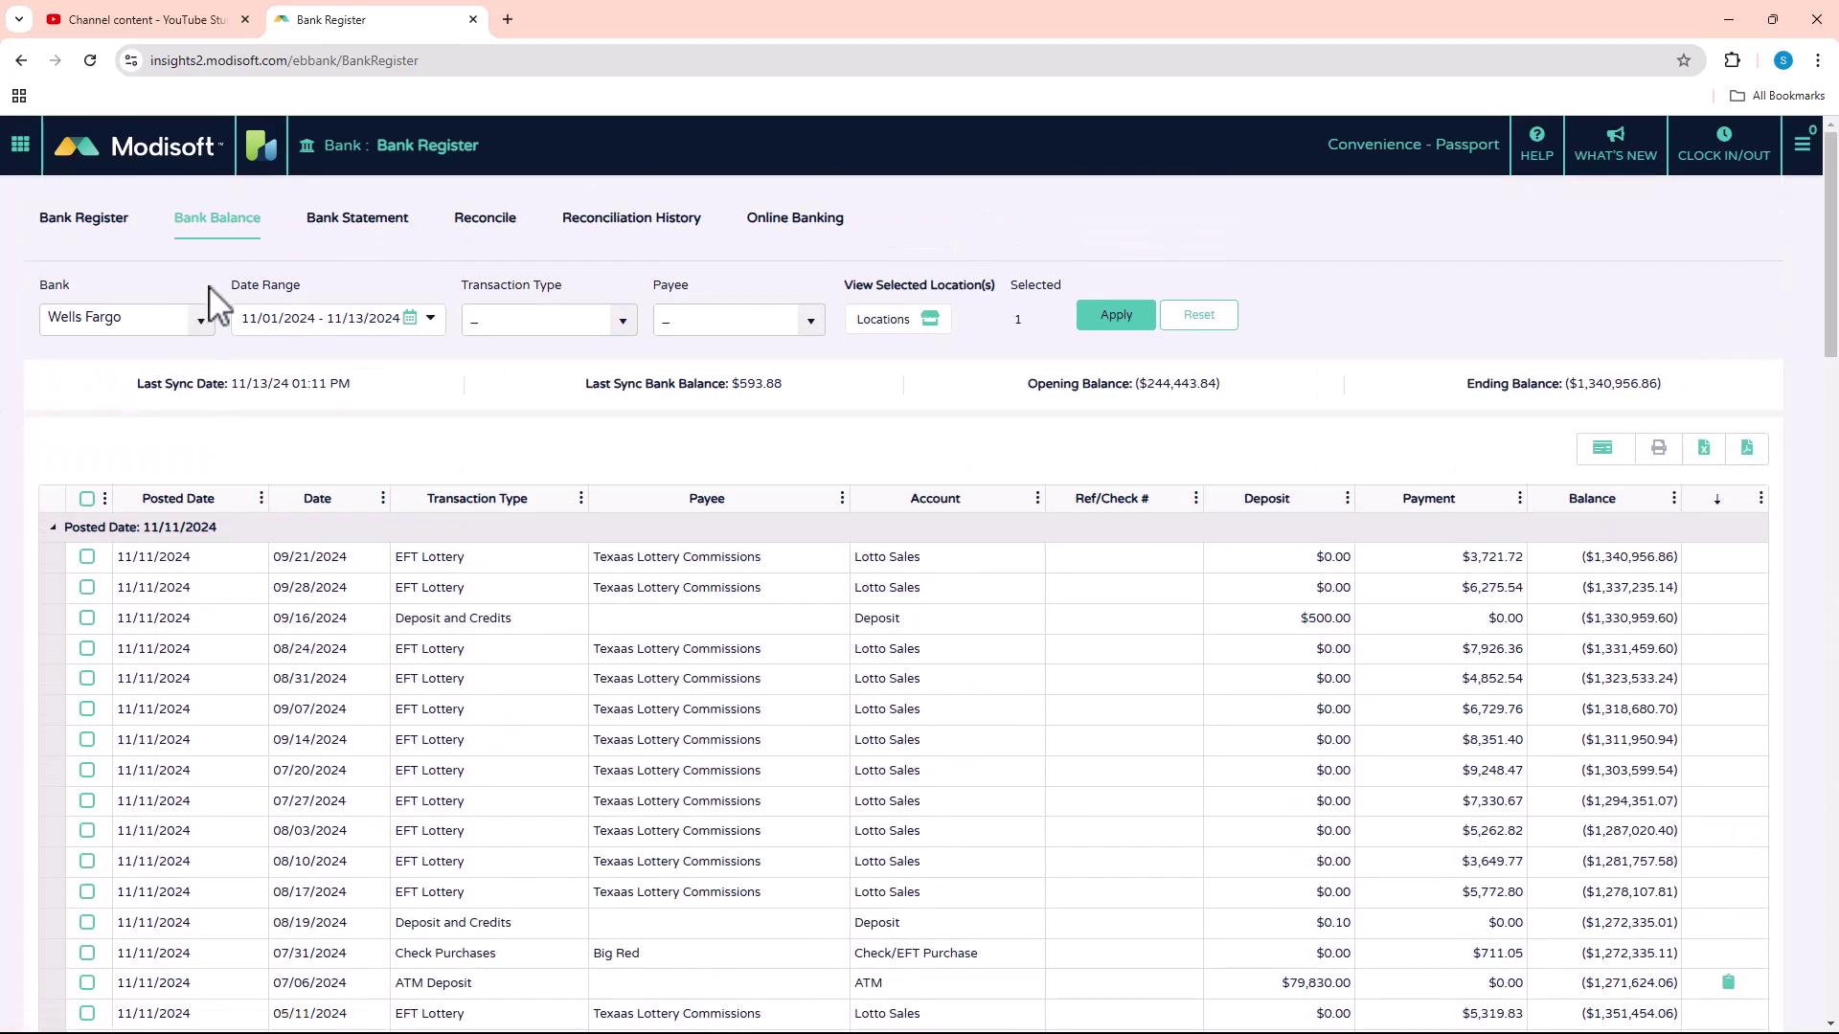
- Load the Wells Fargo Bank Statement for 11/01/2024 - 11/13/2024 and review its deposits and withdrawals
left_click(351, 222)
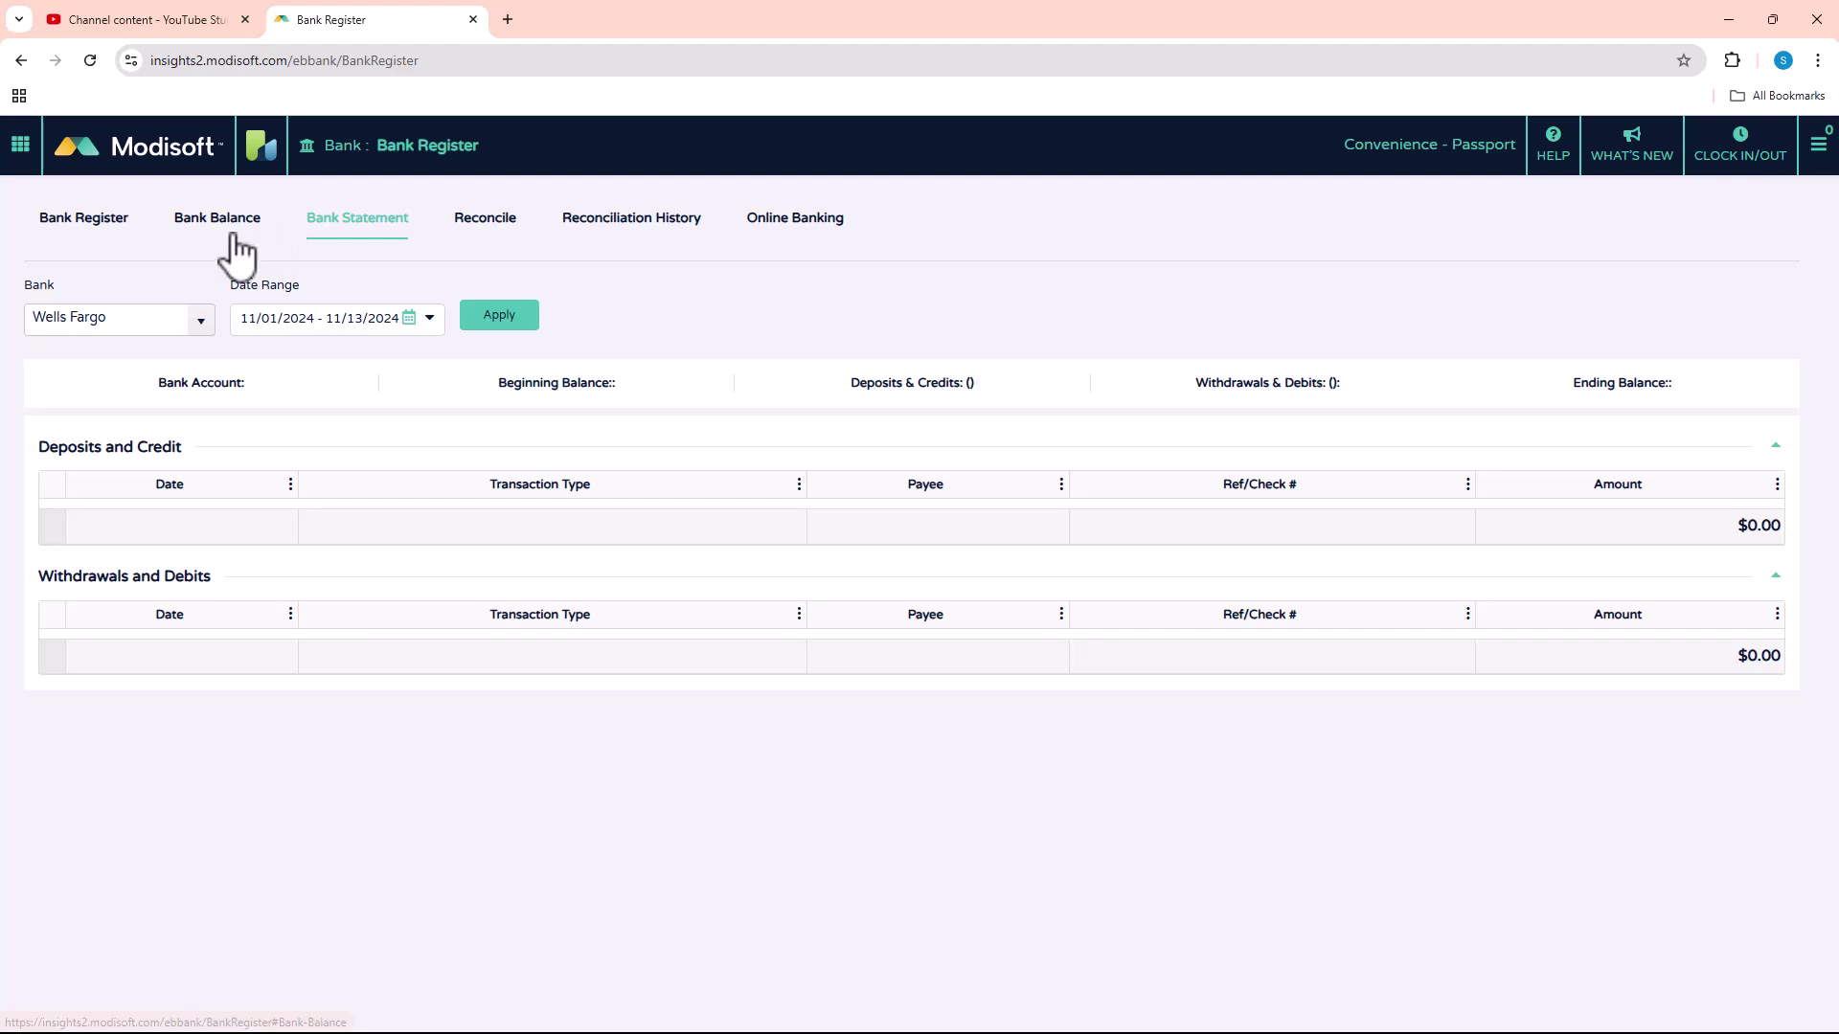
left_click(493, 322)
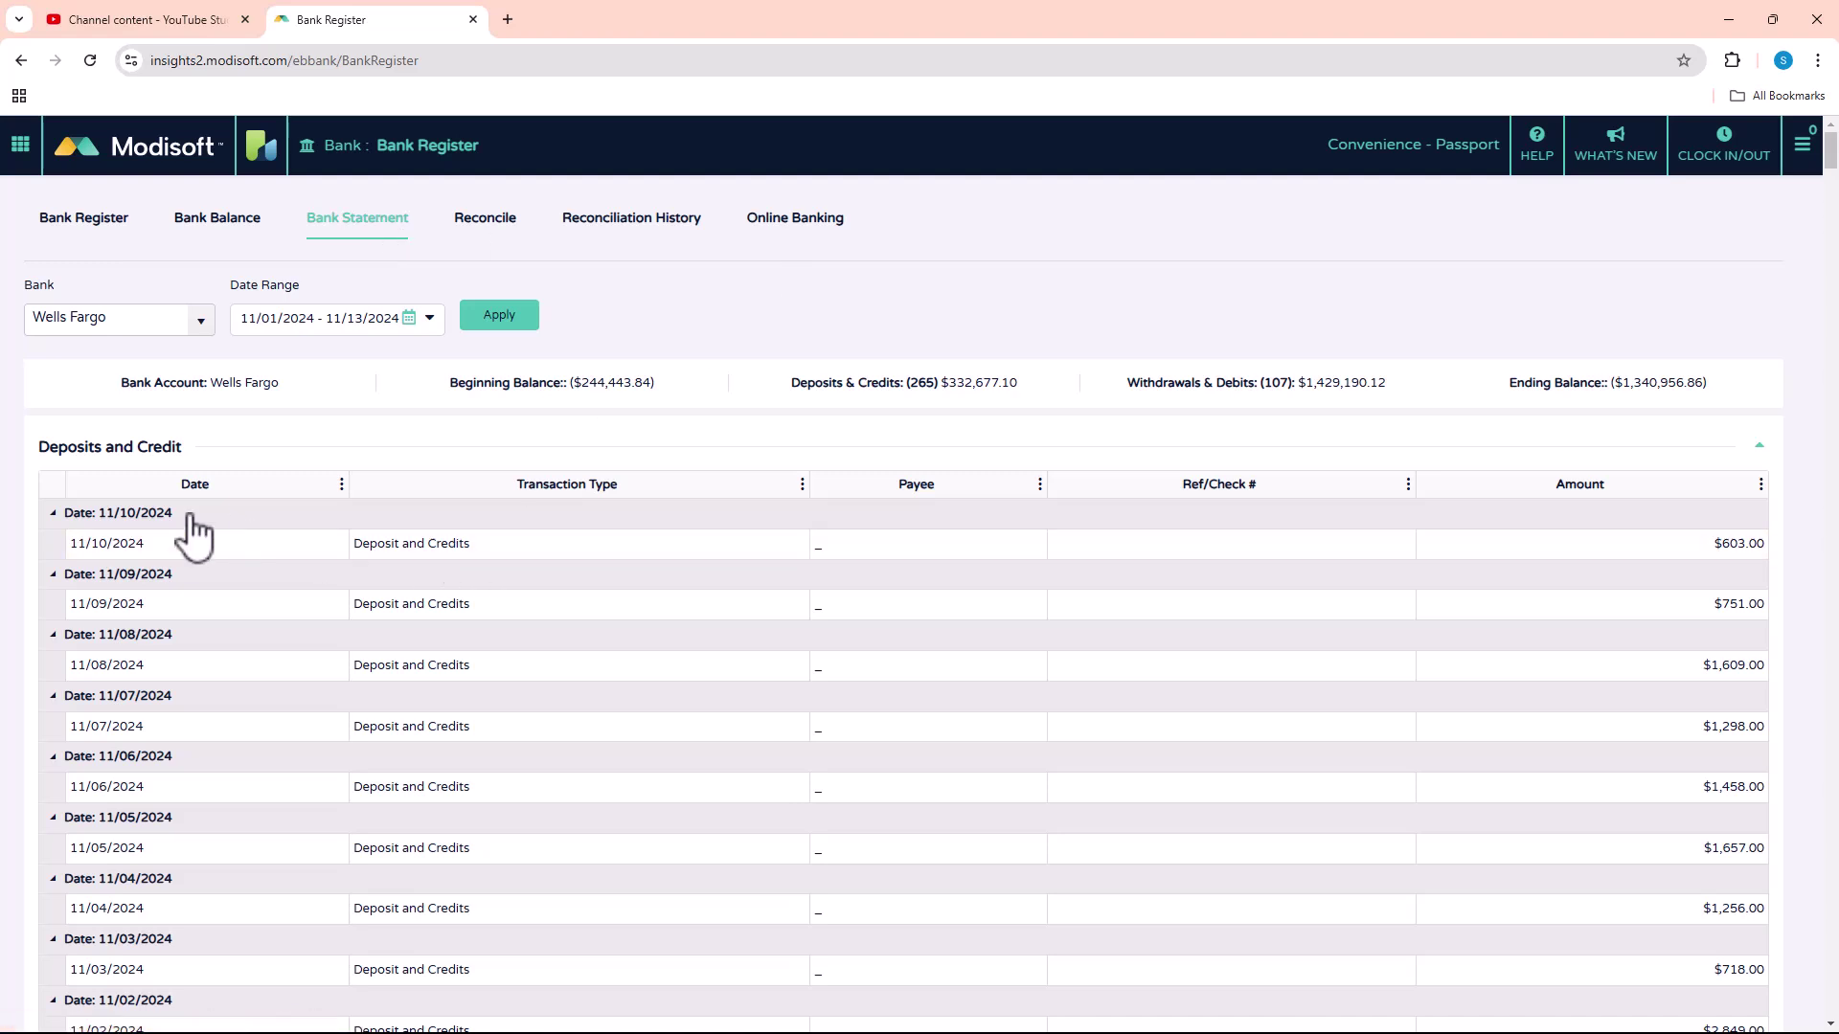
scroll(188, 464, "down", 6)
left_click_drag(1830, 158, 1830, 762)
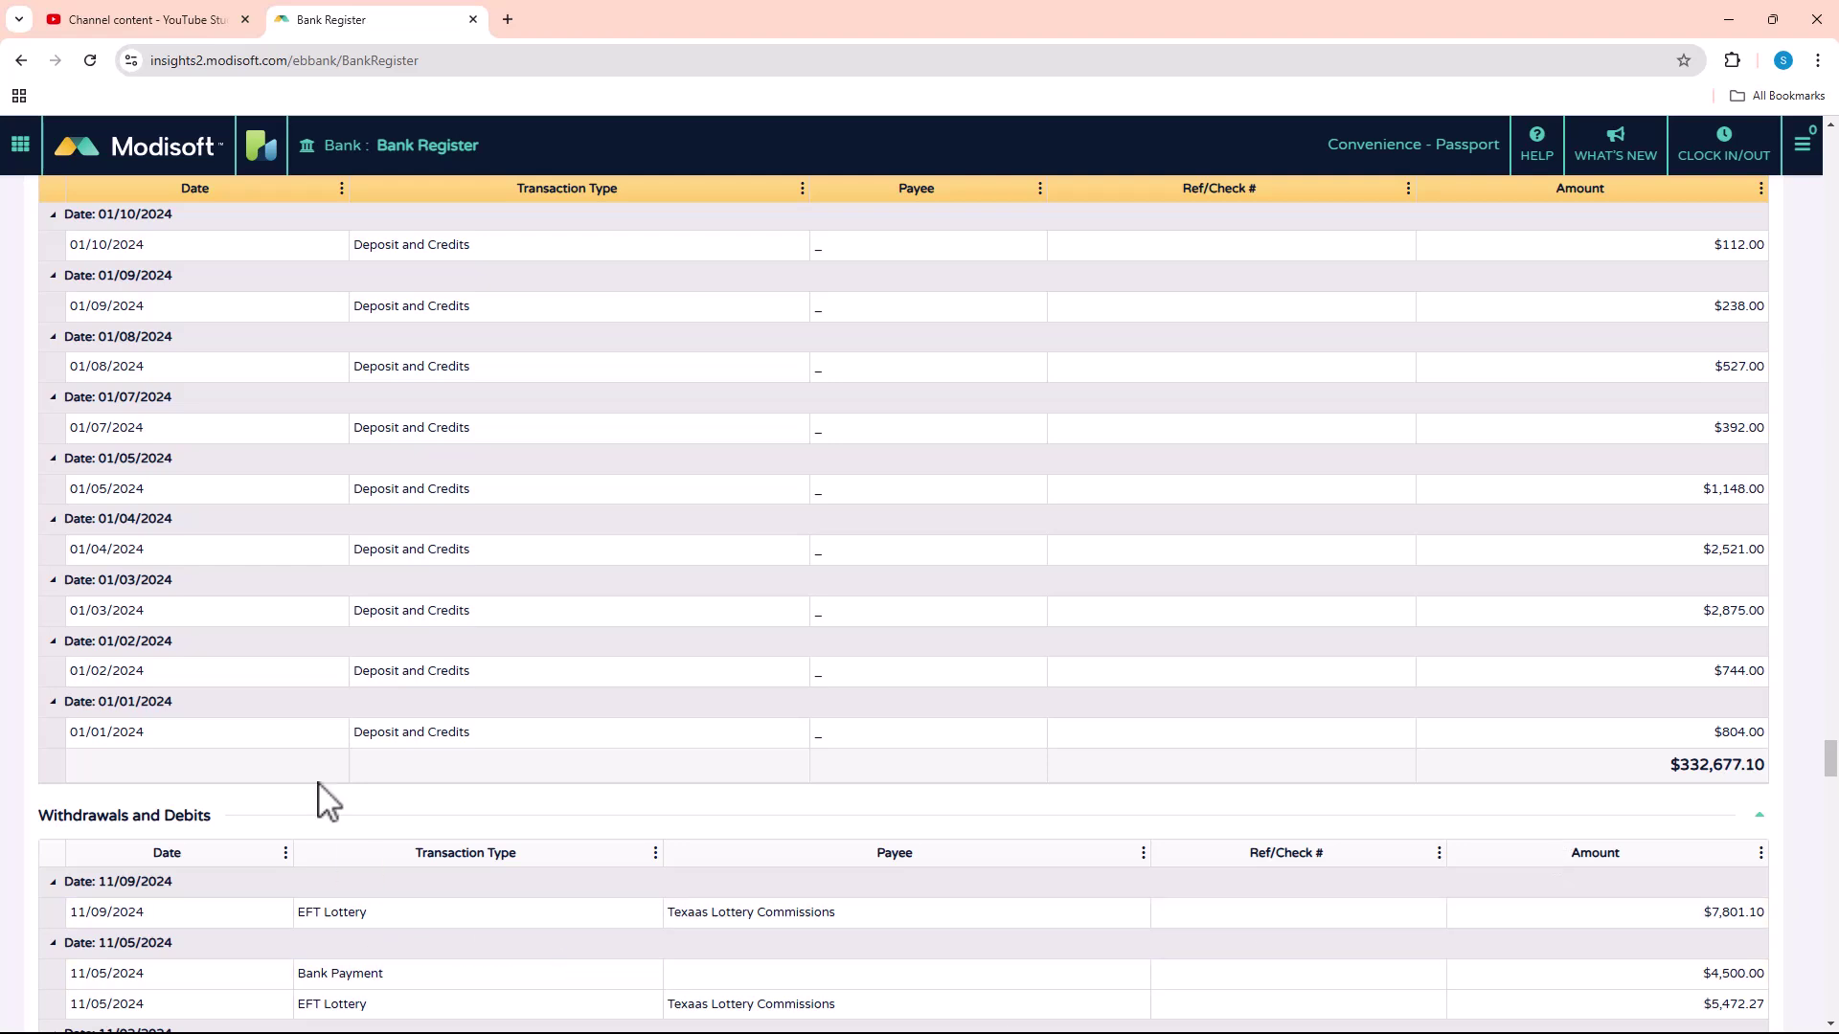
scroll(108, 823, "down", 2)
scroll(138, 640, "down", 4)
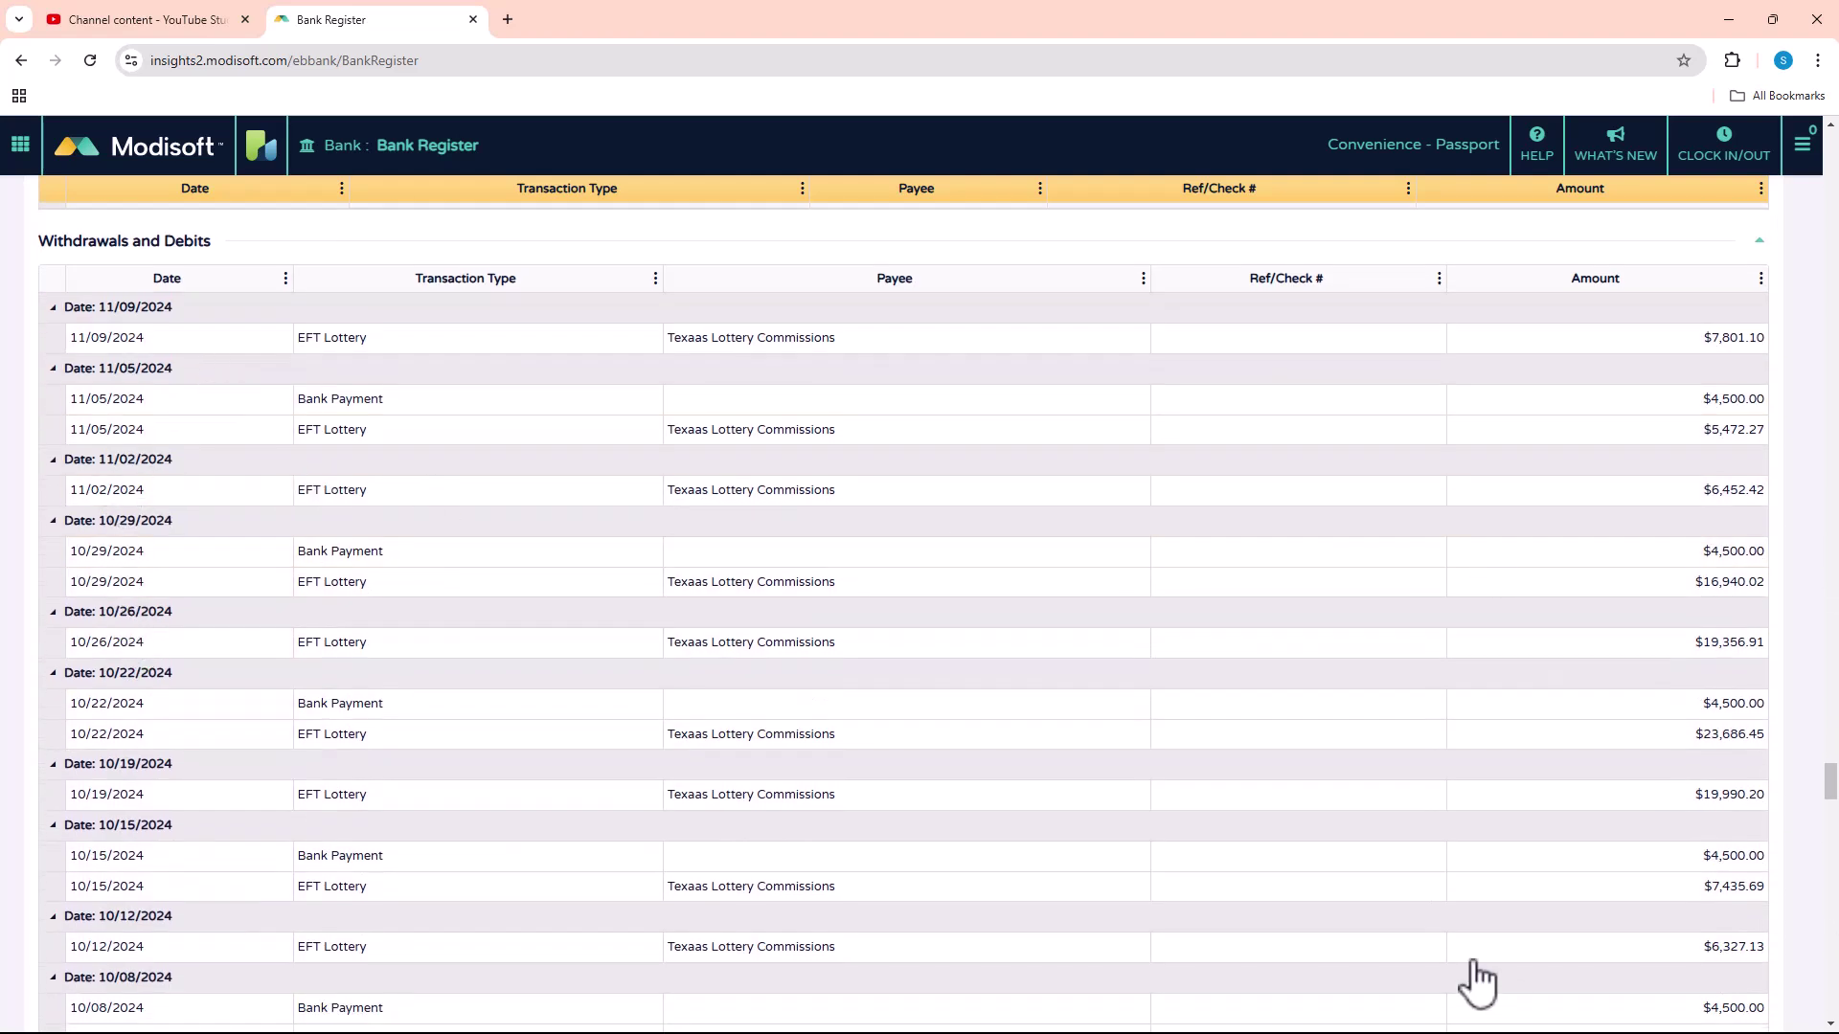
- Start a reconciliation for Wells Fargo with ending statement date 10/31/2024 and an ending bank balance of 1200000
left_click_drag(1827, 776, 172, 336)
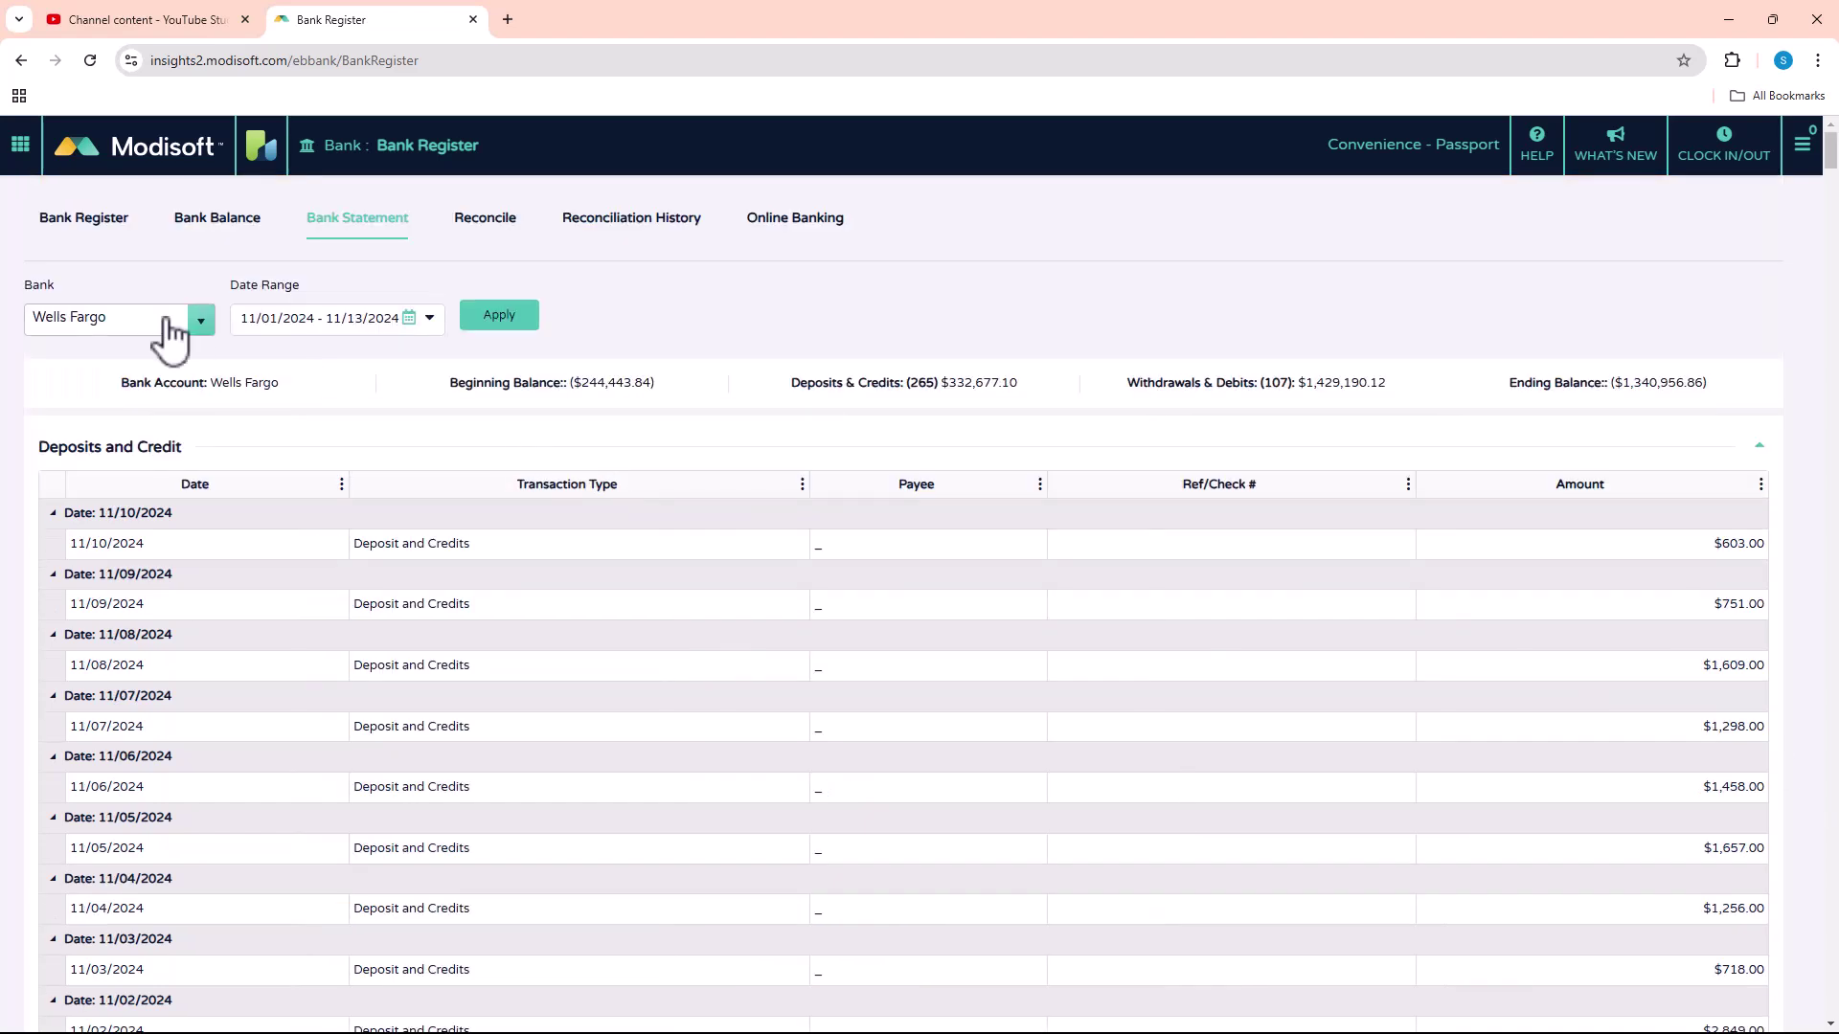
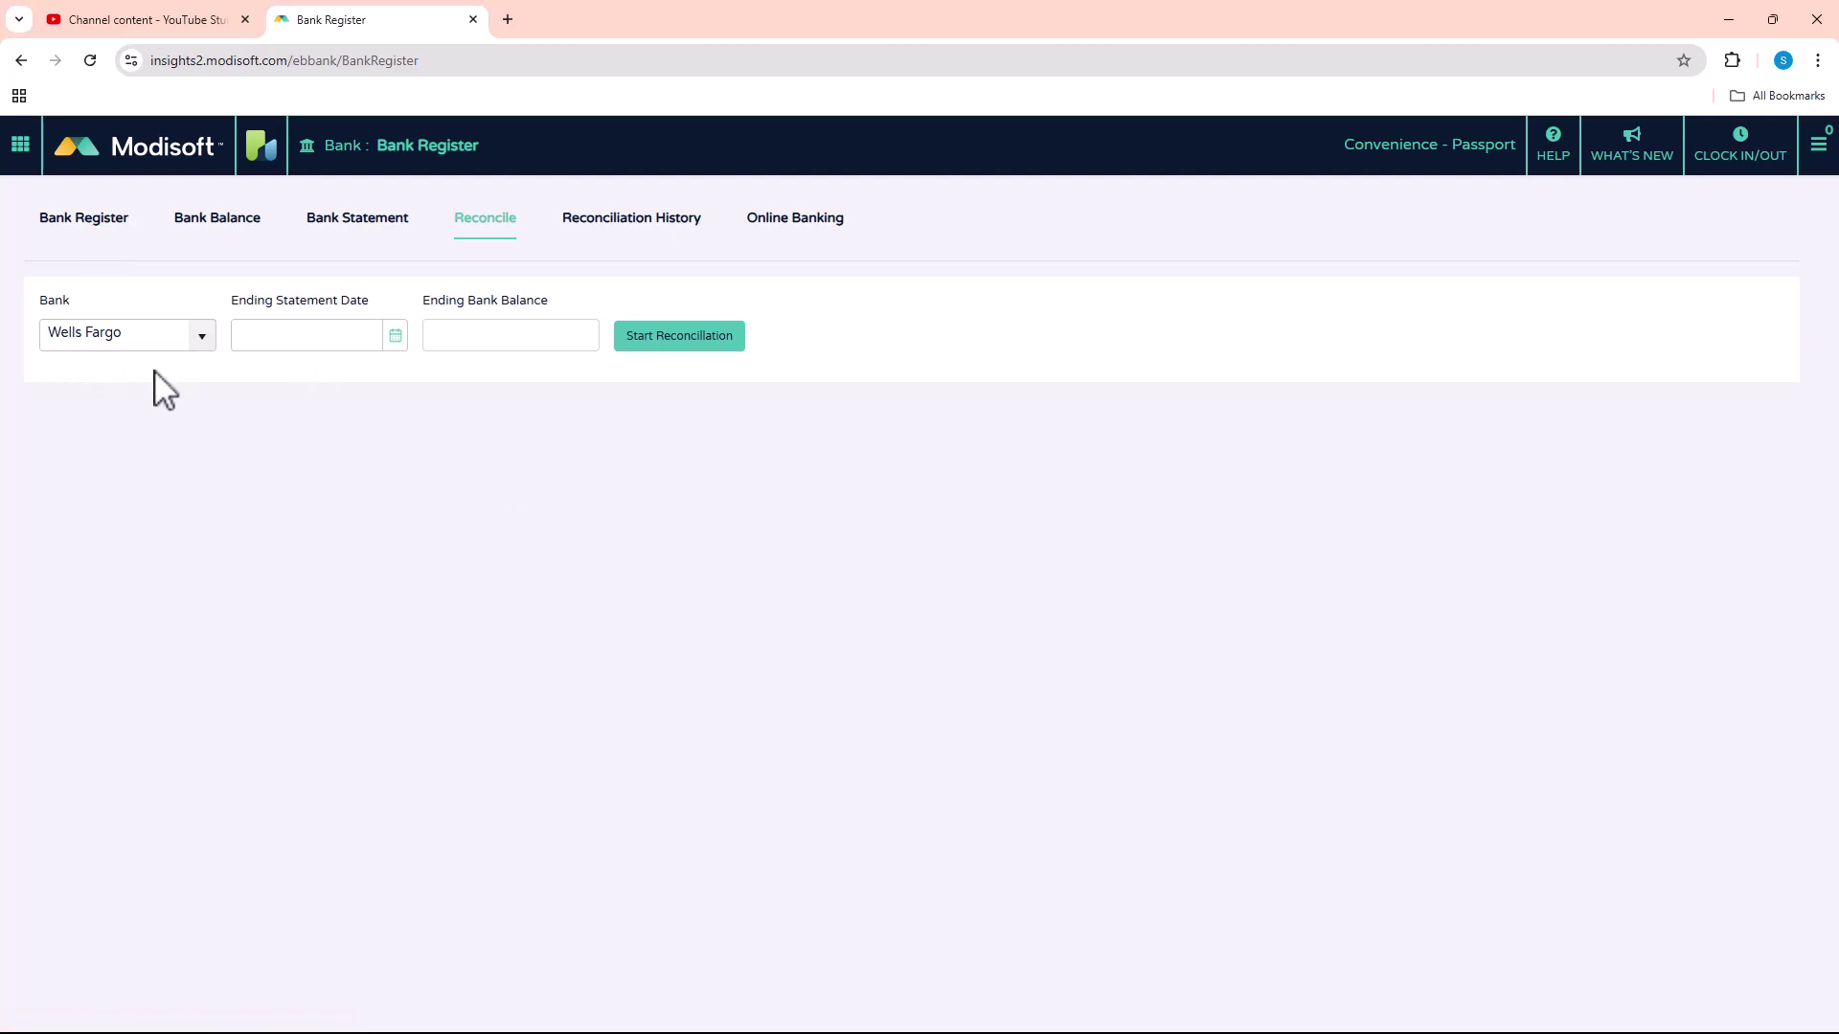
left_click(395, 337)
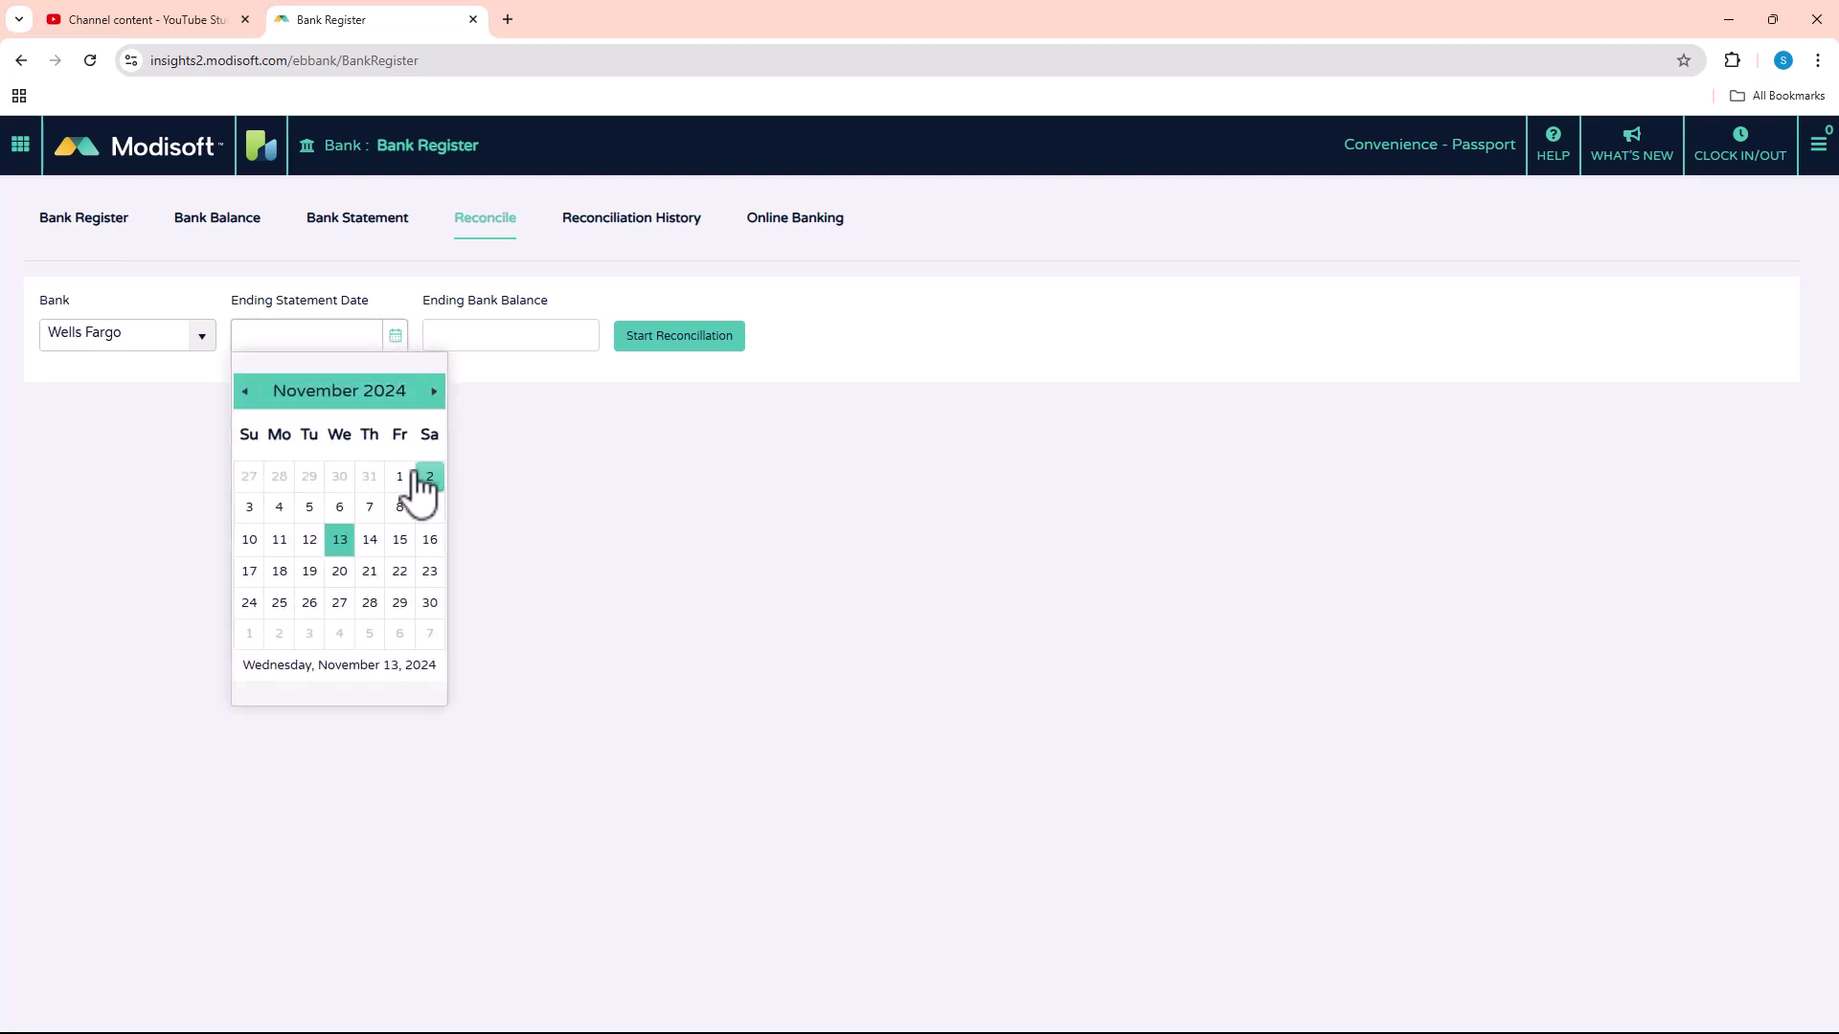
left_click(370, 477)
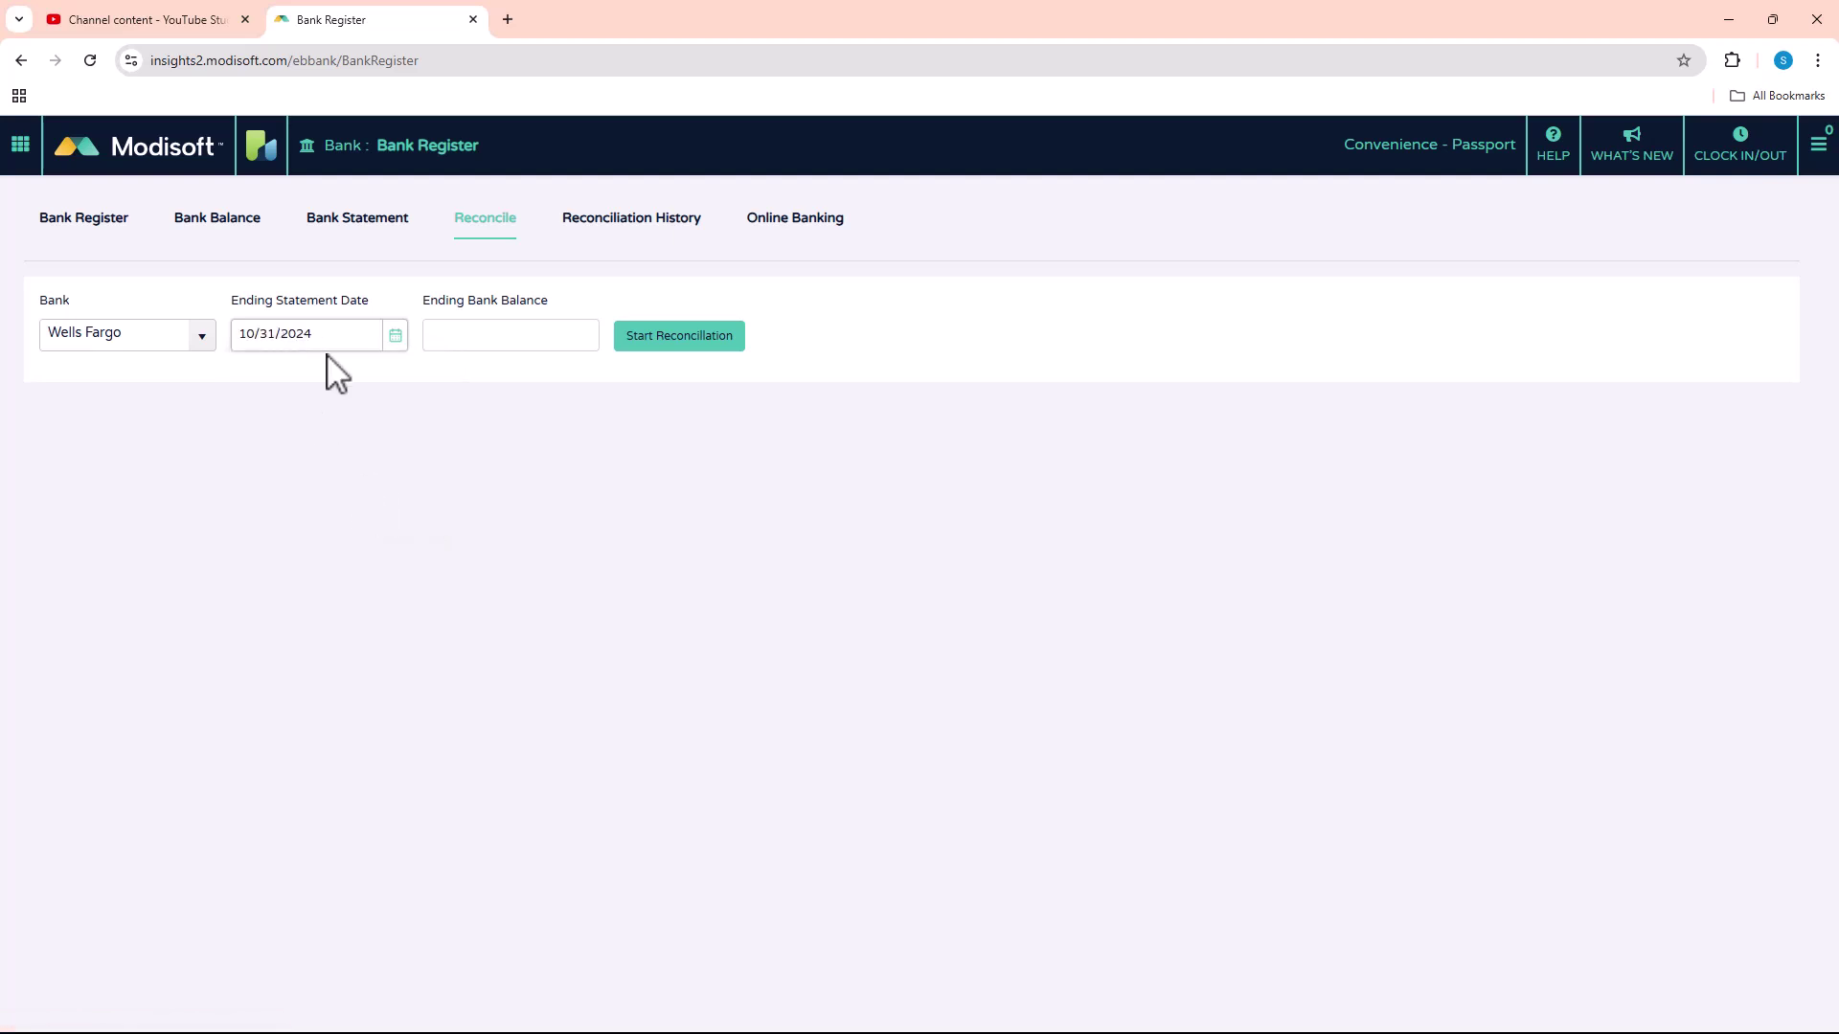
left_click(477, 345)
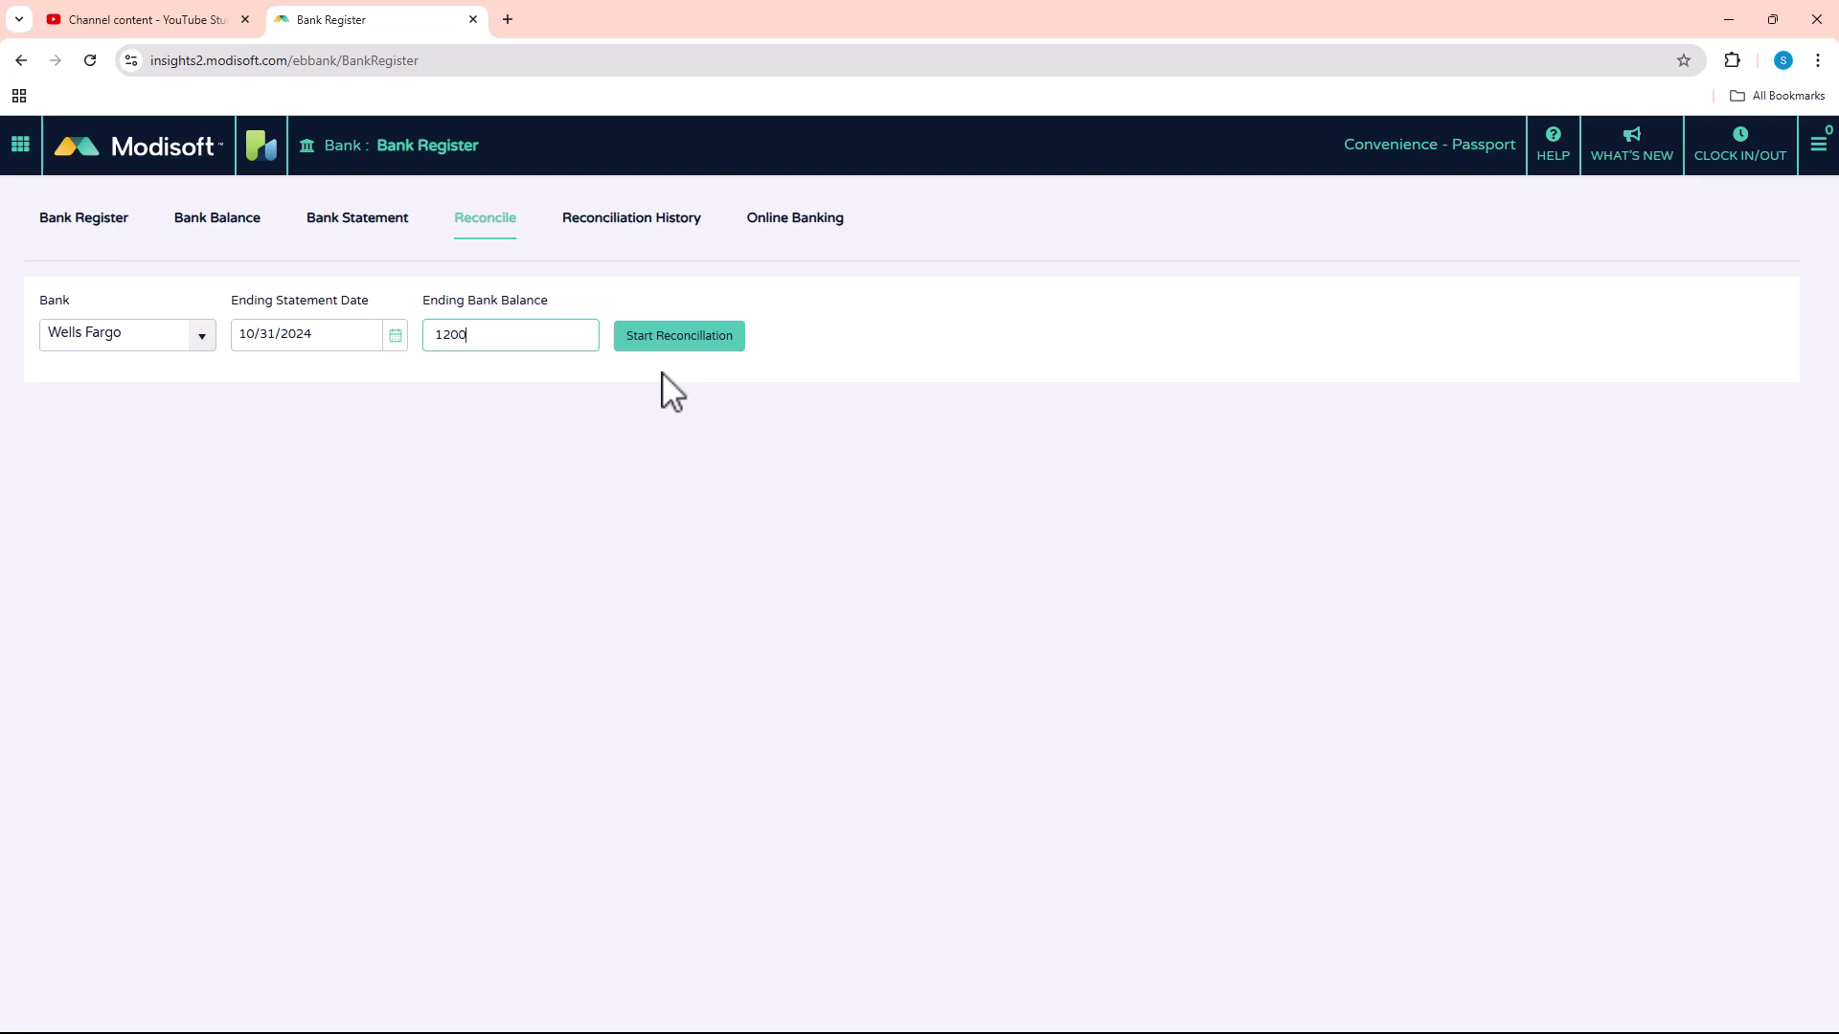
type("1200000")
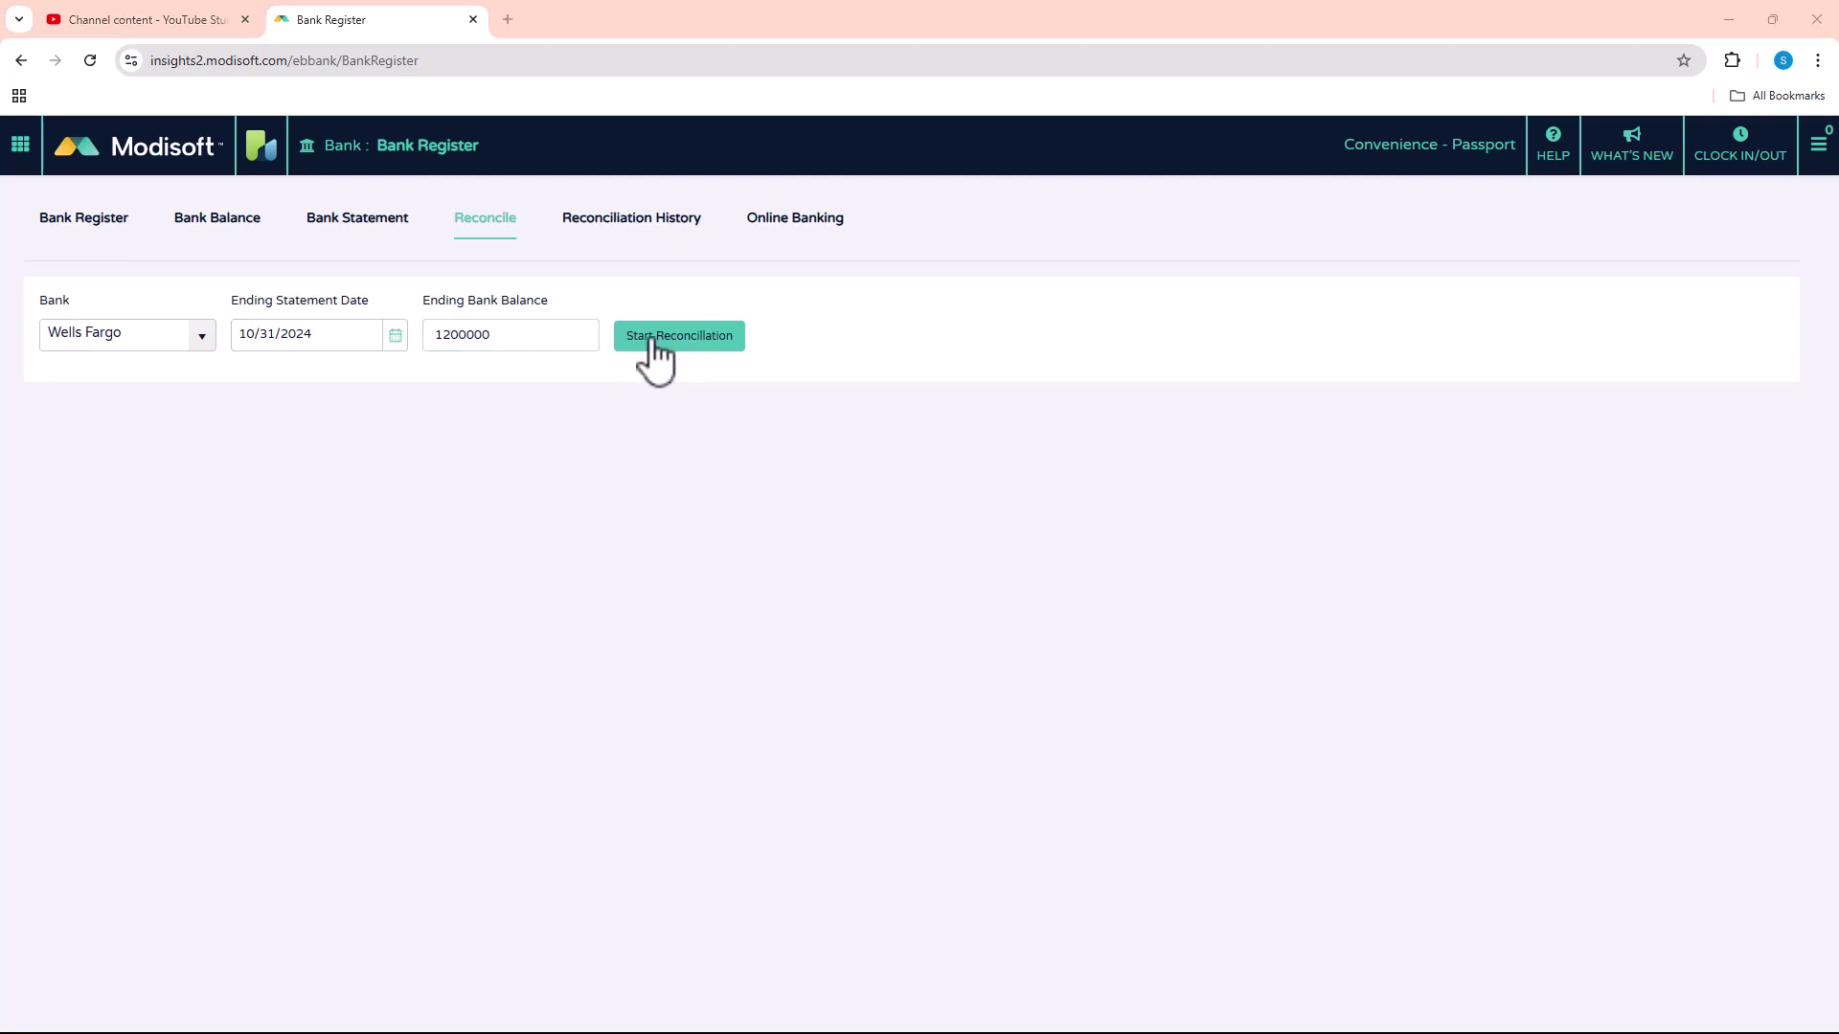
left_click(650, 347)
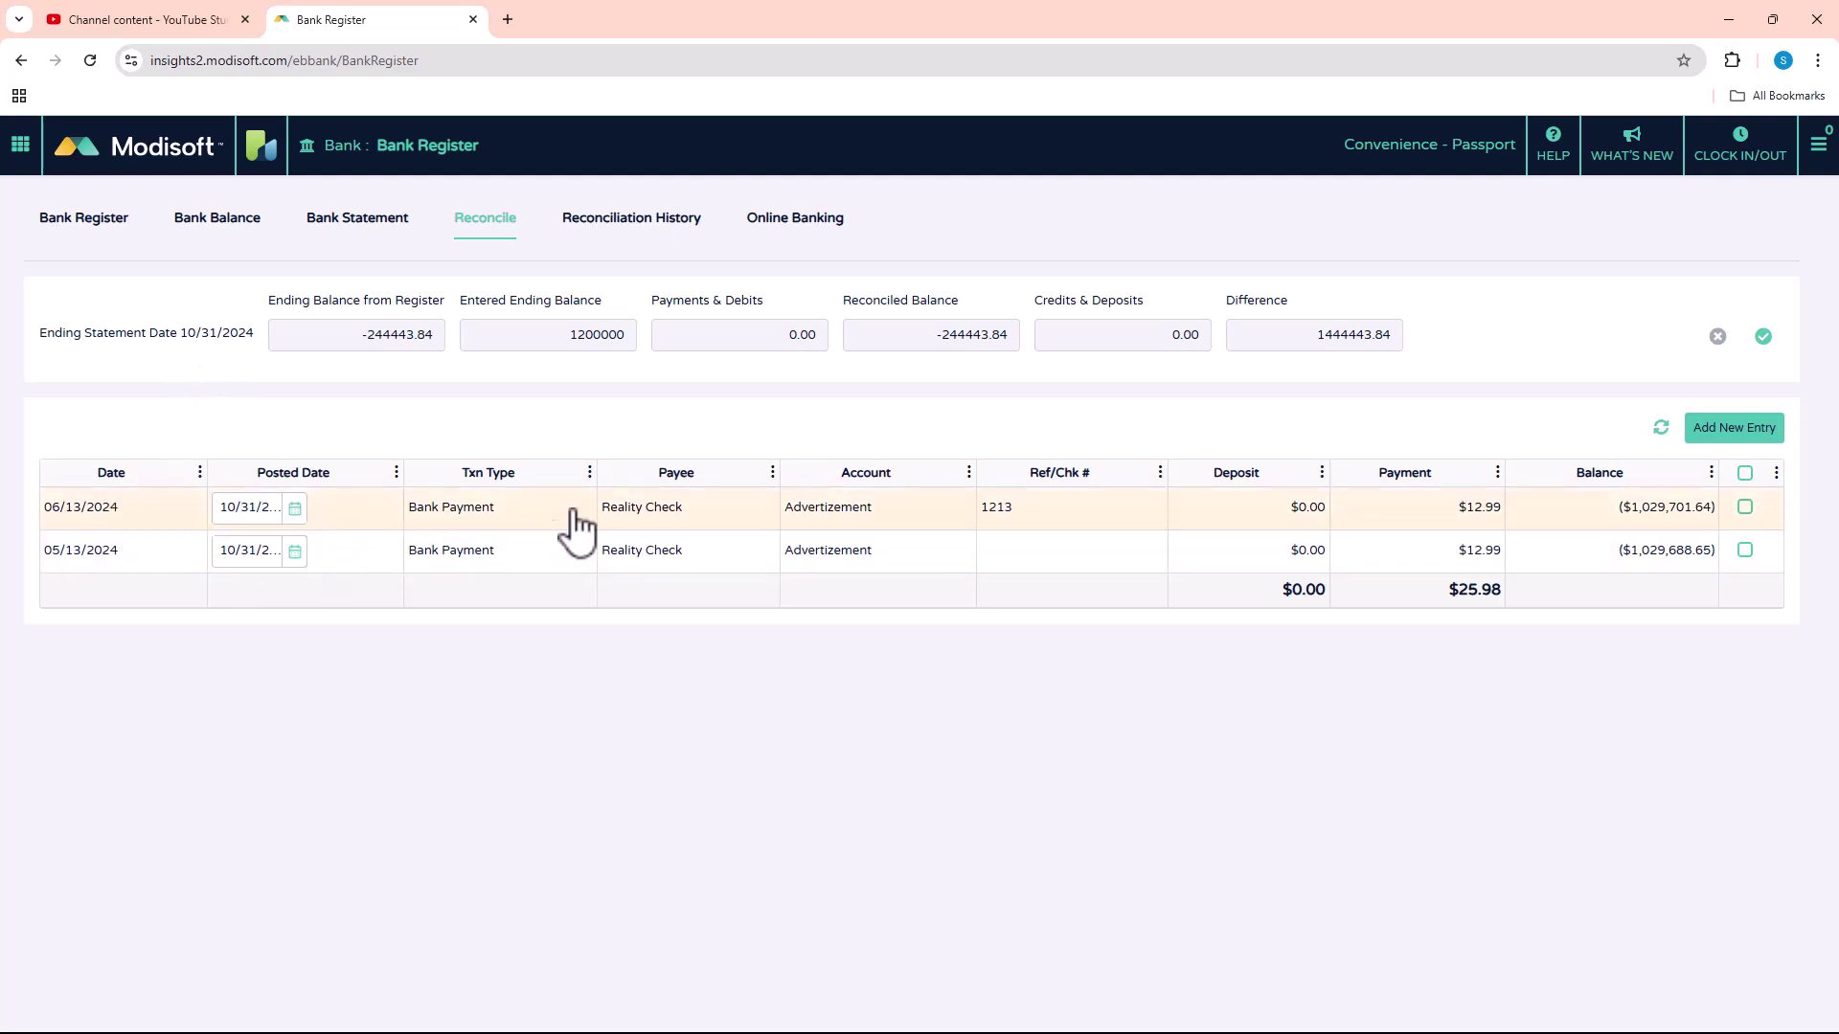
- Select both Reality Check bank payments for reconciliation, and look at the new entry form without saving an entry
left_click(1745, 507)
left_click(1745, 550)
left_click(1728, 441)
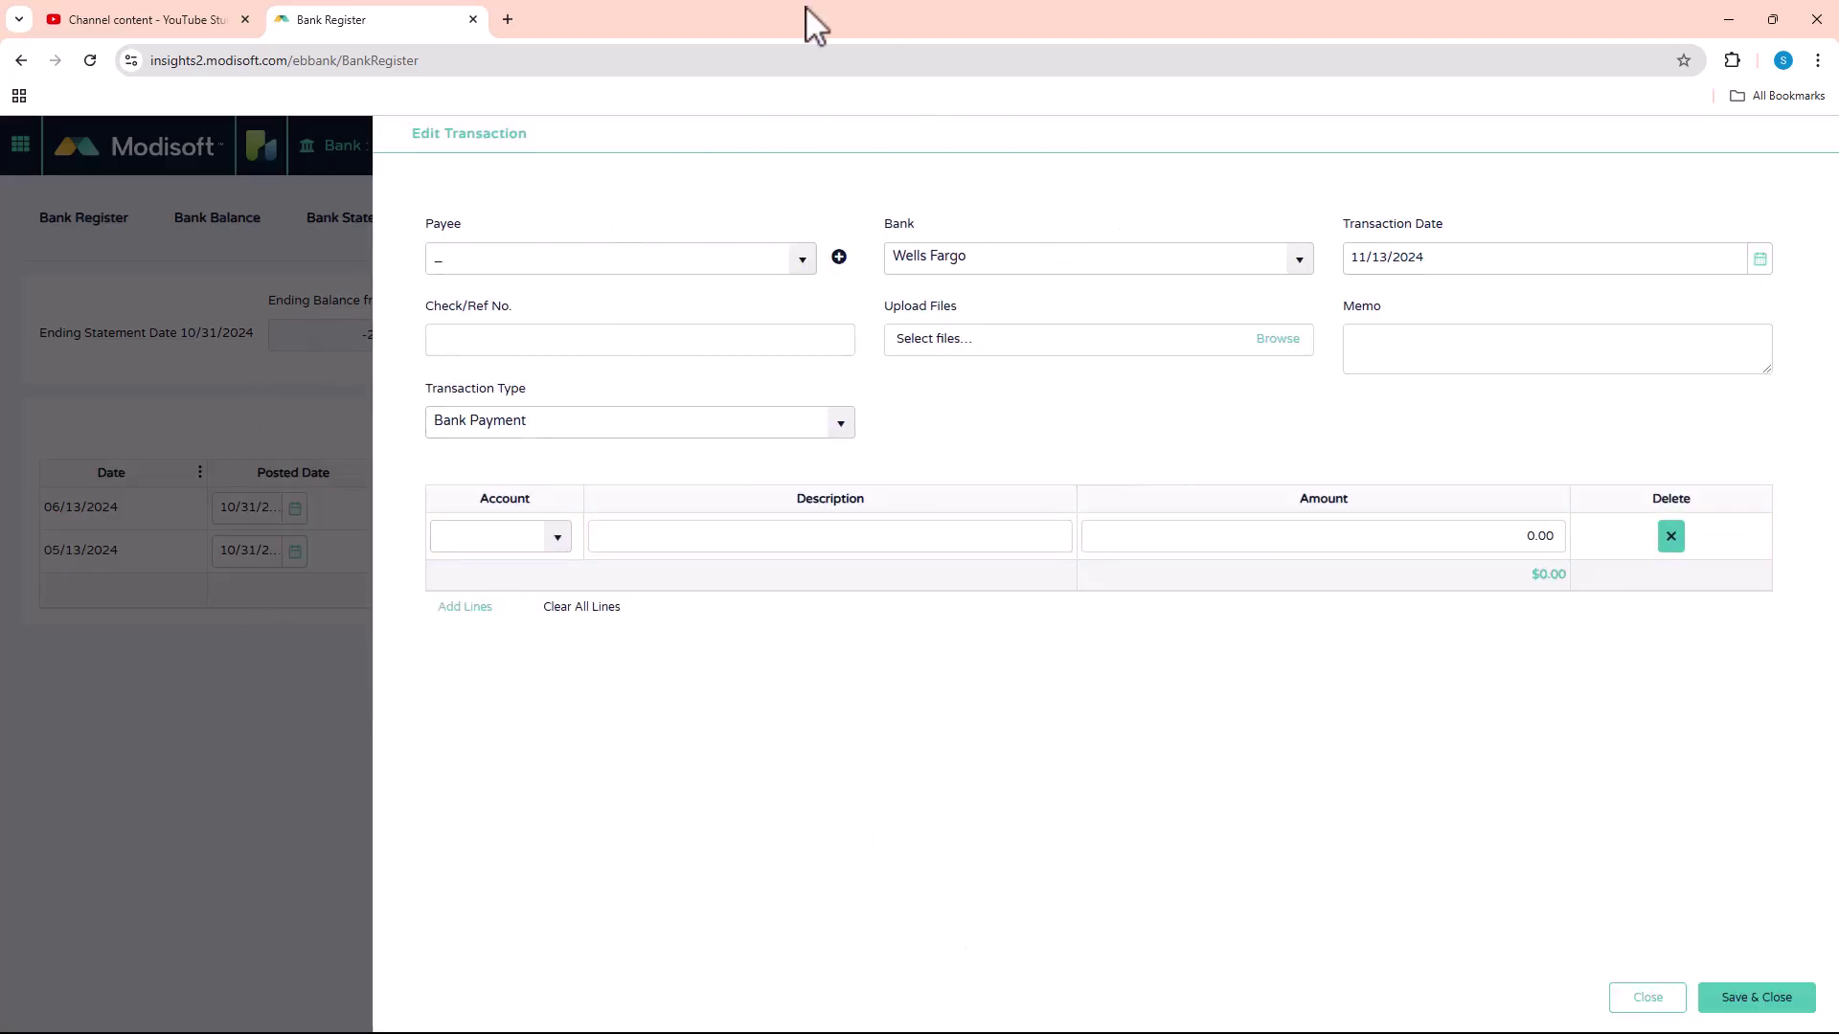
left_click(1635, 1000)
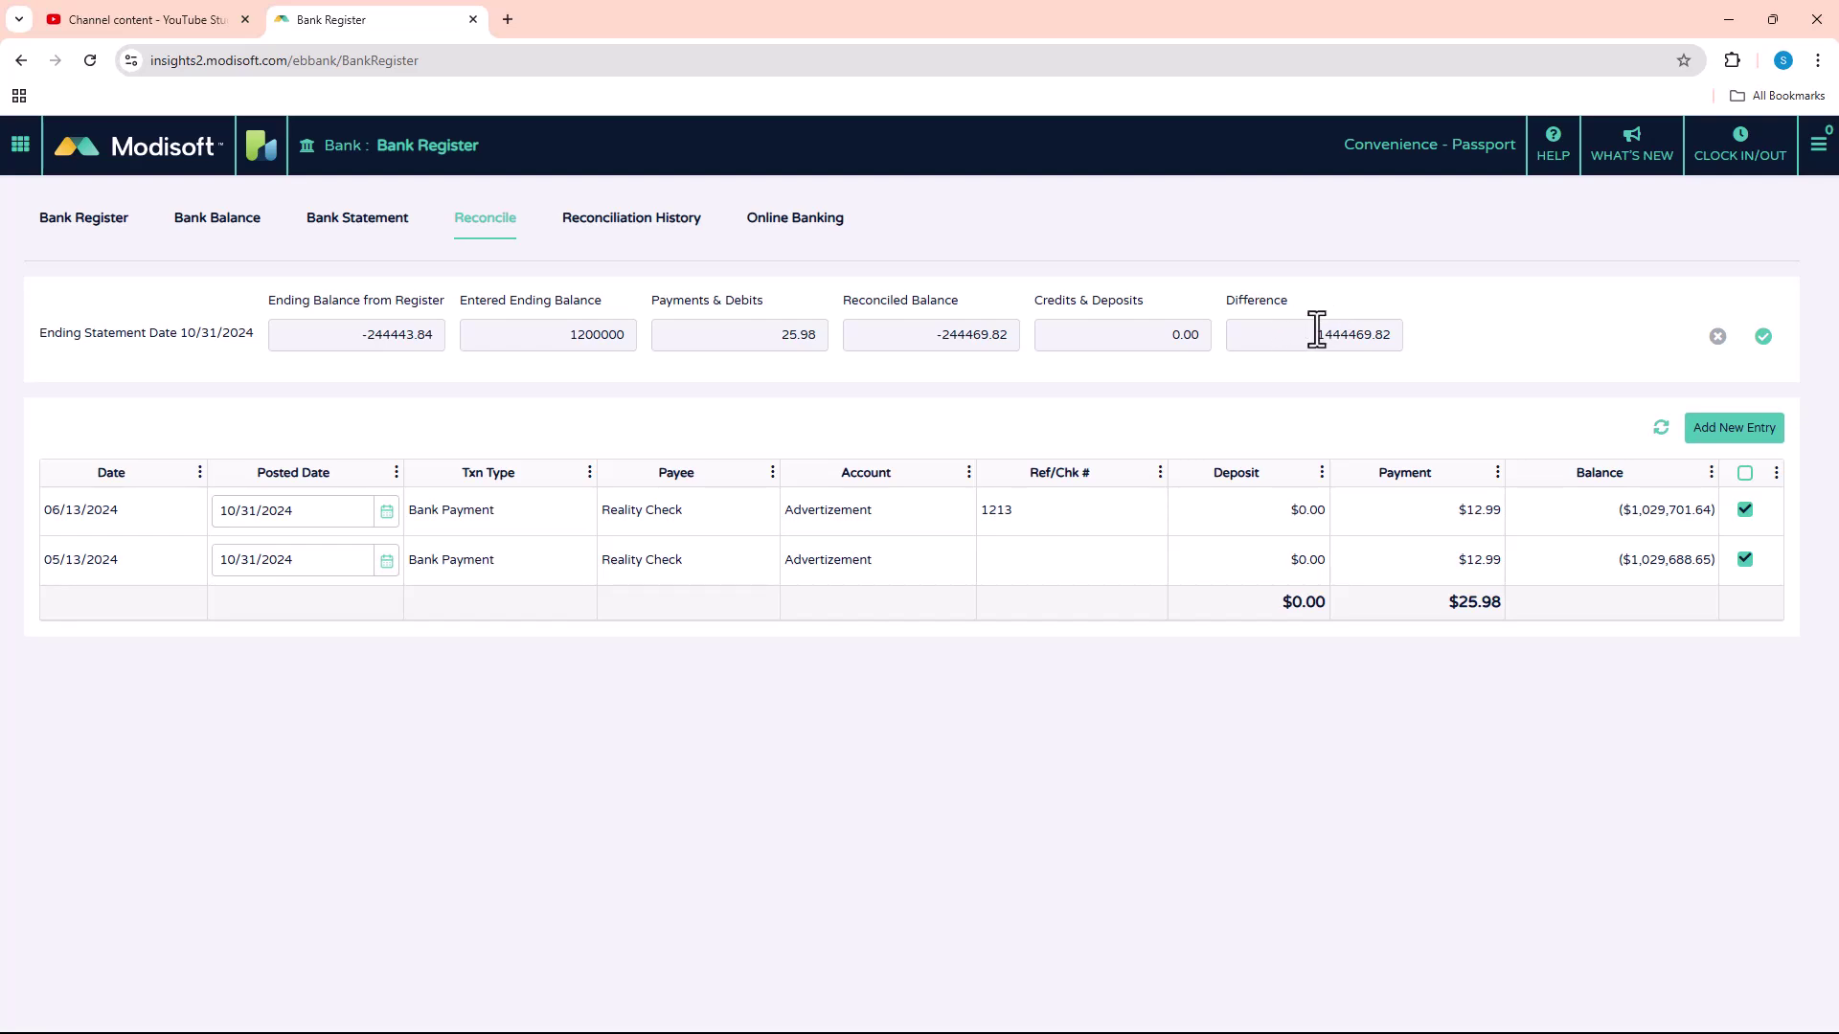
- Finish the Wells Fargo reconciliation and add an adjustment for the difference
left_click(1763, 336)
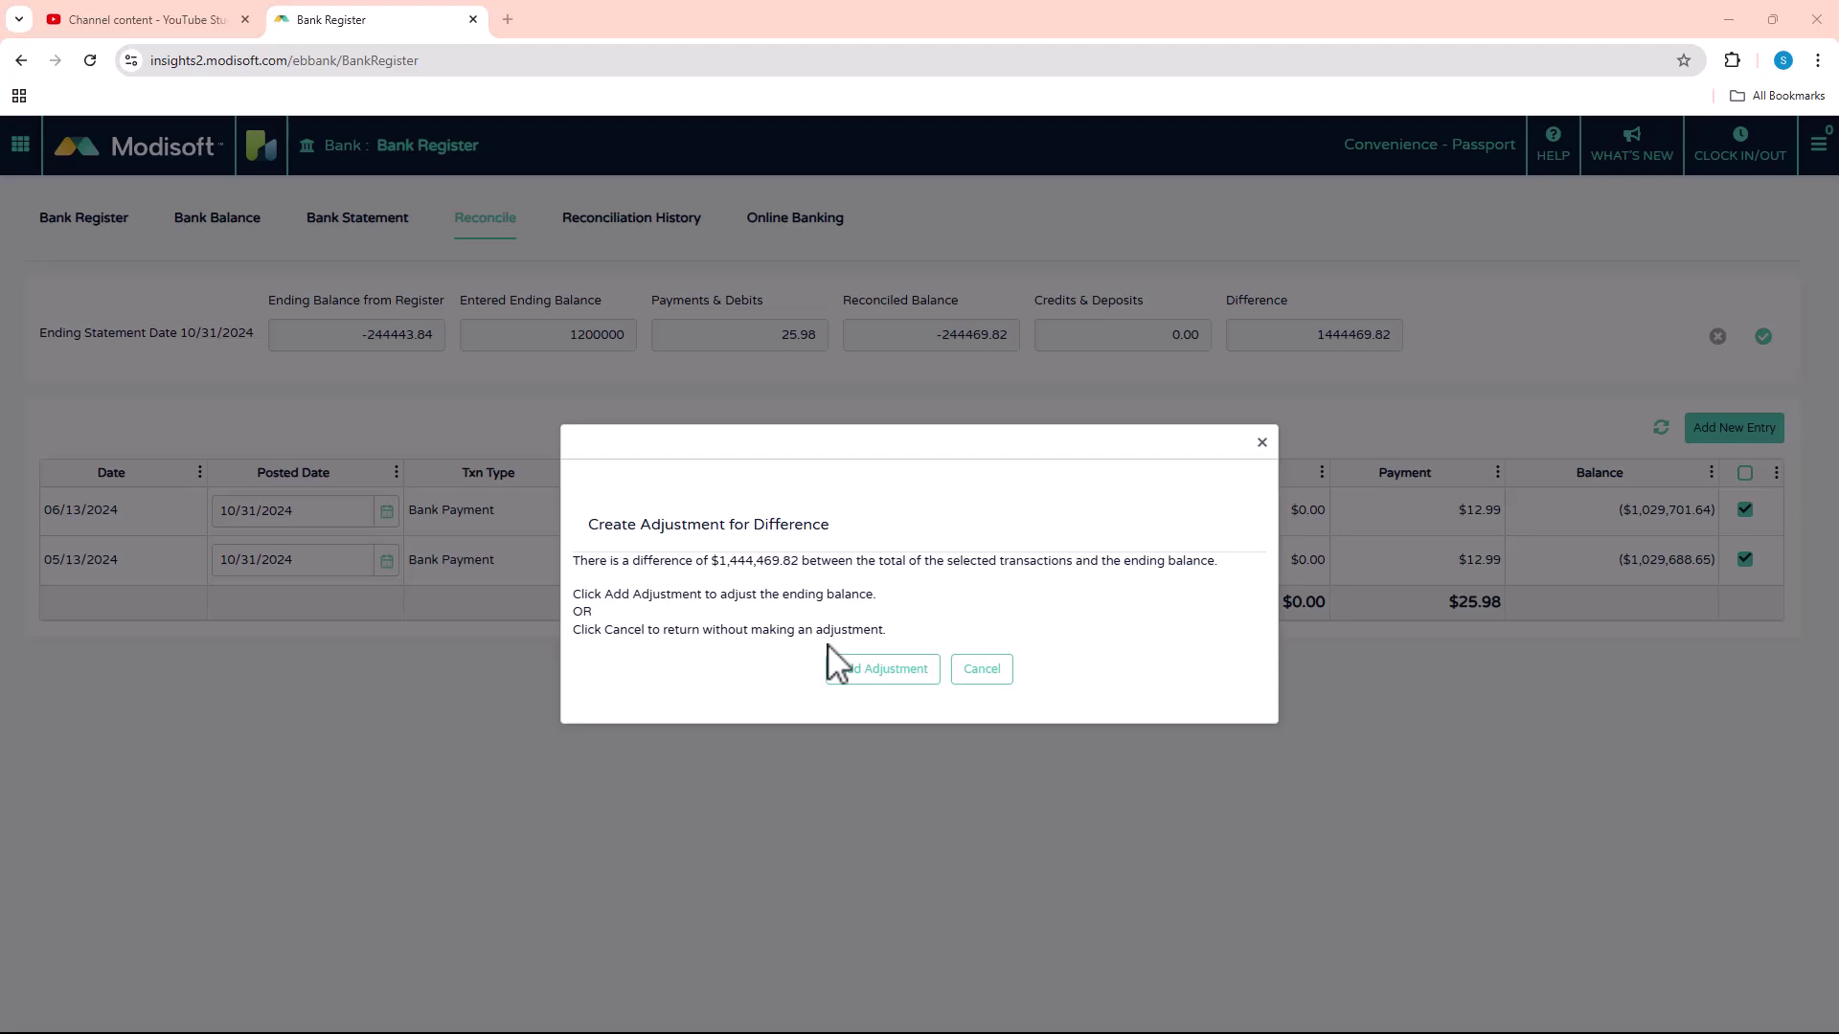
left_click(878, 669)
left_click(887, 670)
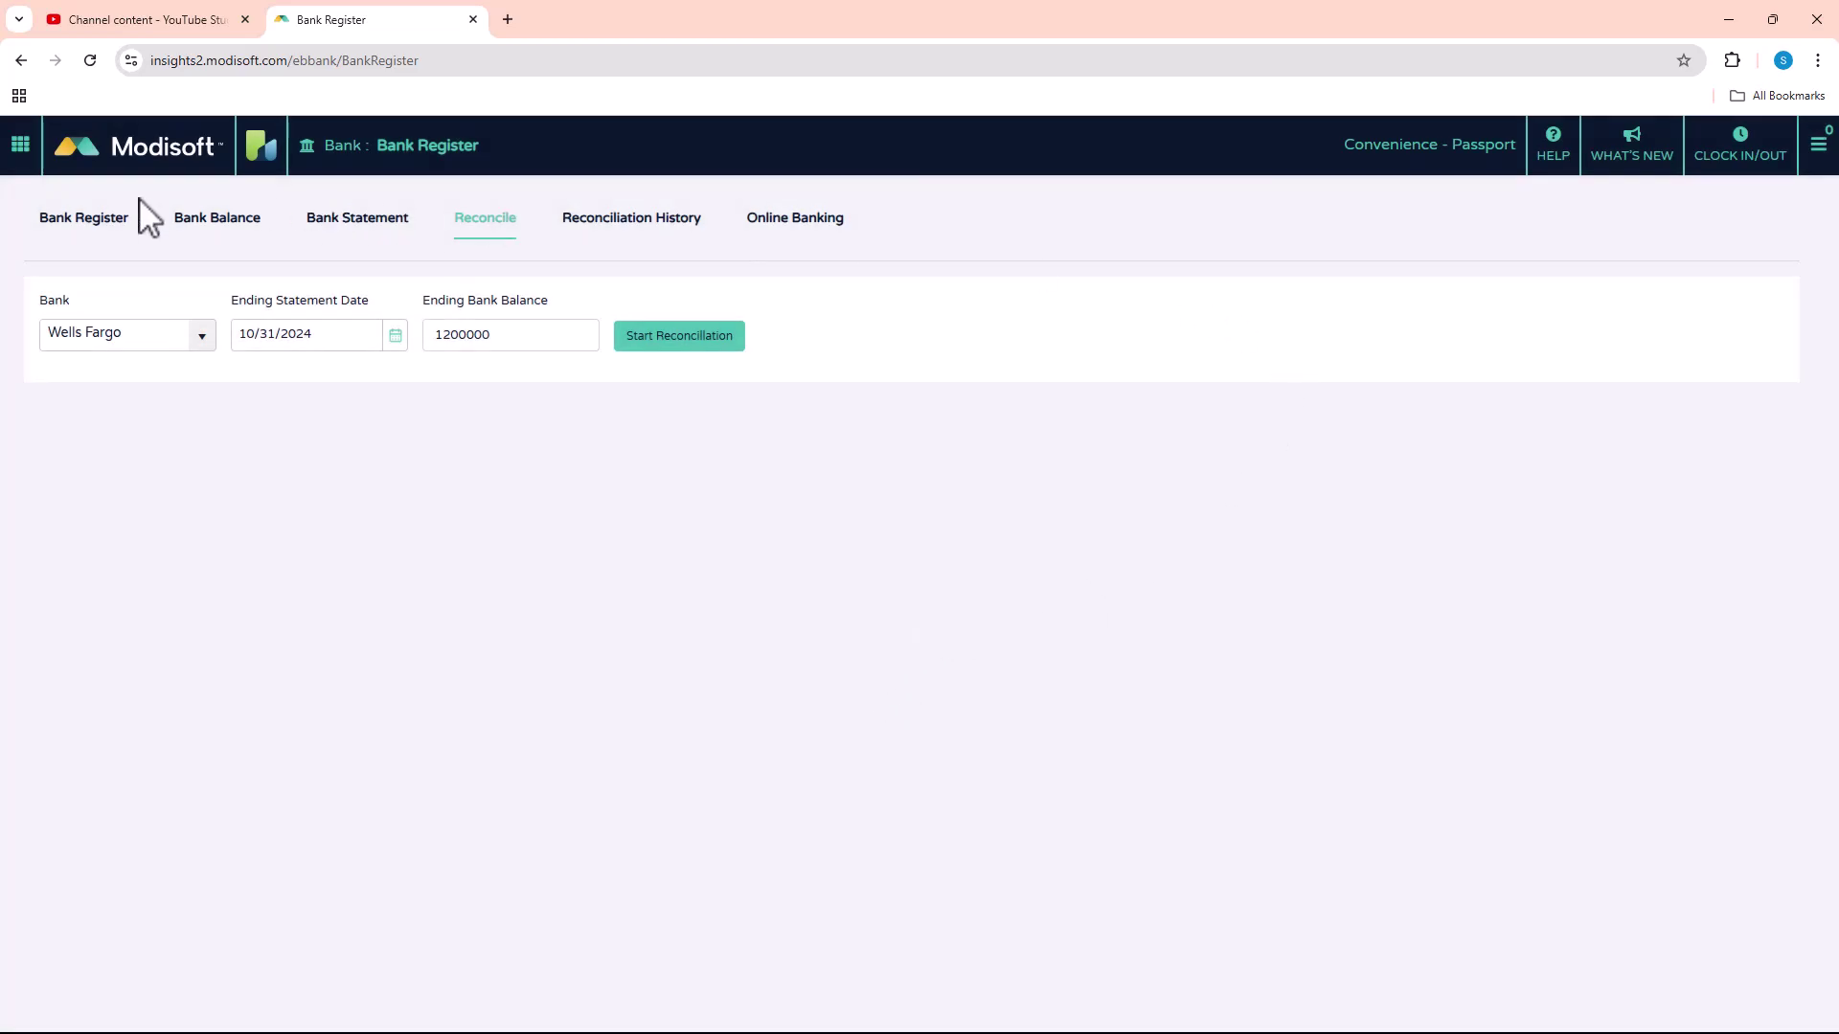
- Filter the Wells Fargo bank register to last month, 10/01/2024 - 10/31/2024, to check the reconciliation adjustment entry
left_click(84, 219)
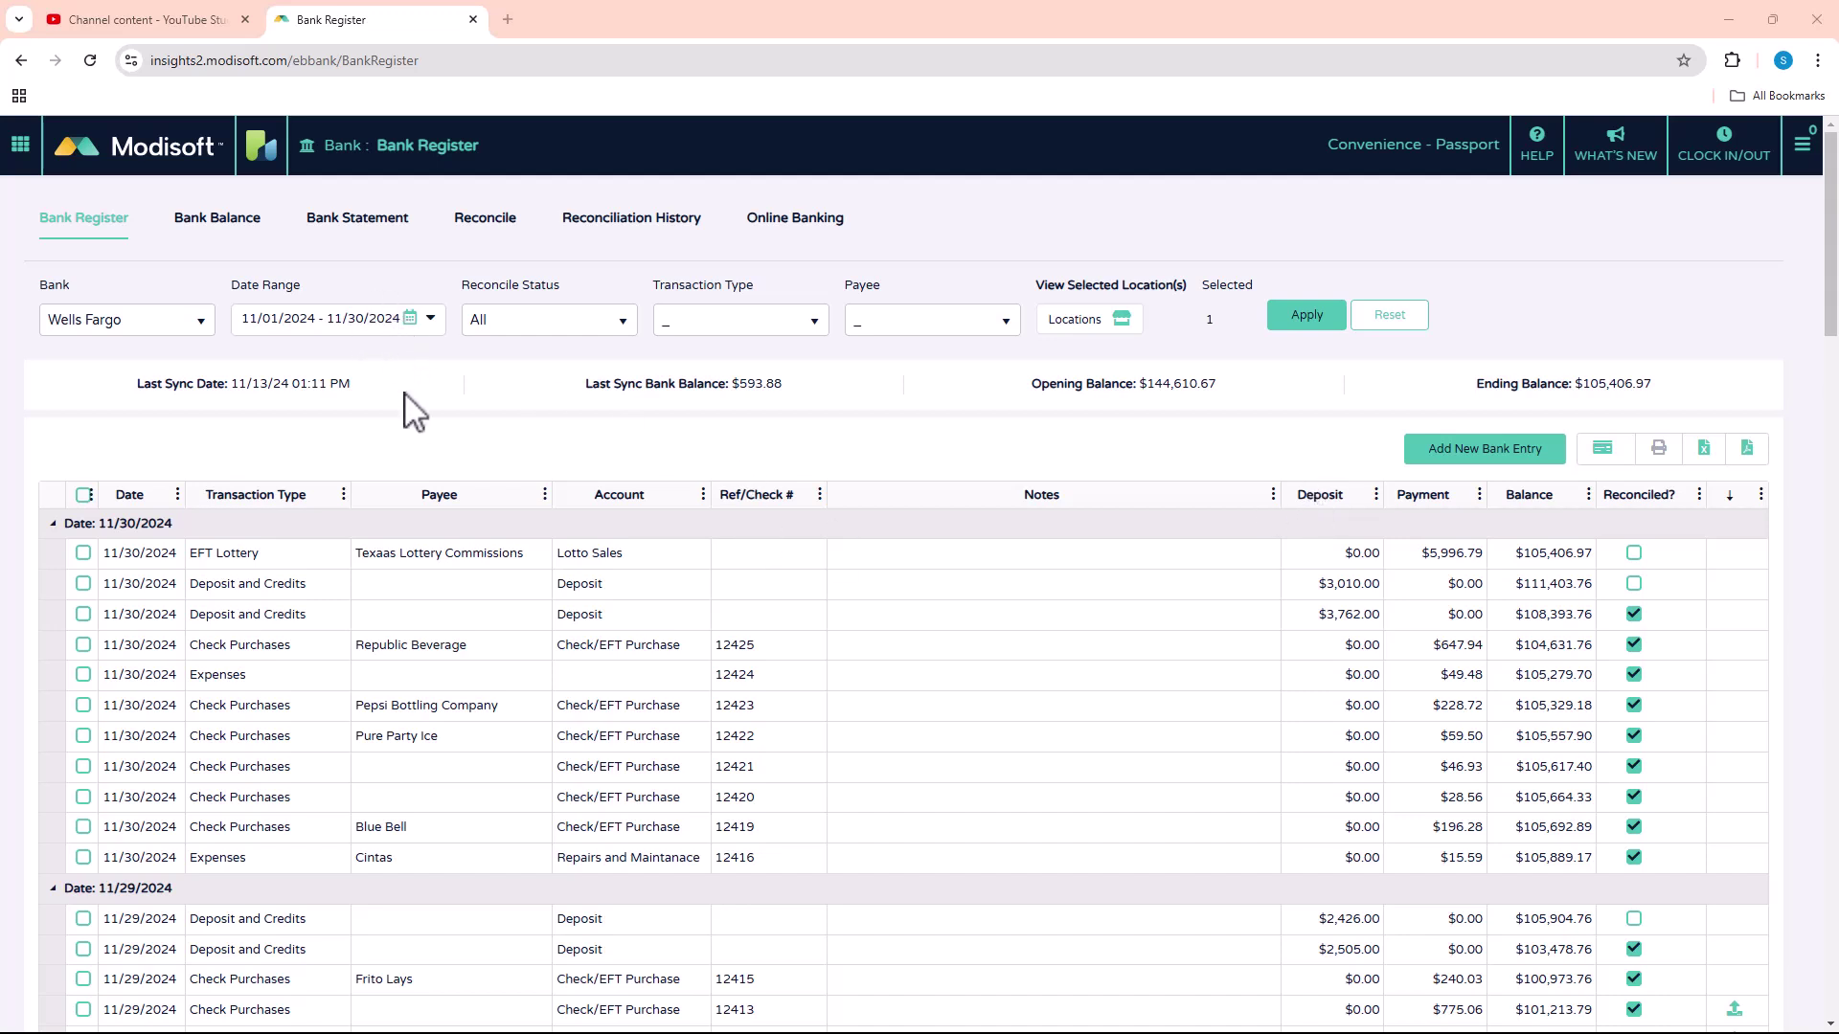
left_click(427, 324)
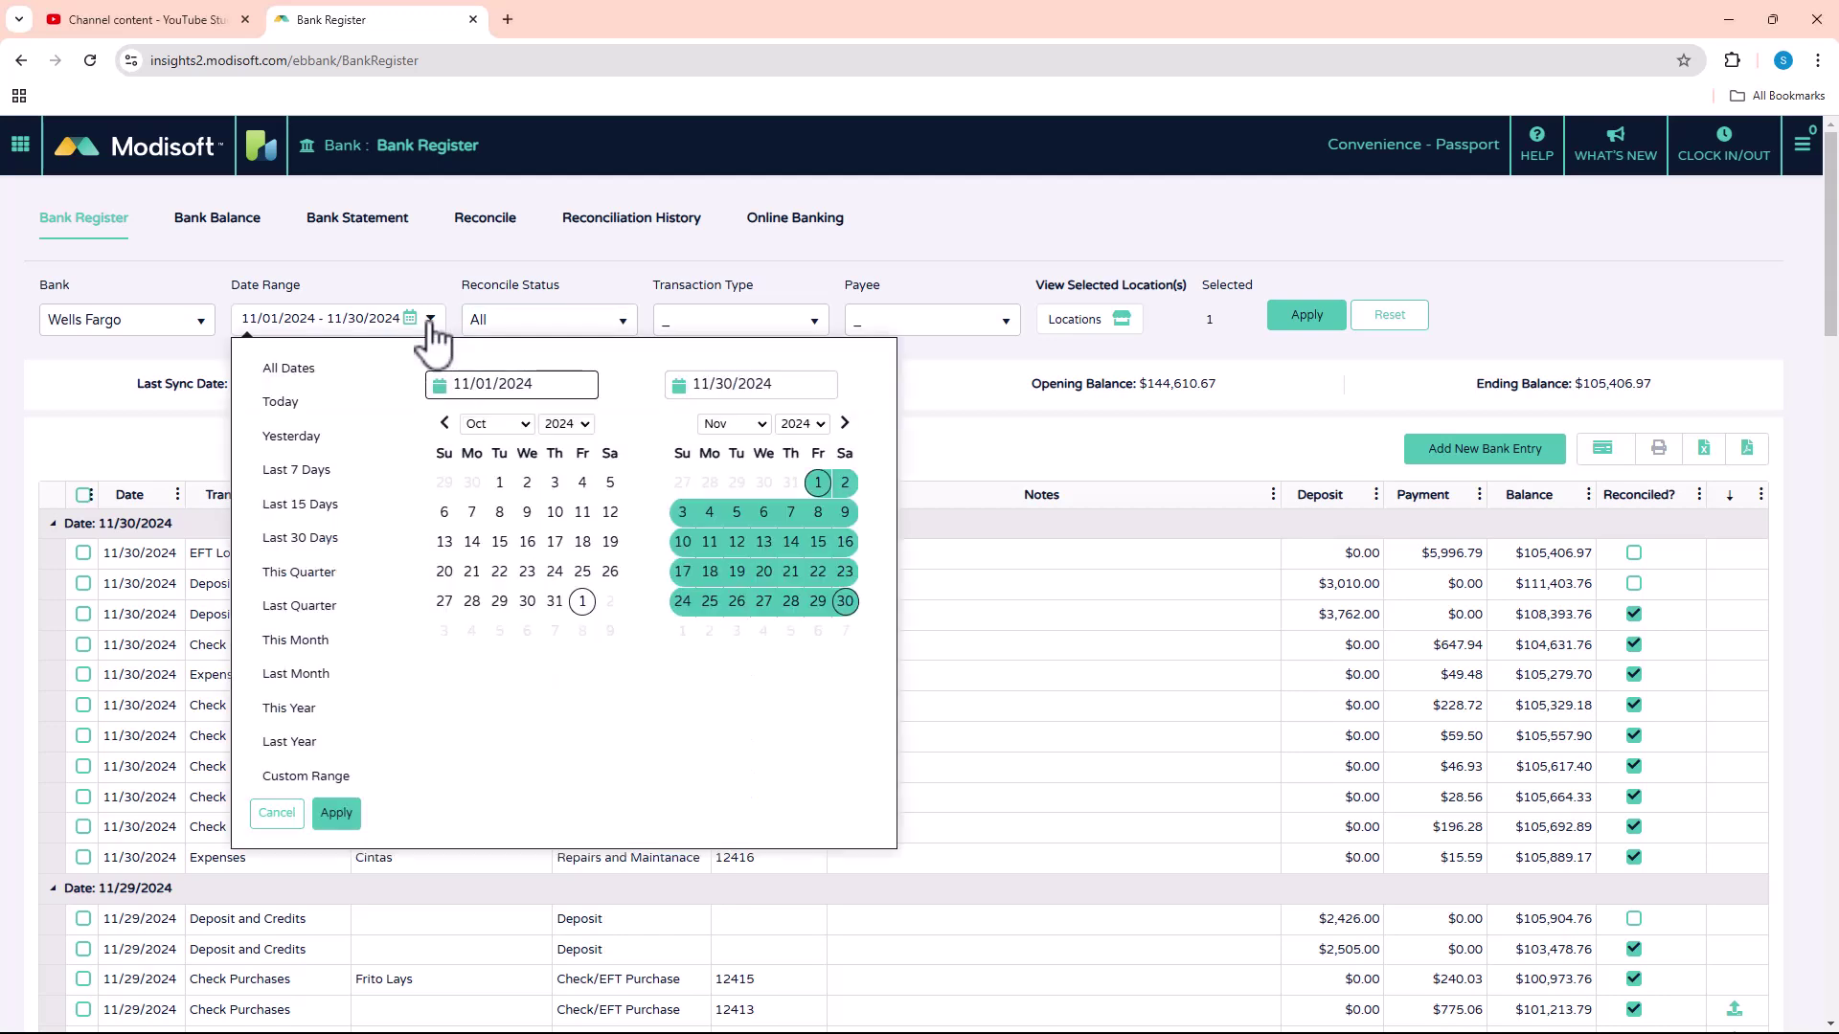
left_click(297, 674)
left_click(1305, 319)
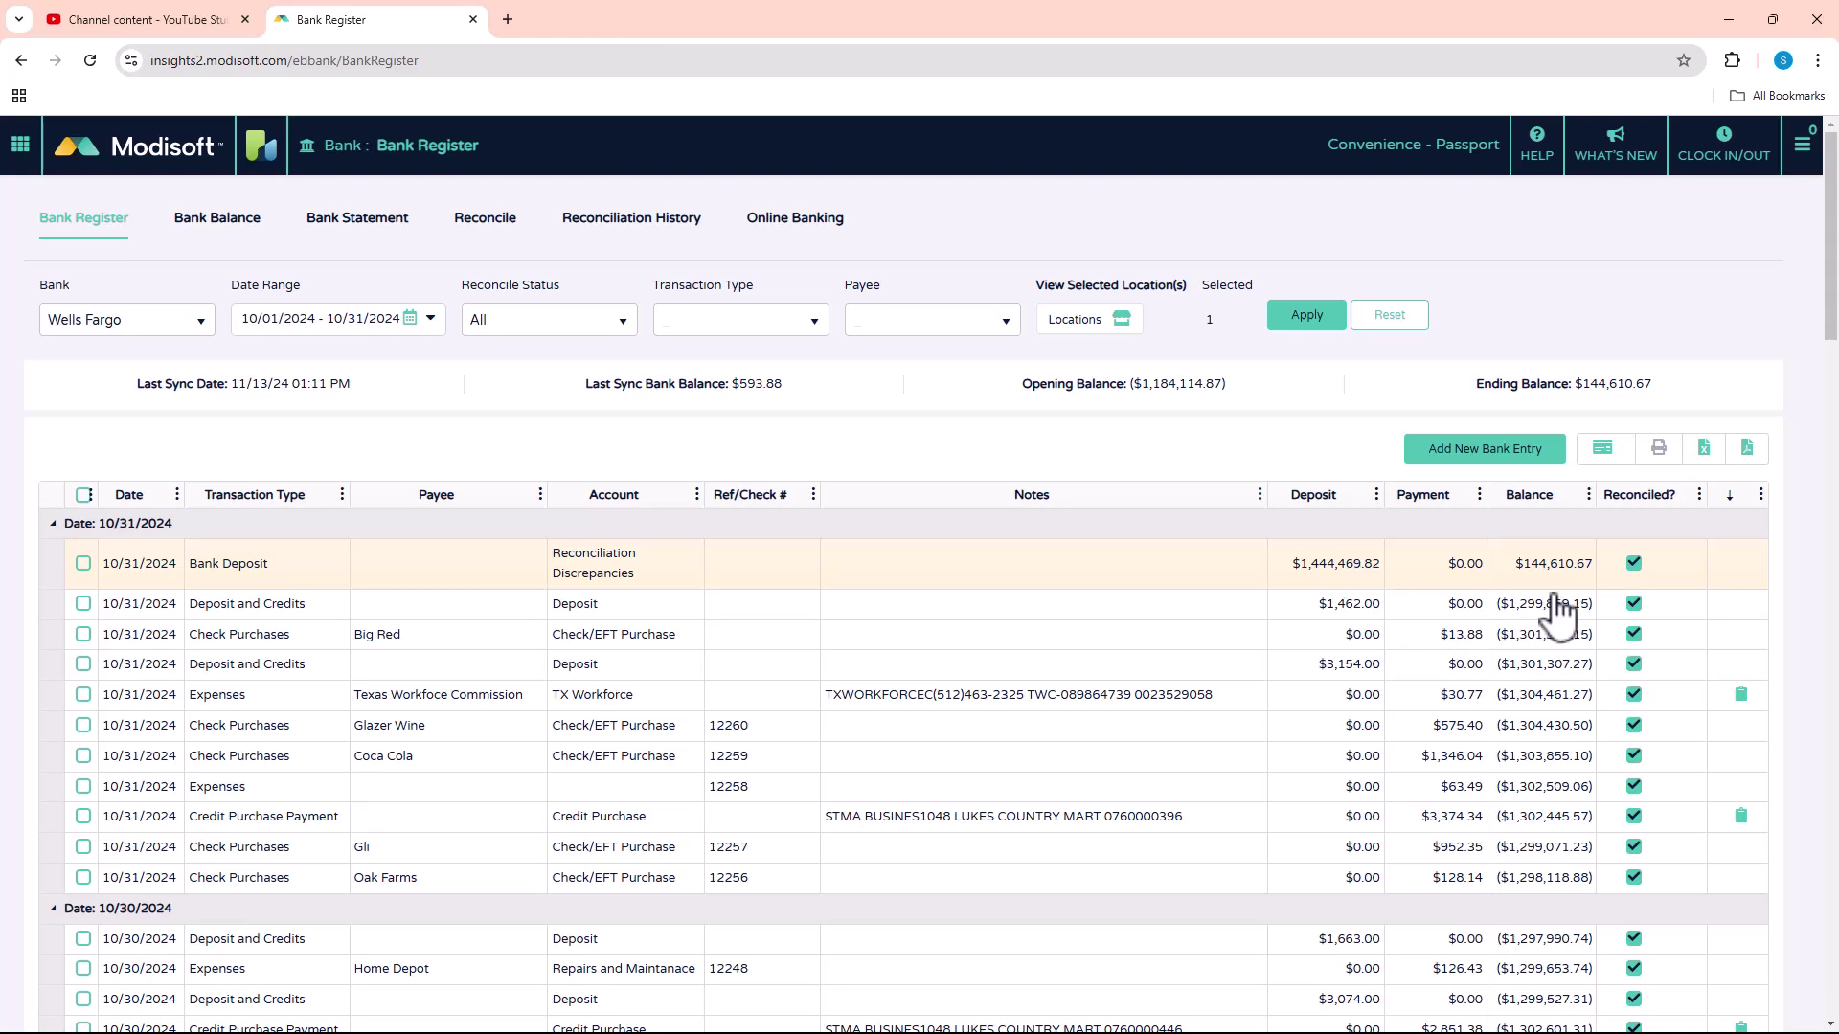
- Review the Wells Fargo reconciliation history, and view and close the report for the reconciliation with ending date 10/31/2024
left_click(614, 218)
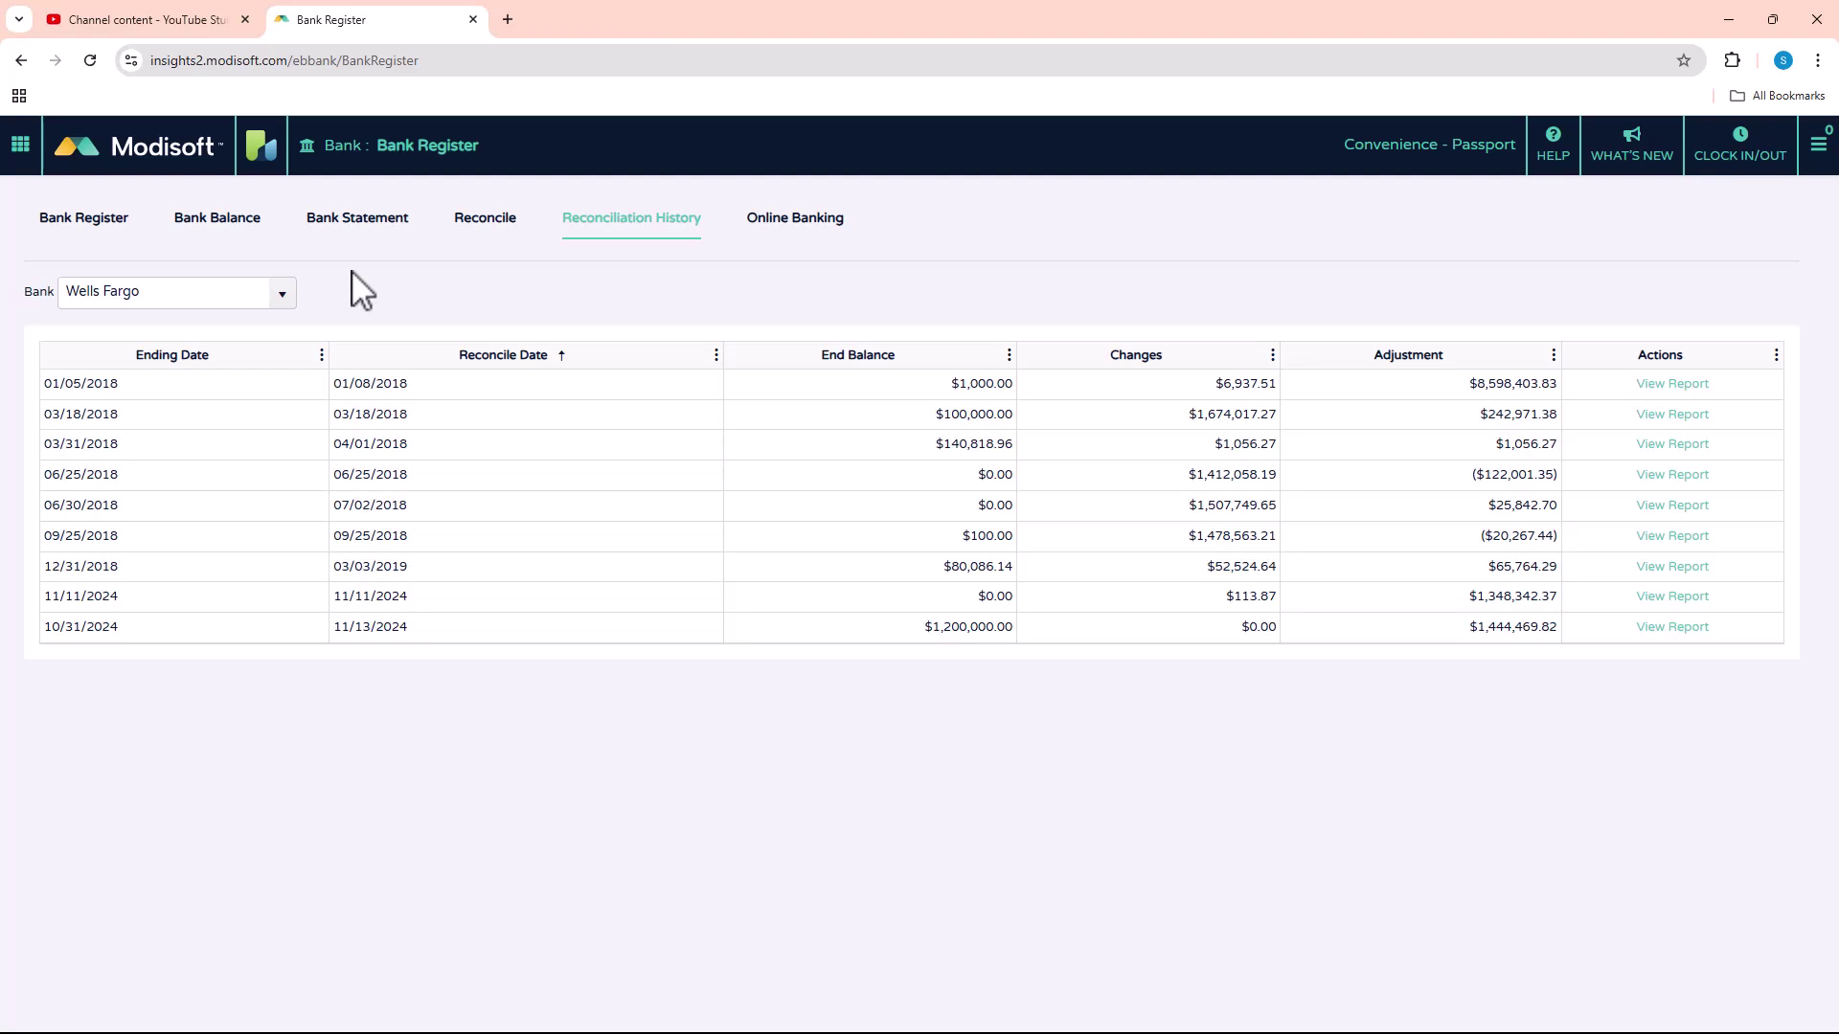
left_click(289, 304)
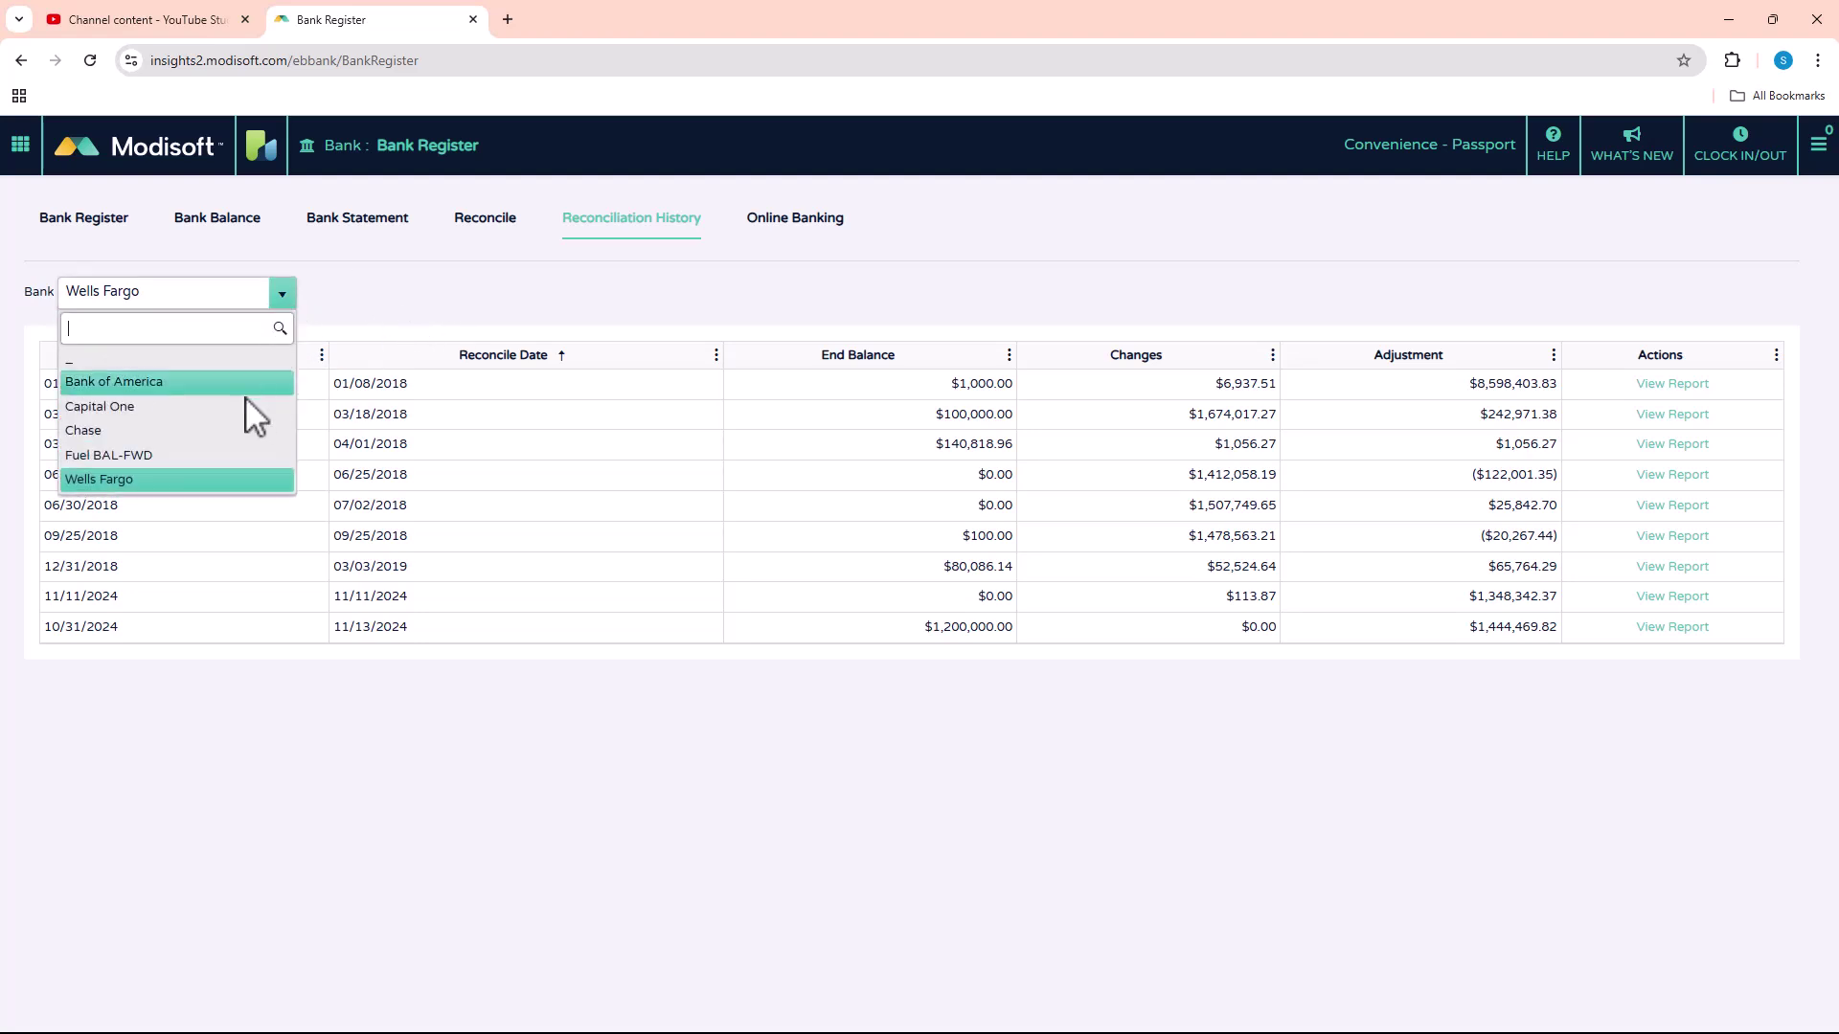
left_click(438, 293)
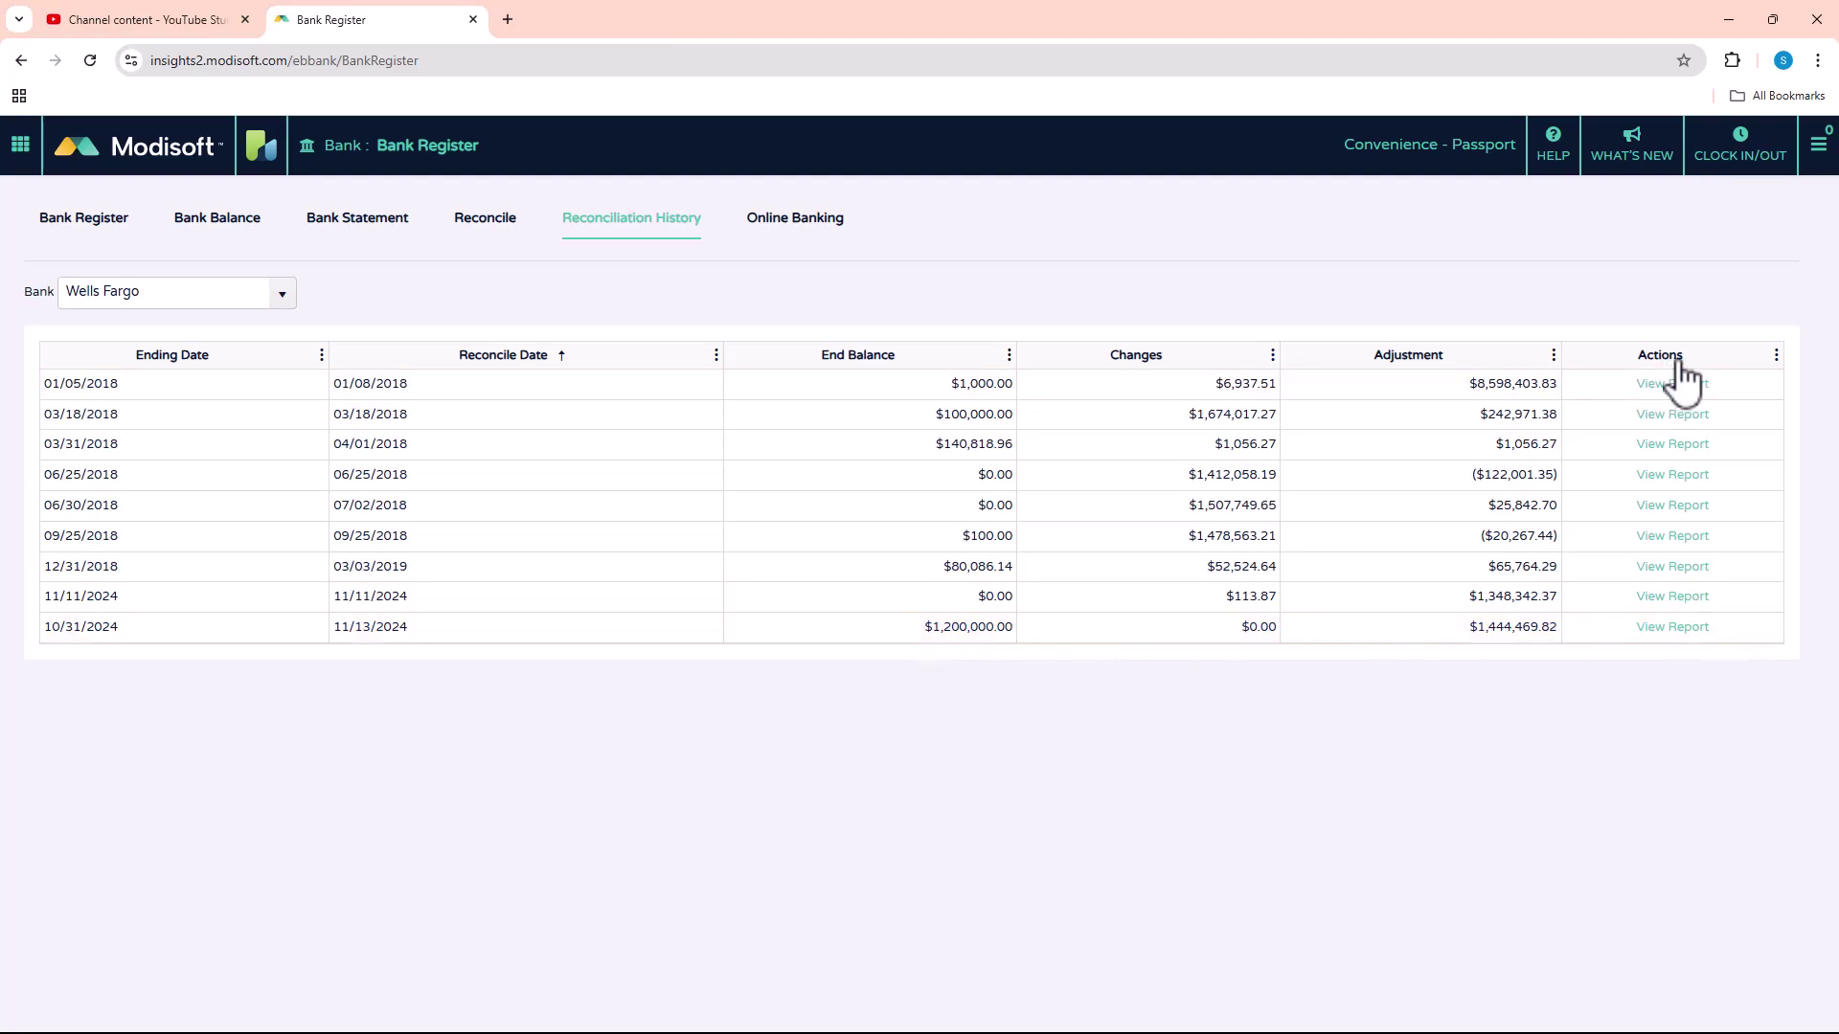
left_click(1651, 634)
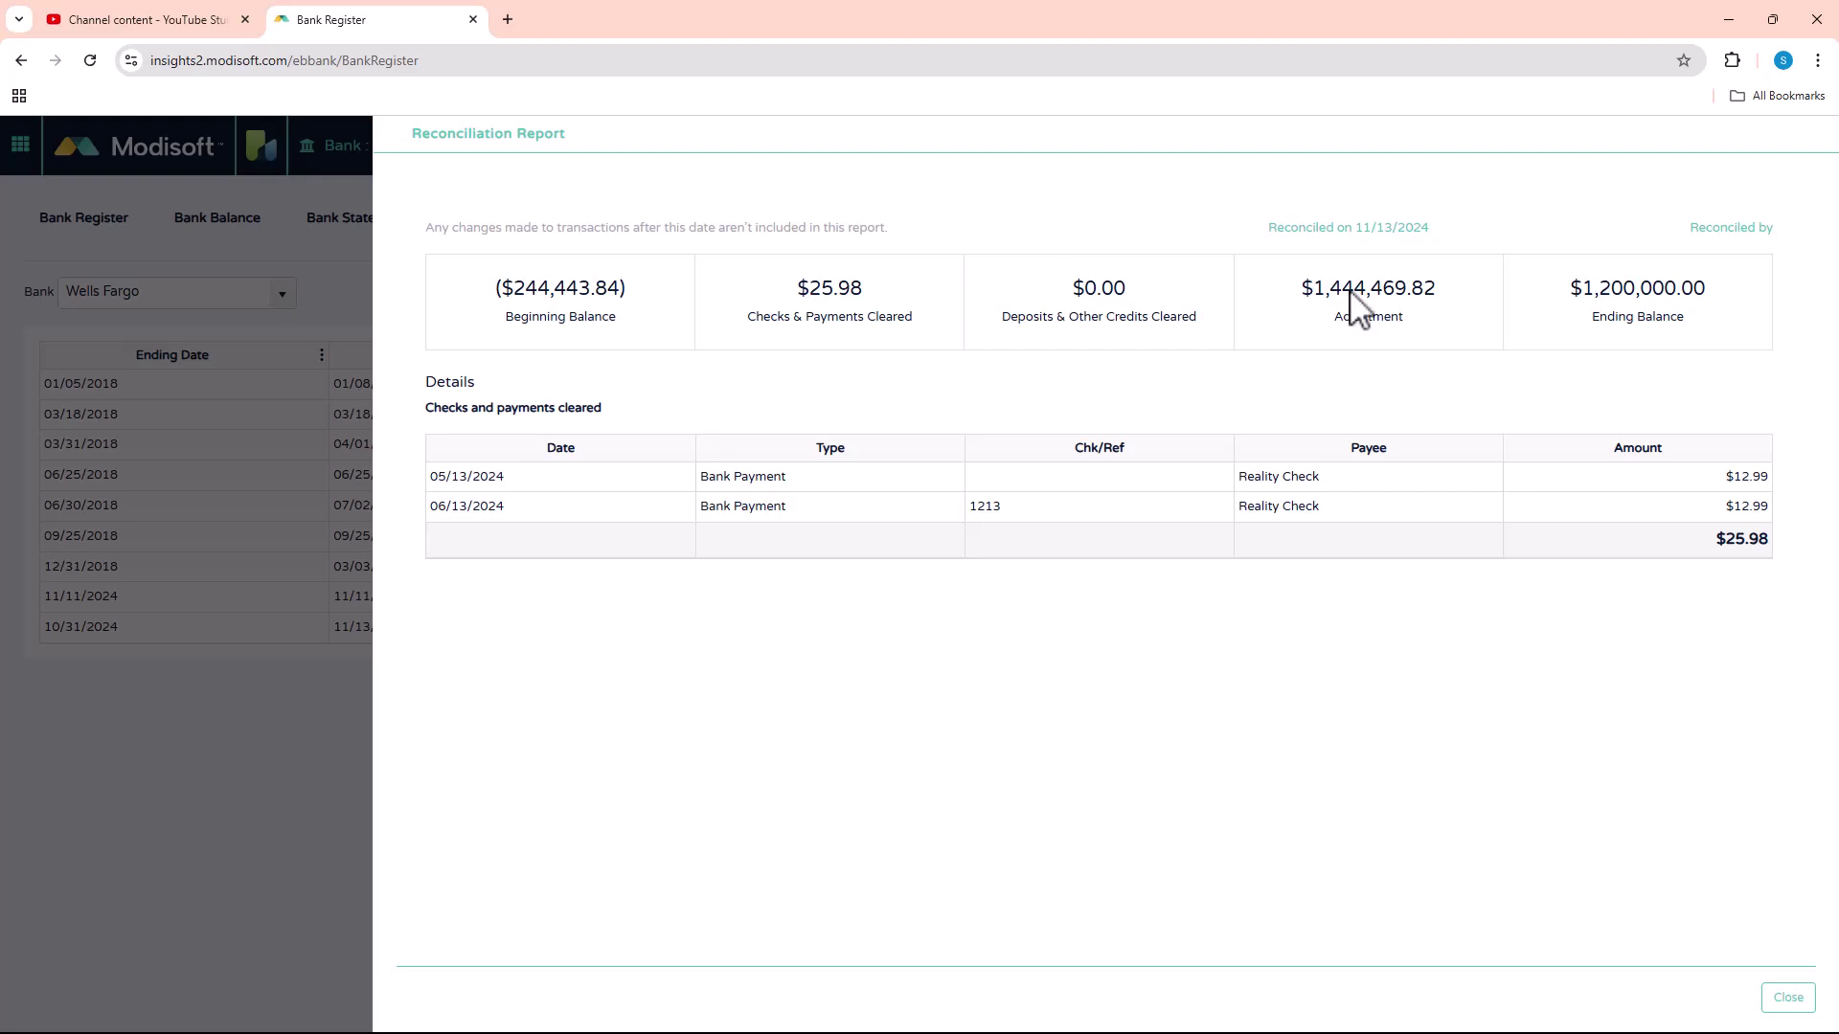
left_click(1788, 997)
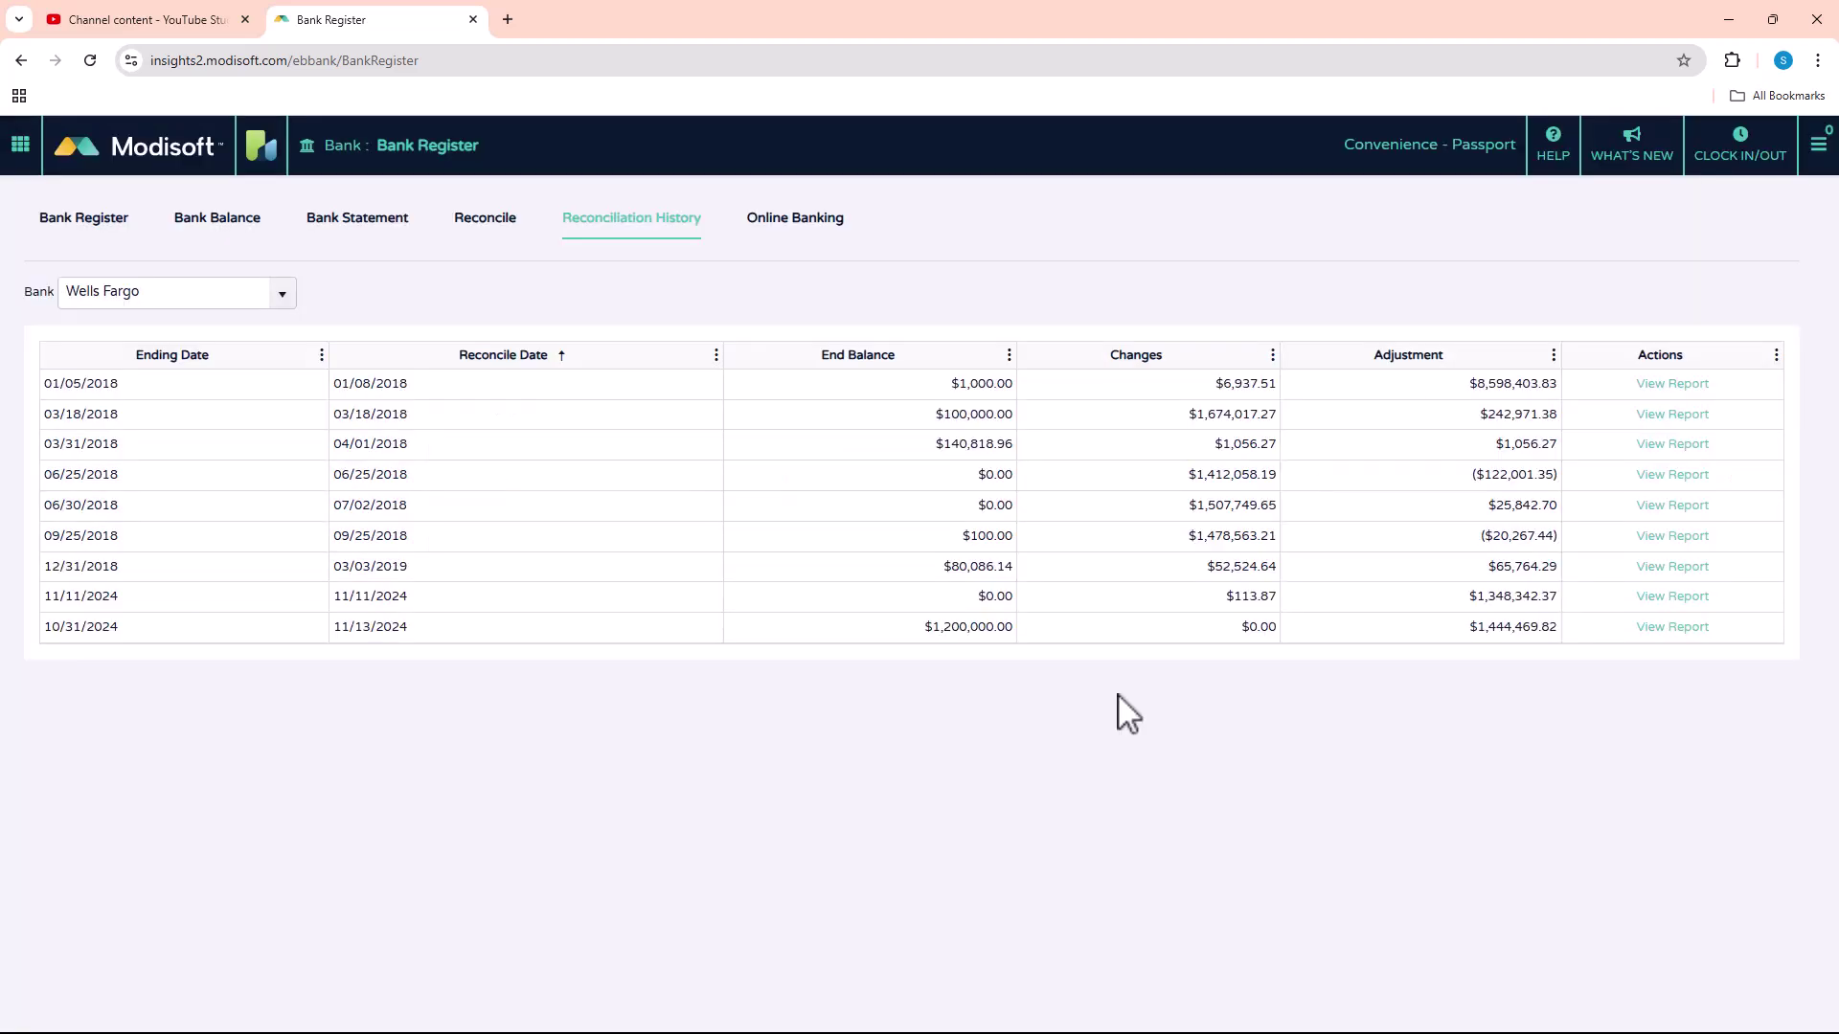